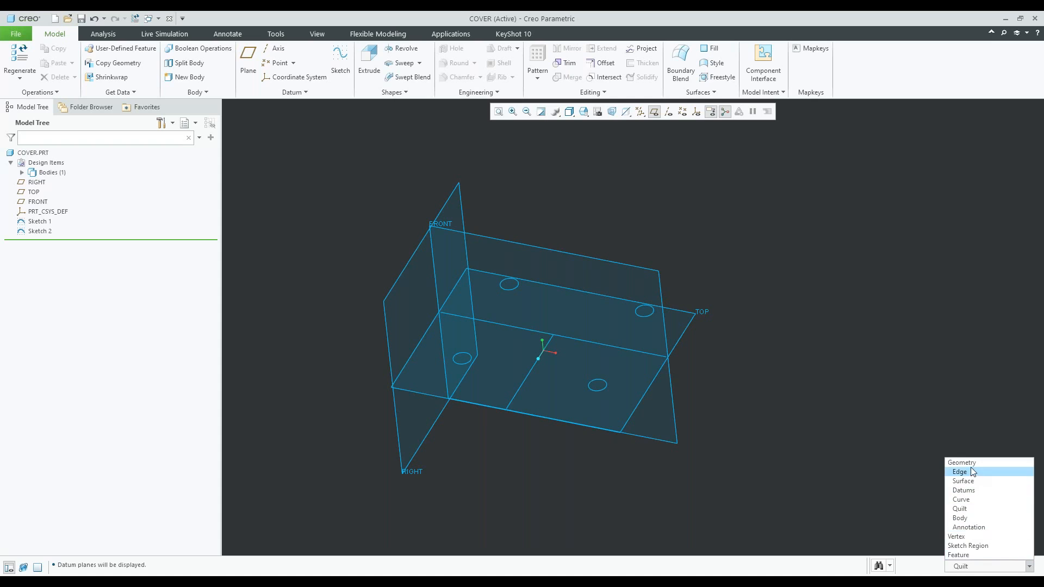
Limit selection to geometry and create a datum plane referencing the RIGHT plane and the end point of Sketch 1's centre line
click(976, 565)
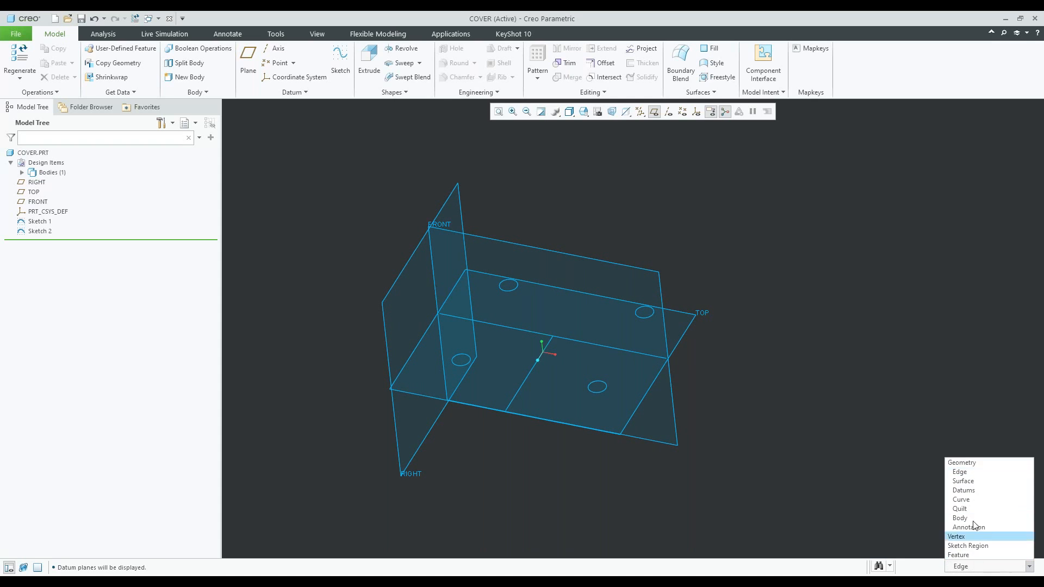
click(962, 463)
click(447, 203)
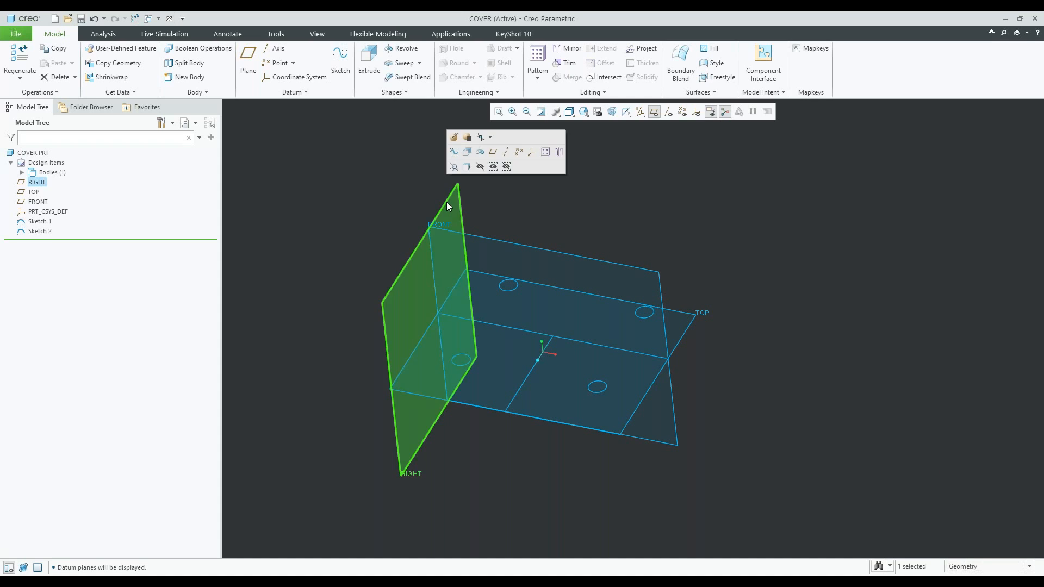
click(493, 152)
drag(428, 331, 554, 341)
ctrl+click(555, 339)
Name the new datum plane Center and finish creating it
click(993, 133)
double_click(953, 154)
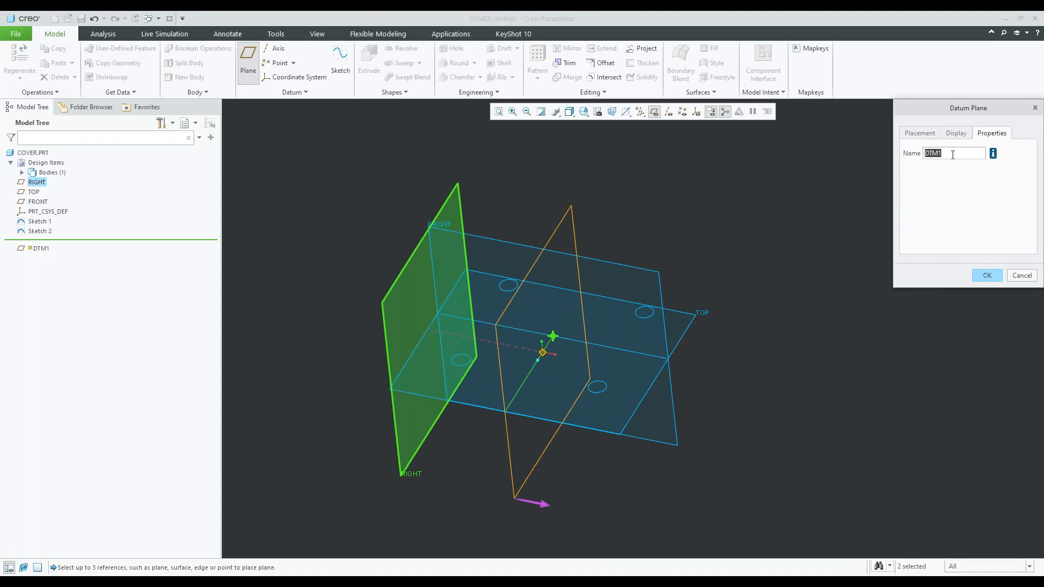
text(CENTER)
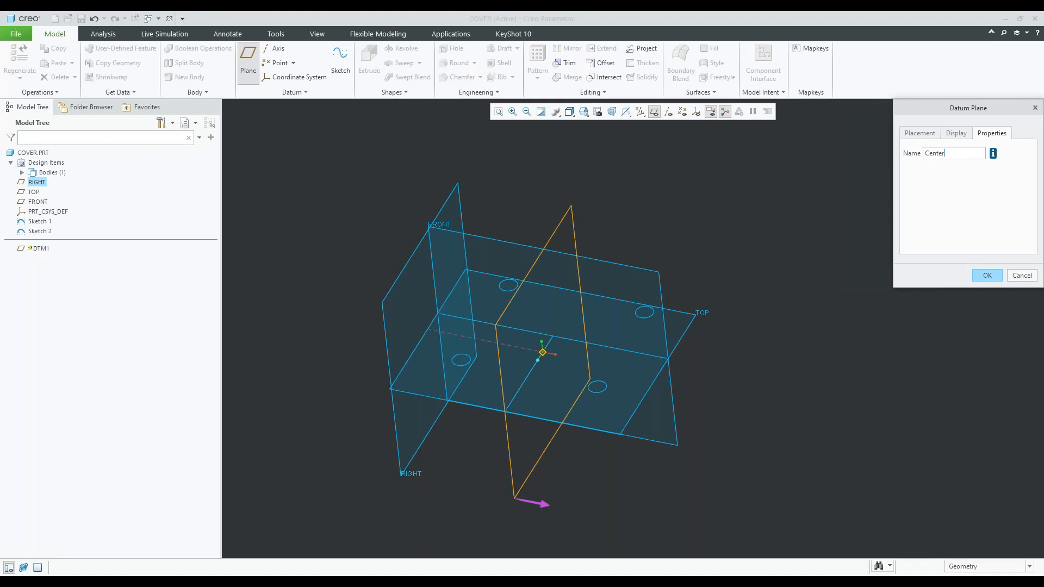
click(986, 276)
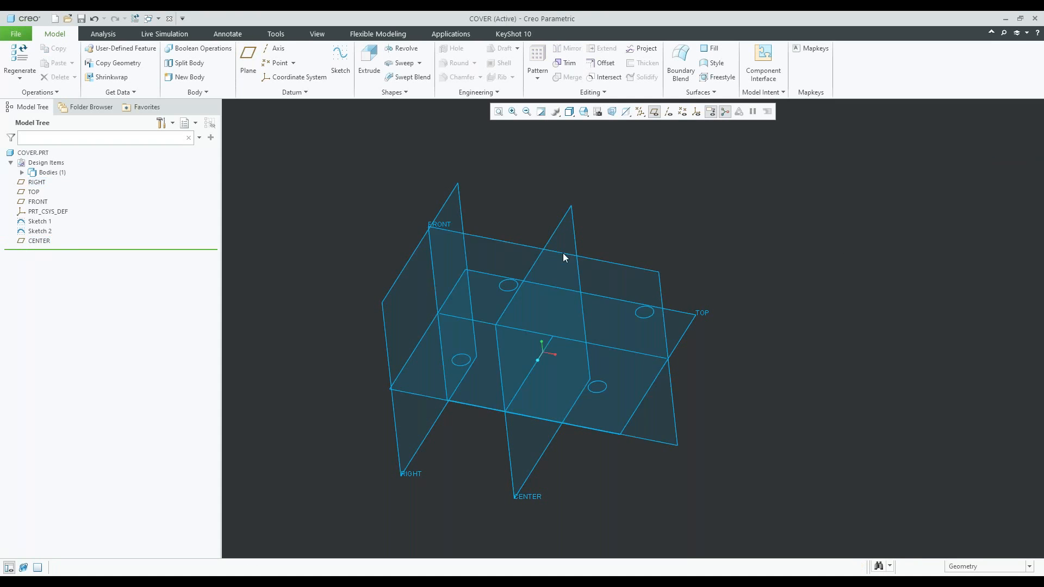
Select Sketch 1 and Sketch 2 in turn to examine which curves belong to each
click(38, 222)
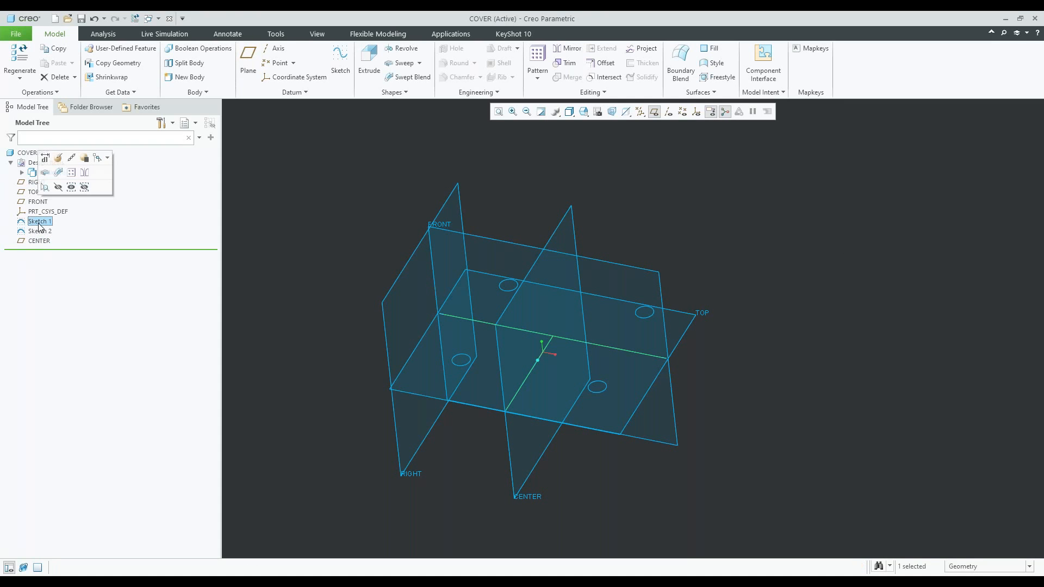
click(41, 232)
click(43, 222)
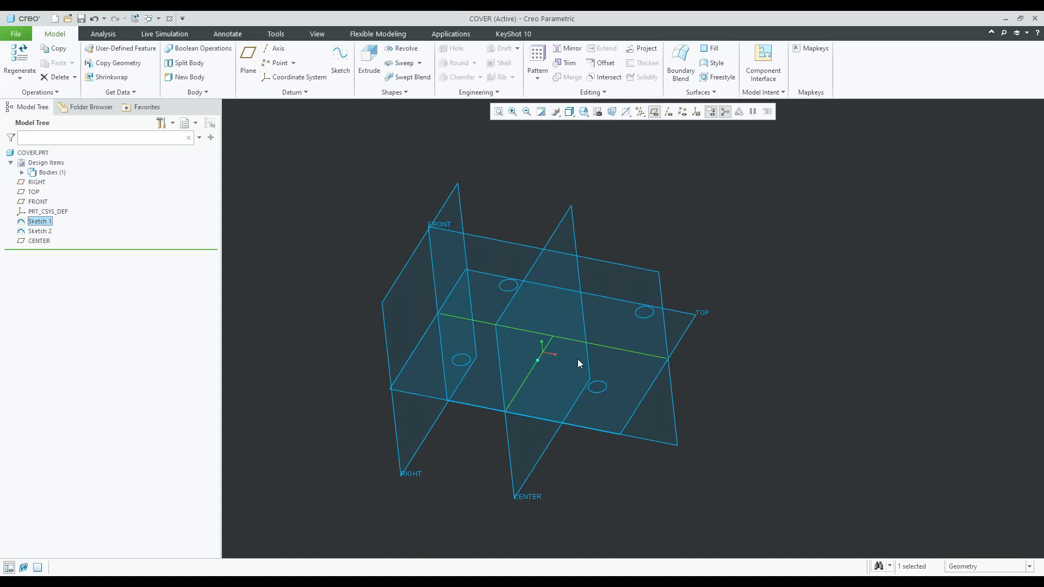
click(331, 177)
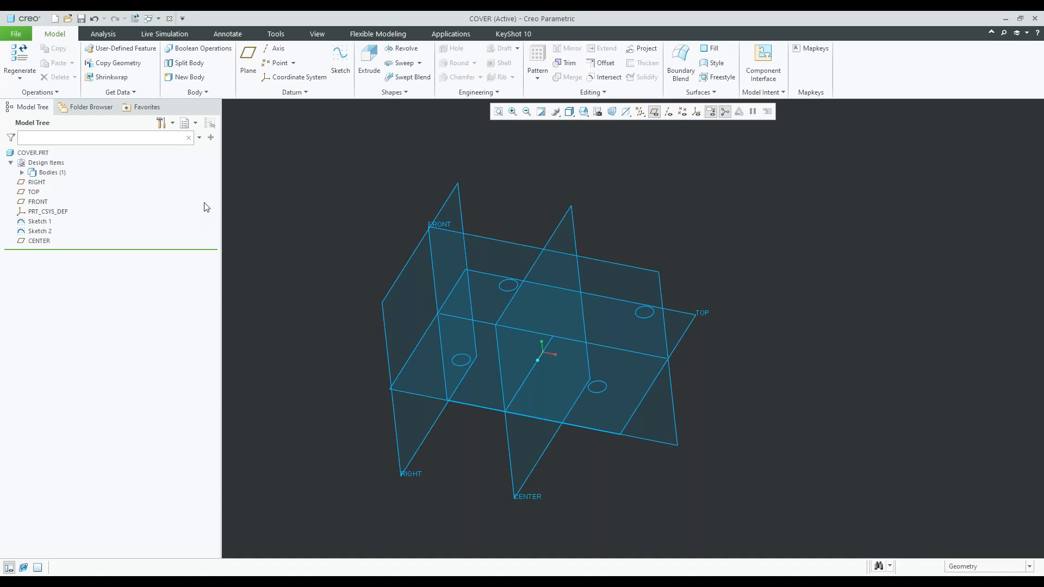
Start a new Style feature in the cover part
click(715, 63)
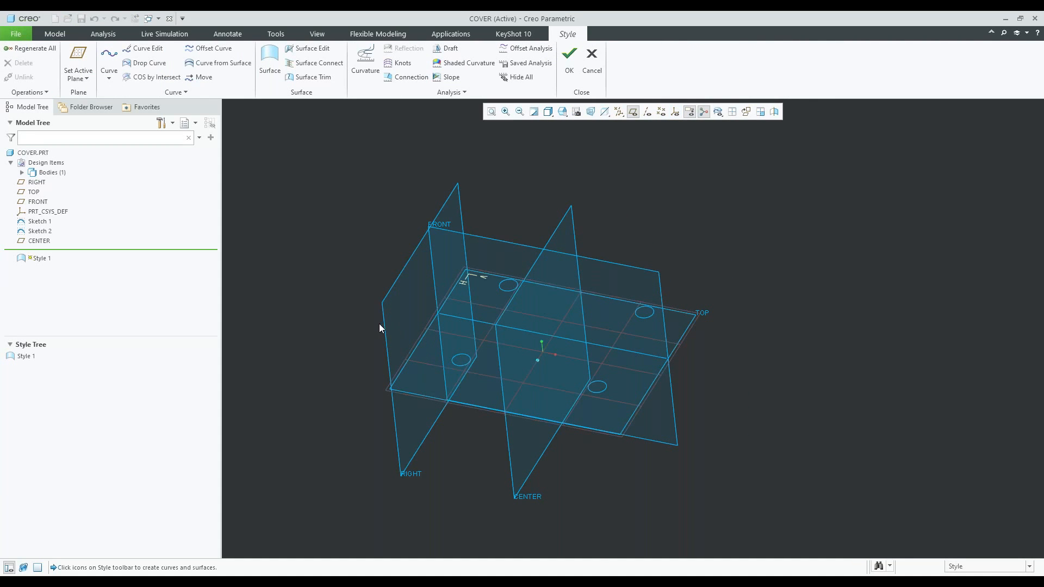
scroll(375, 330, down, 5)
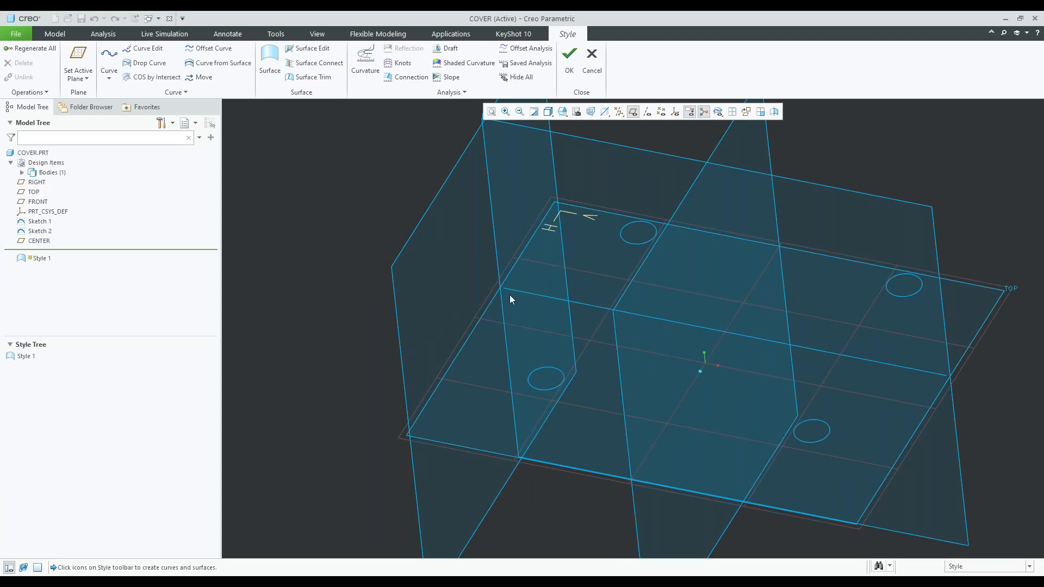
scroll(264, 356, up, 5)
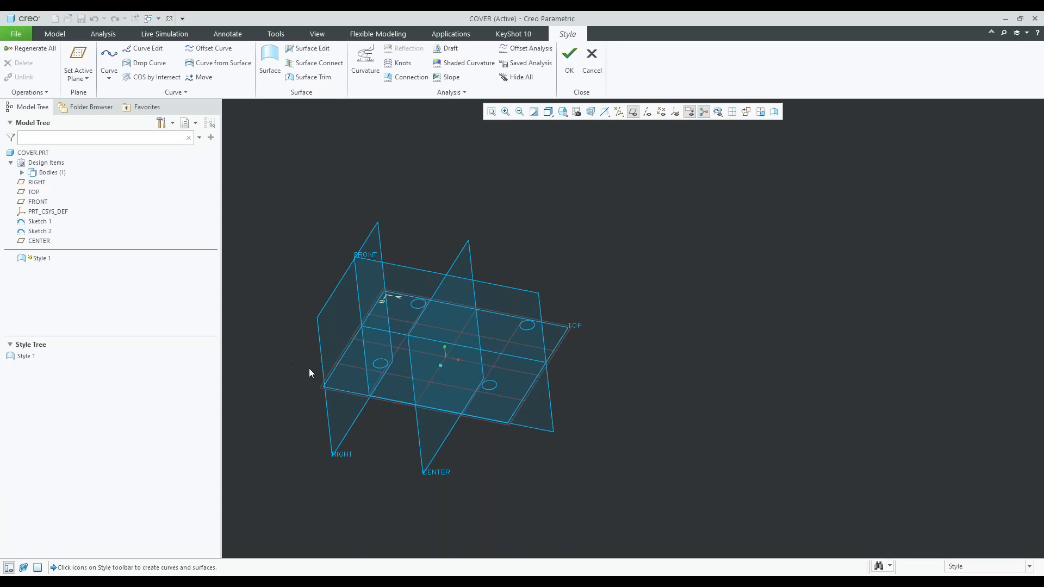
scroll(305, 371, down, 2)
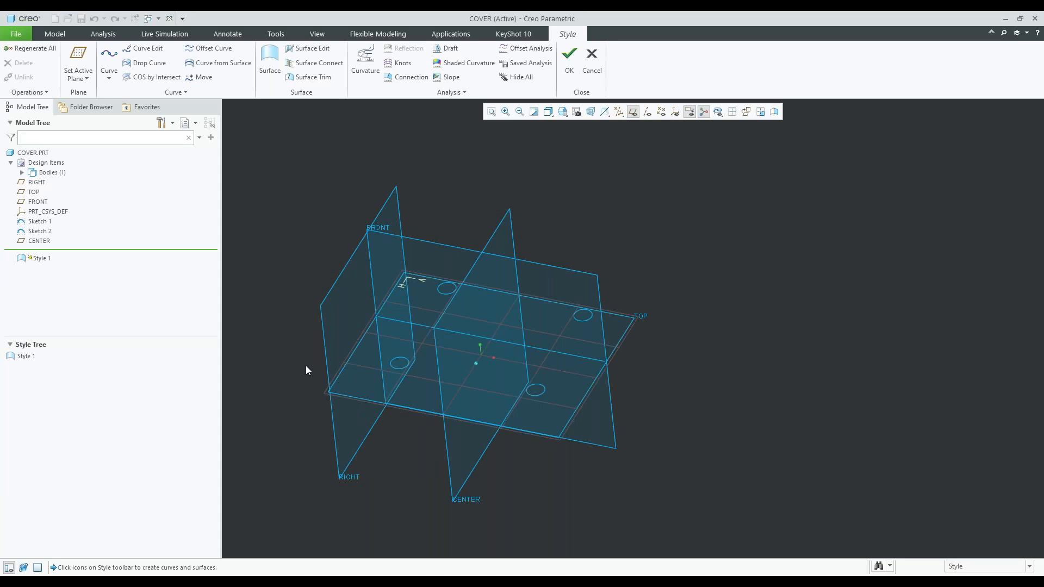
Show the model in all four views, try different pane sizes, and return to the single view
click(732, 114)
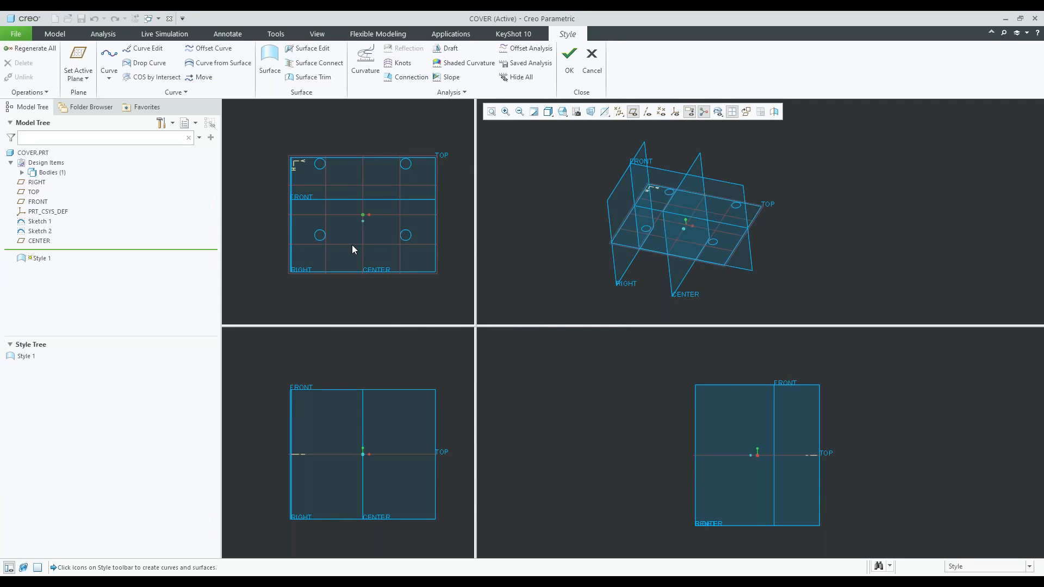
drag(477, 326, 661, 328)
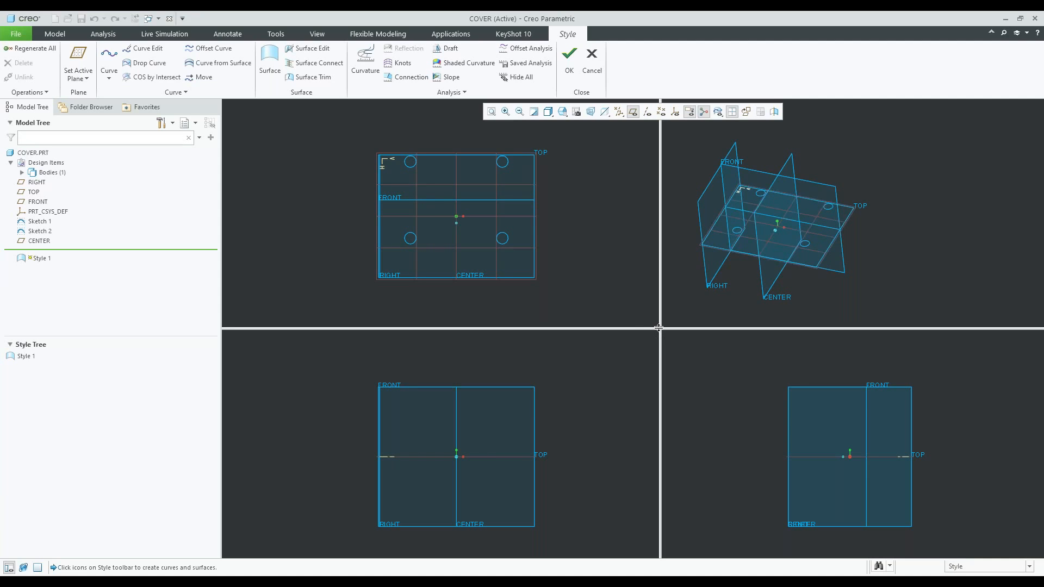
drag(659, 328, 529, 373)
drag(659, 370, 440, 422)
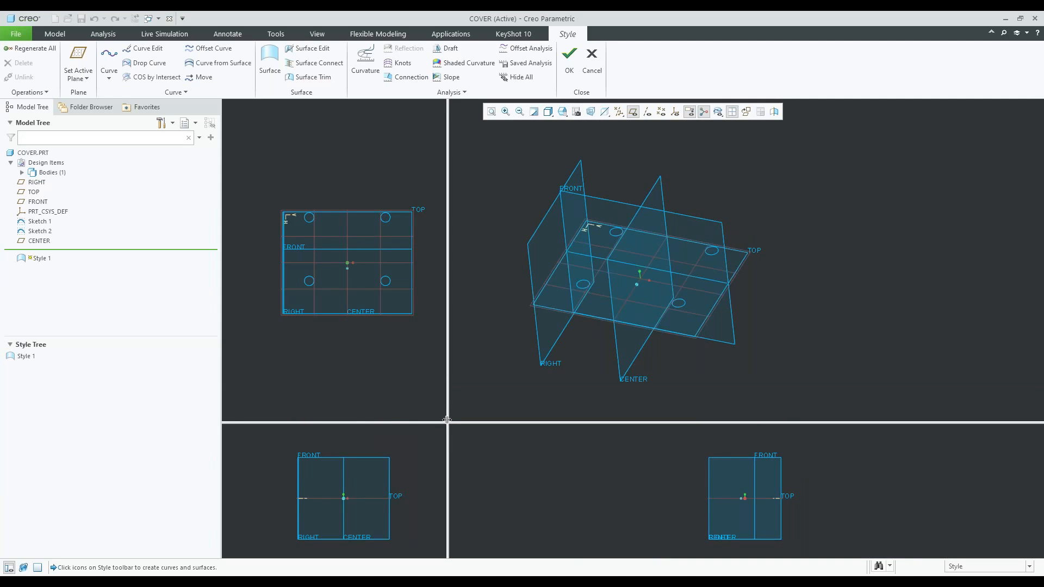
drag(447, 422, 638, 335)
click(733, 112)
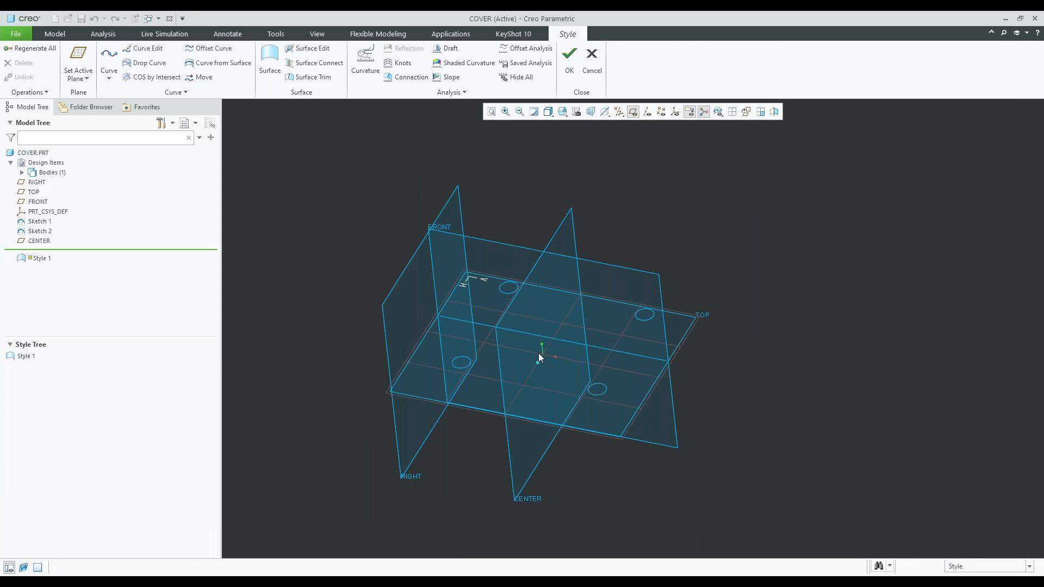
Set the FRONT datum plane as the active plane for the Style feature
scroll(527, 289, up, 1)
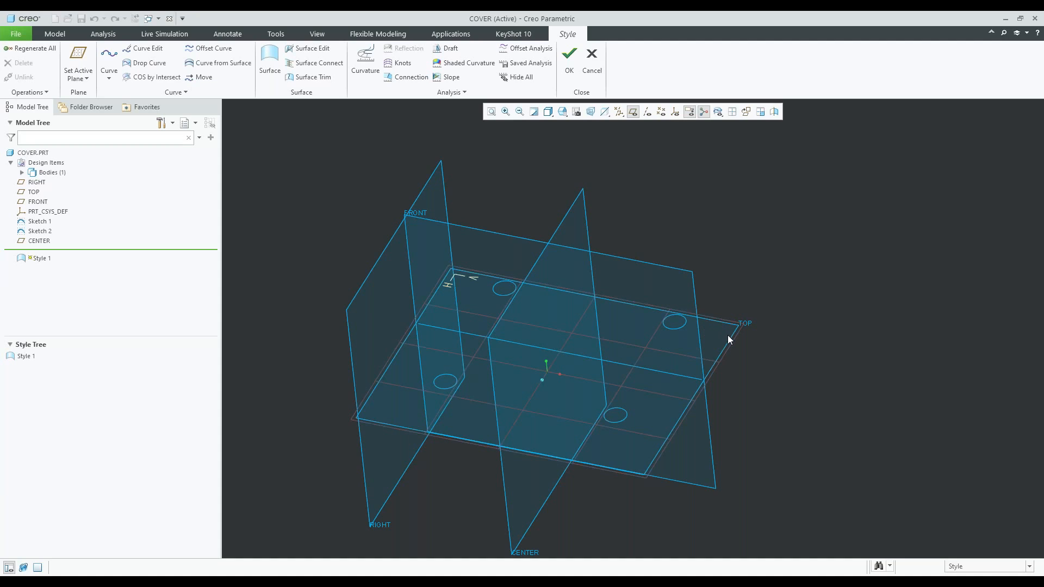
right_click(847, 301)
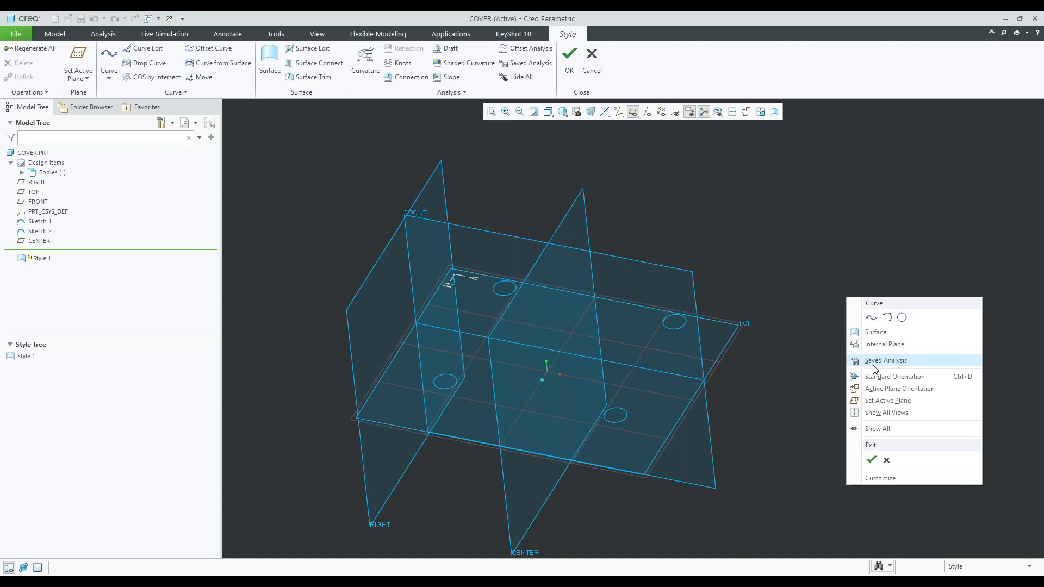
click(897, 401)
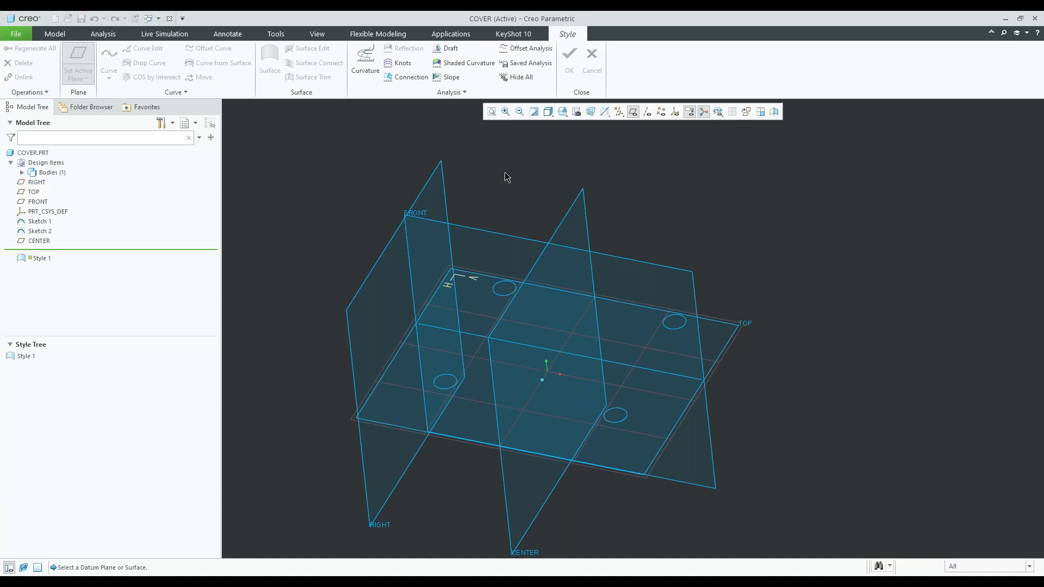
click(434, 225)
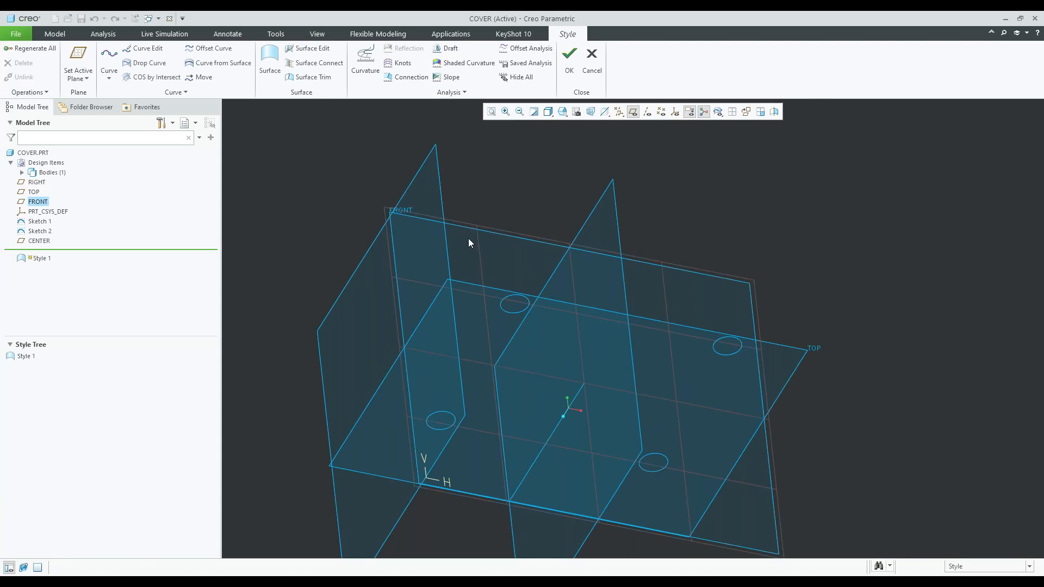
Try a four-point wavy planar curve on the FRONT plane and leave the curve command
click(424, 306)
click(492, 259)
click(590, 323)
click(676, 305)
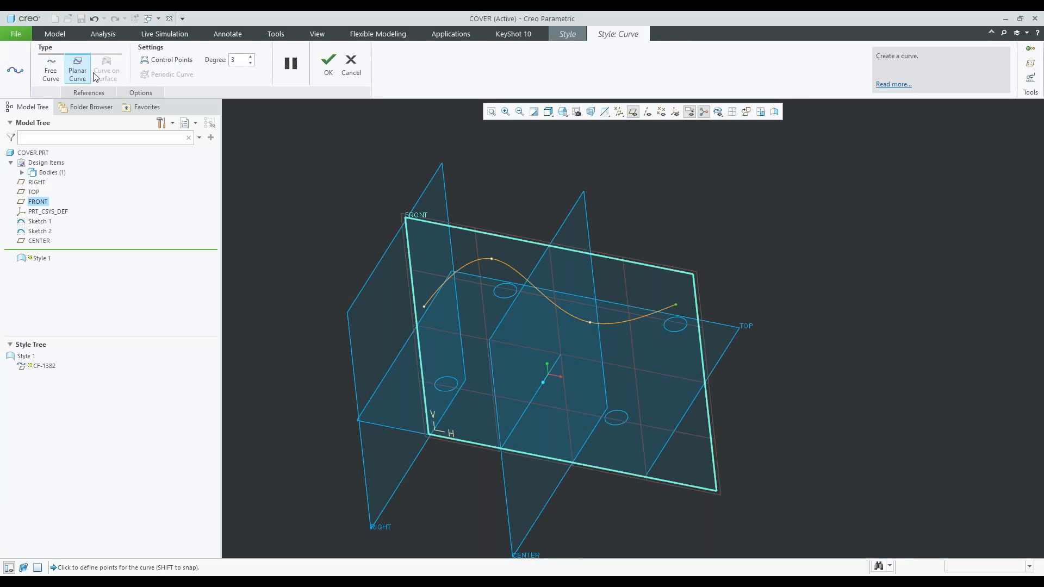
mouse_move(589, 409)
middle_down()
mouse_move(638, 384)
mouse_move(598, 373)
mouse_move(572, 398)
middle_up()
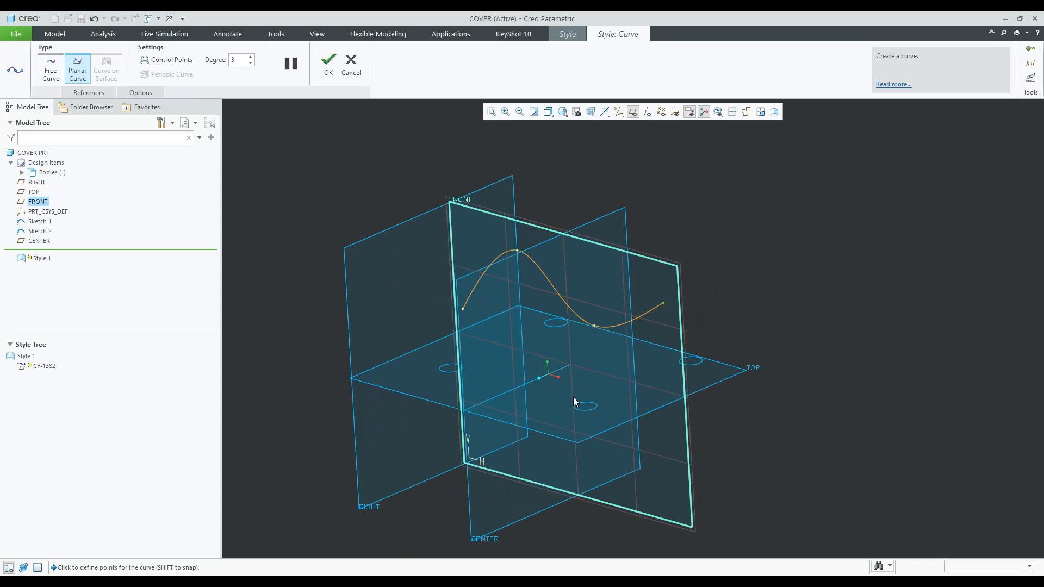
click(332, 67)
mouse_move(707, 299)
middle_down()
mouse_move(585, 327)
mouse_move(691, 304)
middle_up()
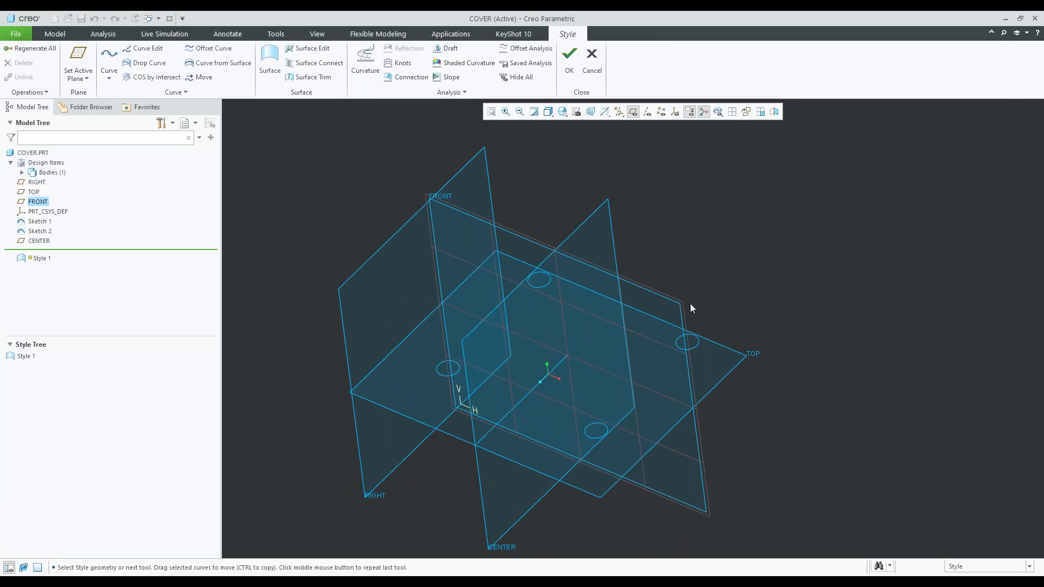
Set the TOP datum plane as the active plane for the Style feature
right_click(762, 284)
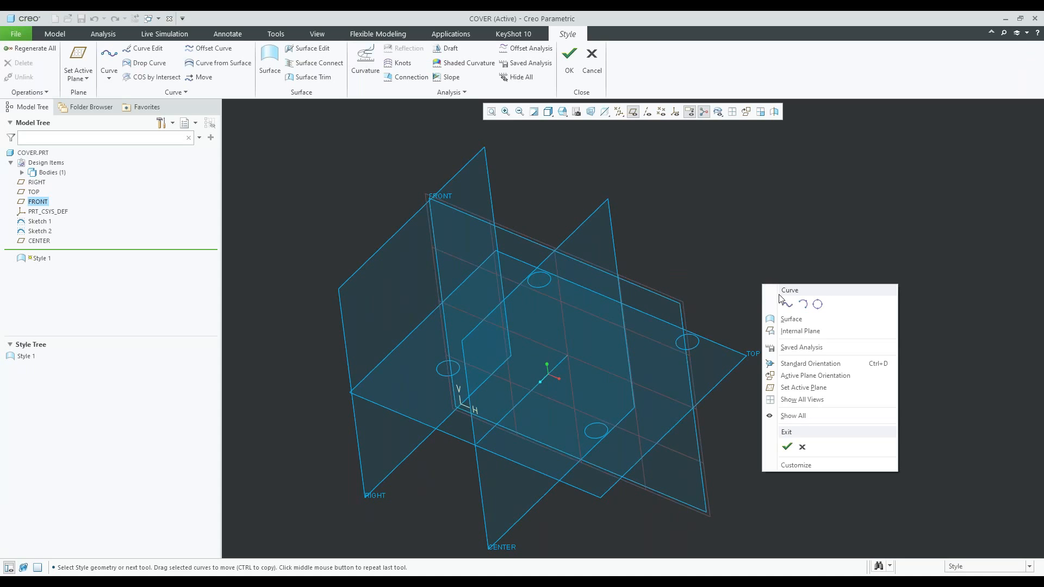
click(817, 389)
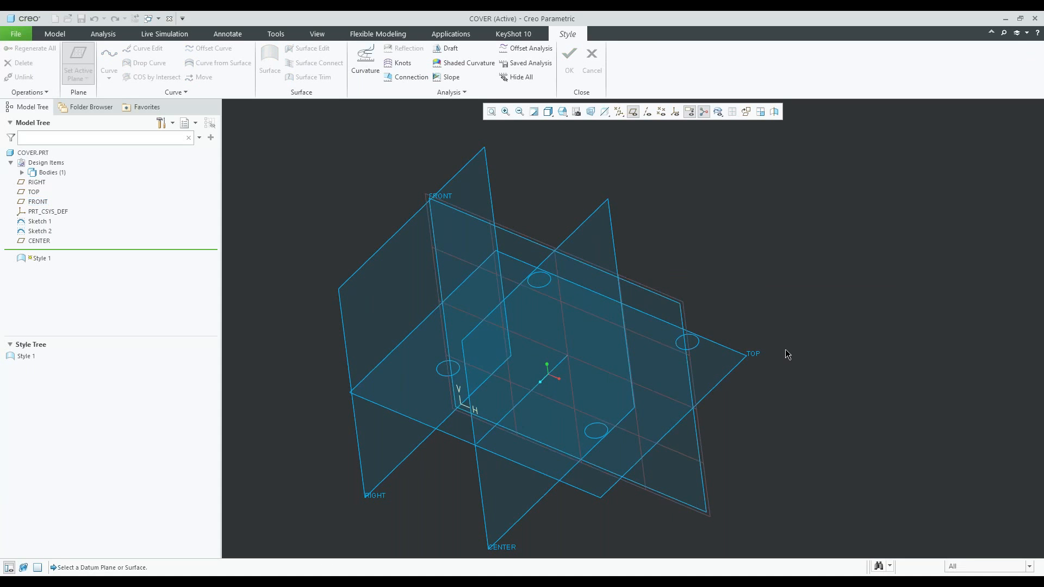
click(748, 357)
middle_drag(748, 357, 634, 312)
scroll(687, 357, down, 3)
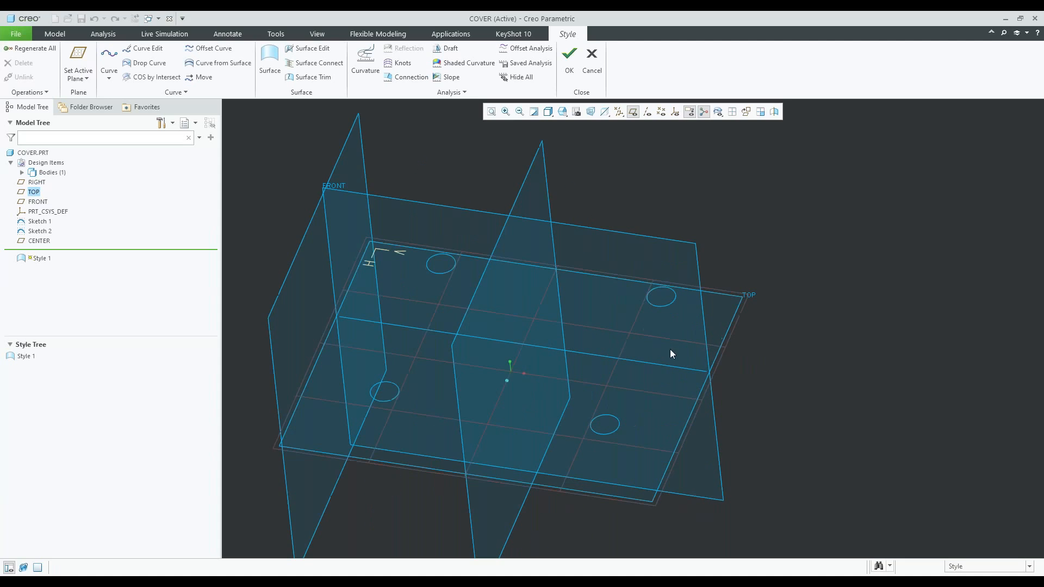
scroll(630, 311, up, 1)
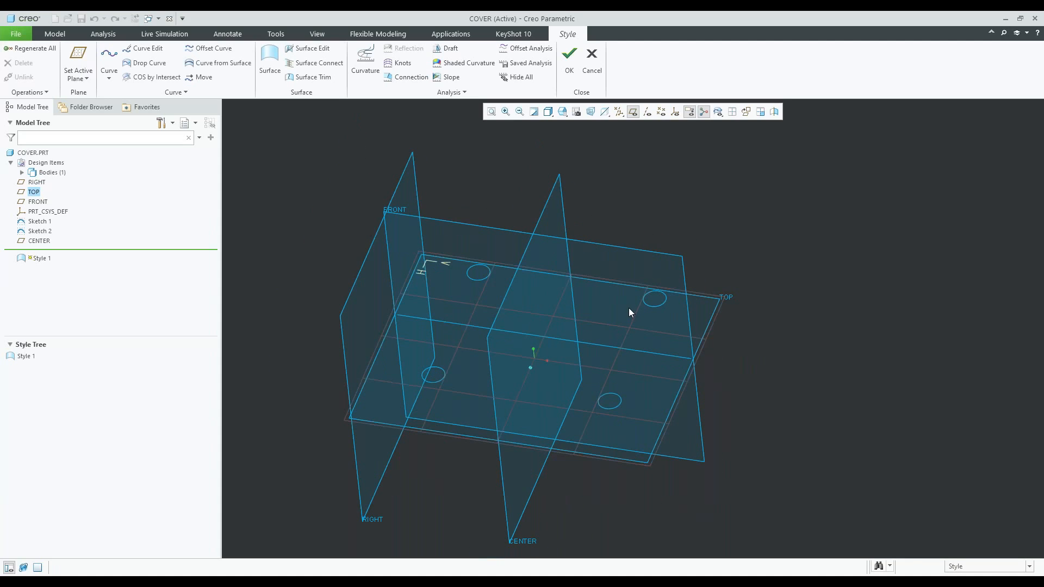
Turn off the display of datum planes so only the sketches and the active plane's grid show
click(633, 112)
middle_drag(512, 311, 546, 399)
scroll(547, 400, down, 2)
scroll(486, 333, up, 2)
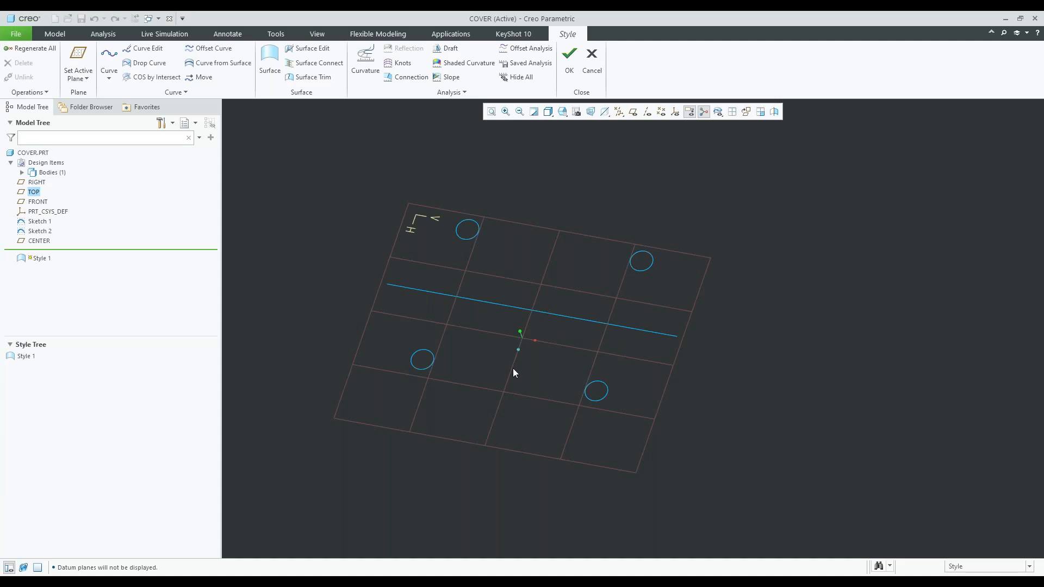
scroll(516, 372, down, 1)
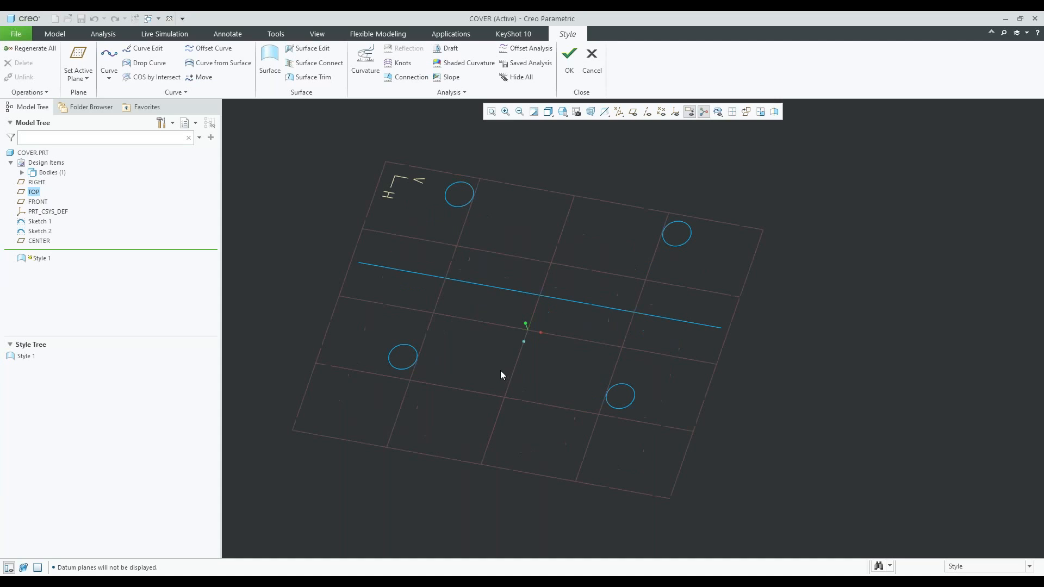
scroll(510, 380, down, 1)
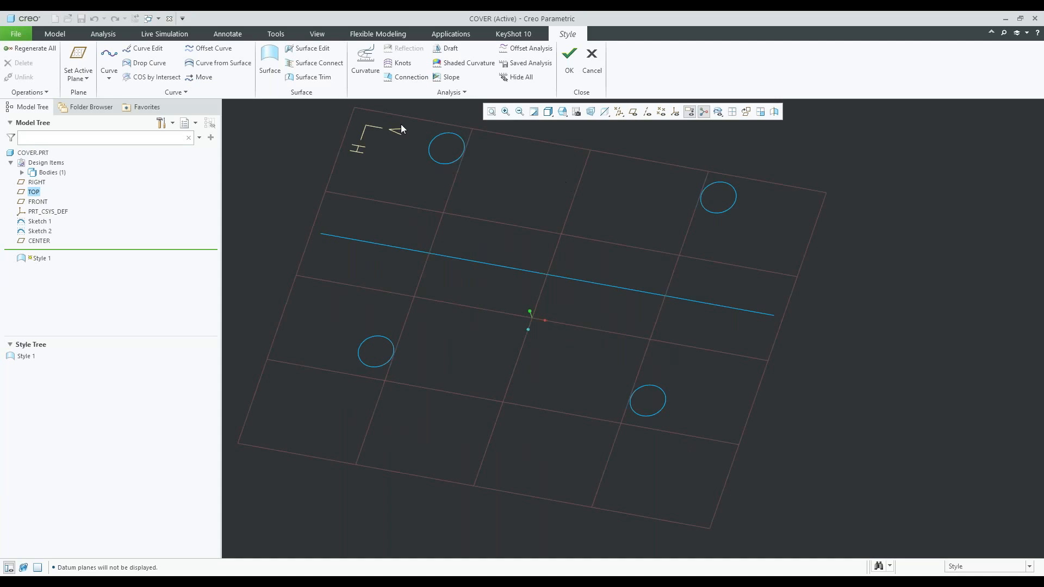
Turn off the grid display in the Style preferences
click(34, 92)
click(59, 153)
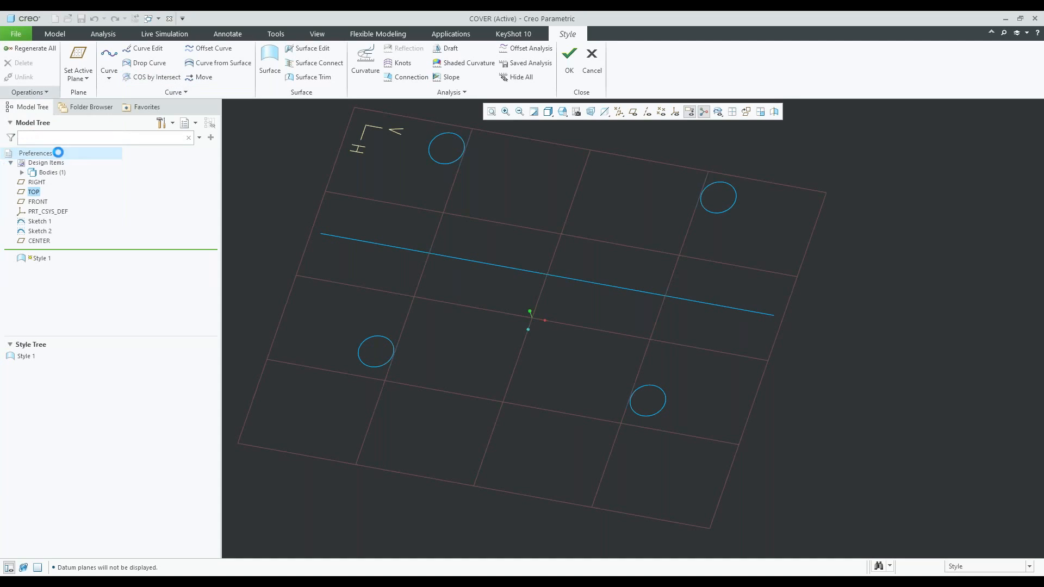
scroll(694, 443, up, 1)
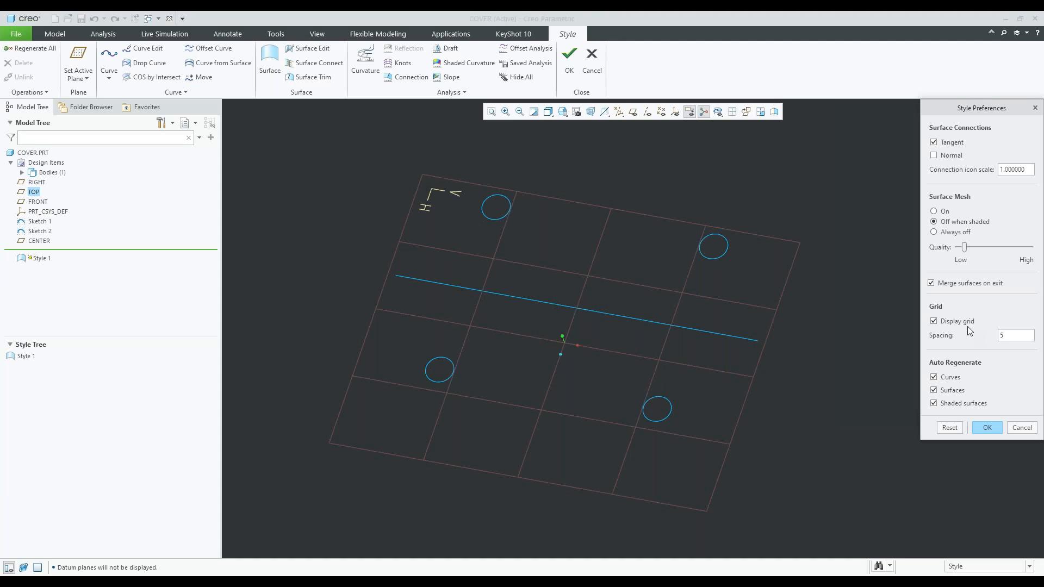
click(936, 323)
click(987, 427)
mouse_move(582, 429)
middle_down()
mouse_move(585, 380)
mouse_move(577, 417)
middle_up()
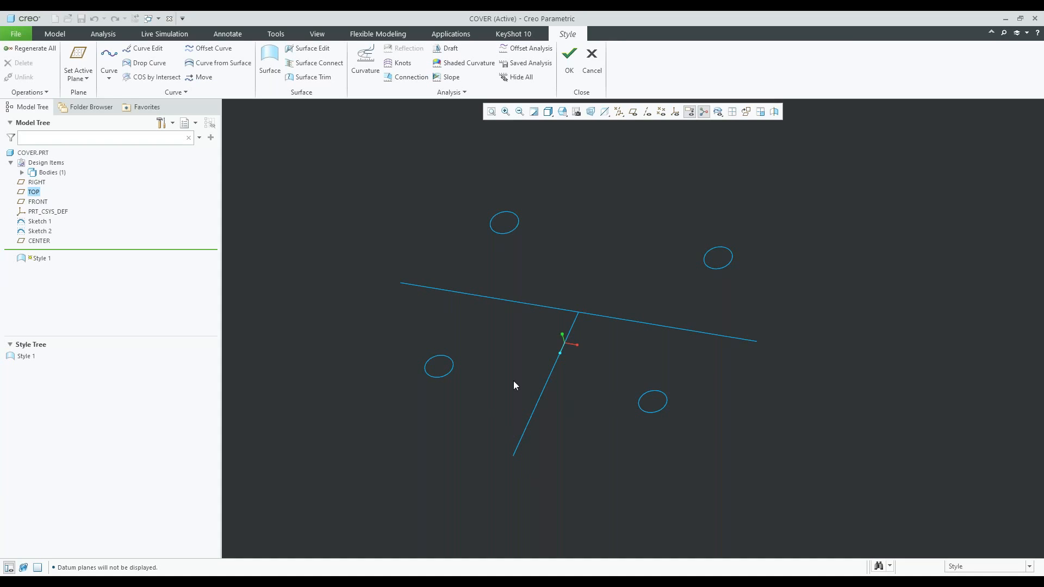
Draw a three-point planar curve on the TOP plane, snapping to one end of the long sketch line, the short line's free end and the long line's other end
right_click(803, 314)
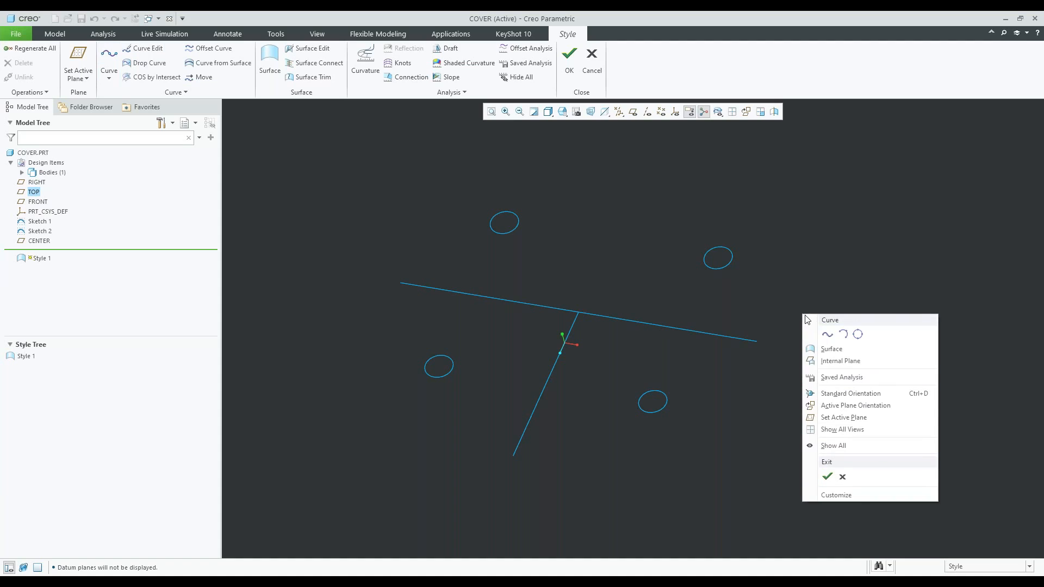
click(828, 335)
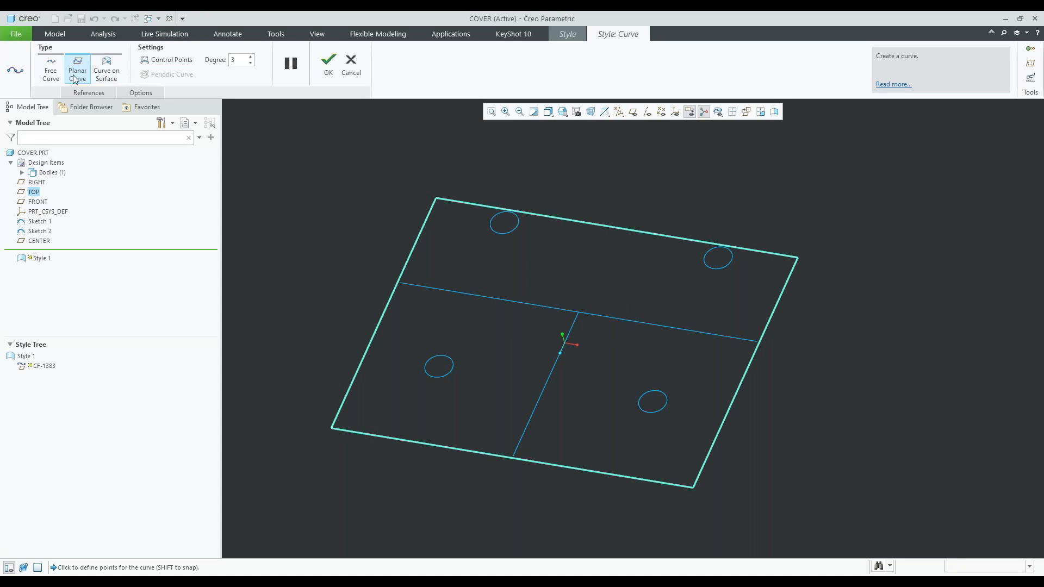
scroll(379, 284, down, 2)
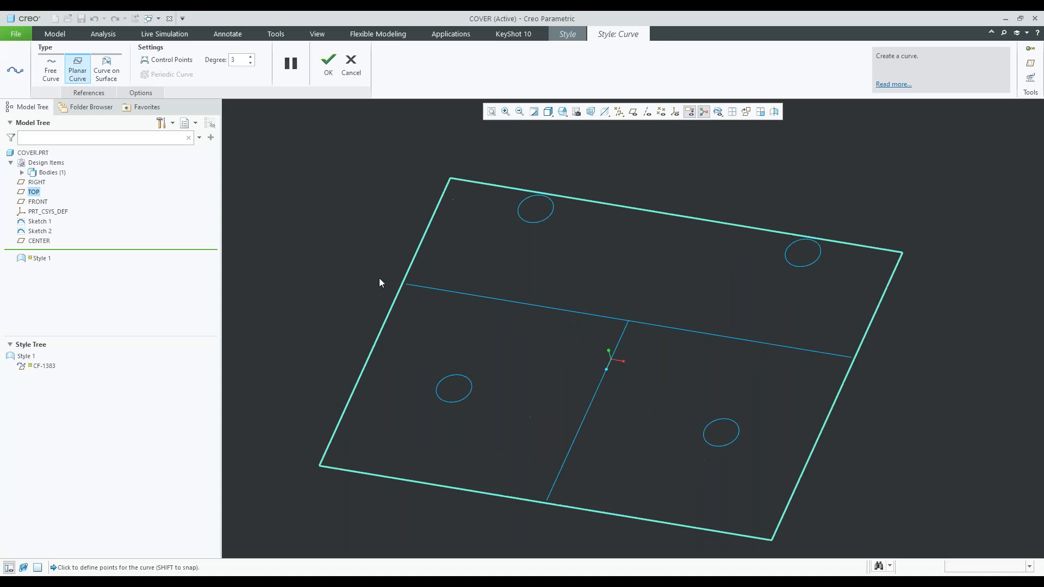
click(436, 319)
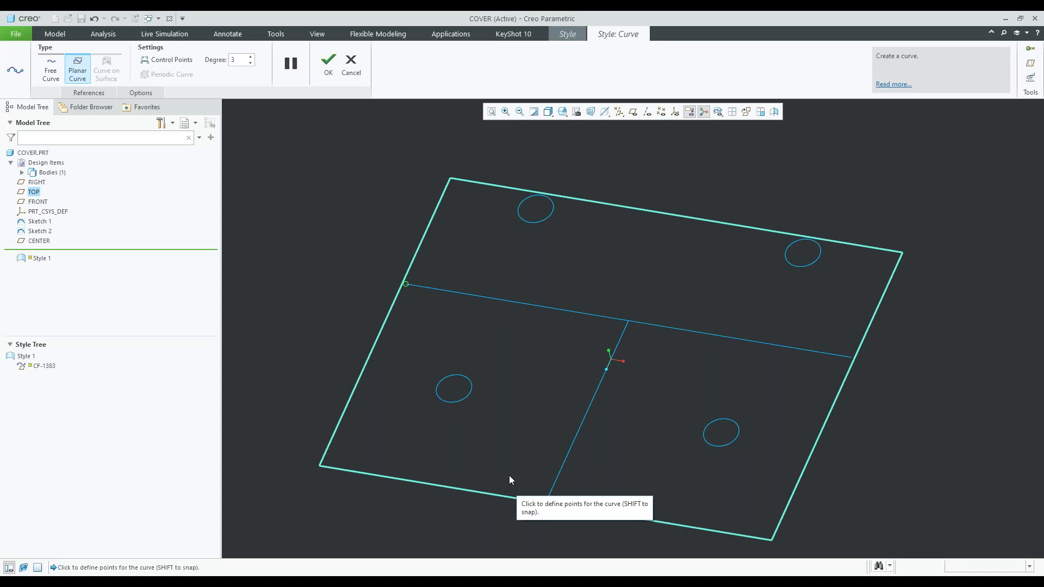
shift+click(547, 500)
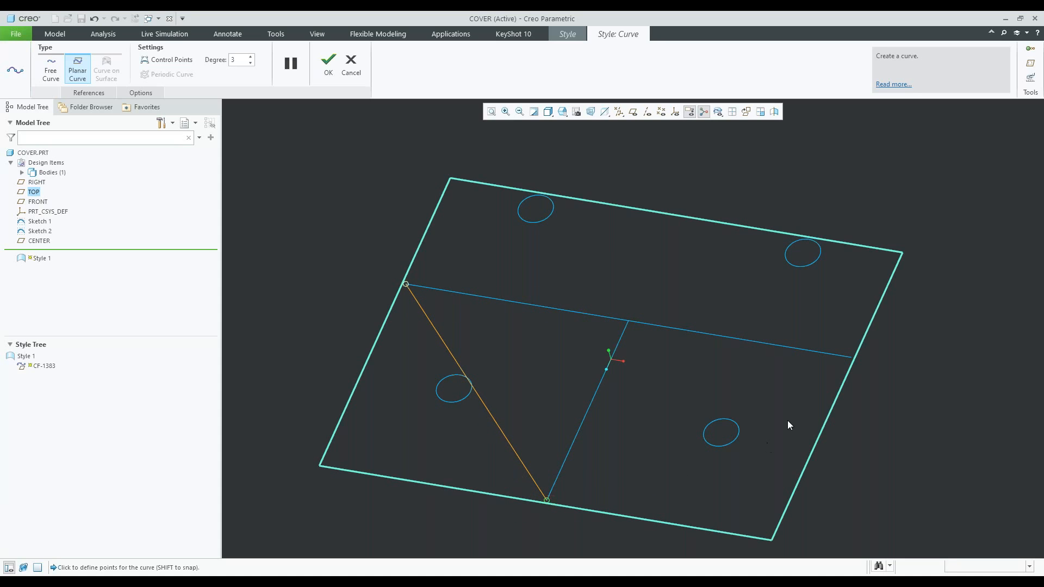
shift+click(851, 359)
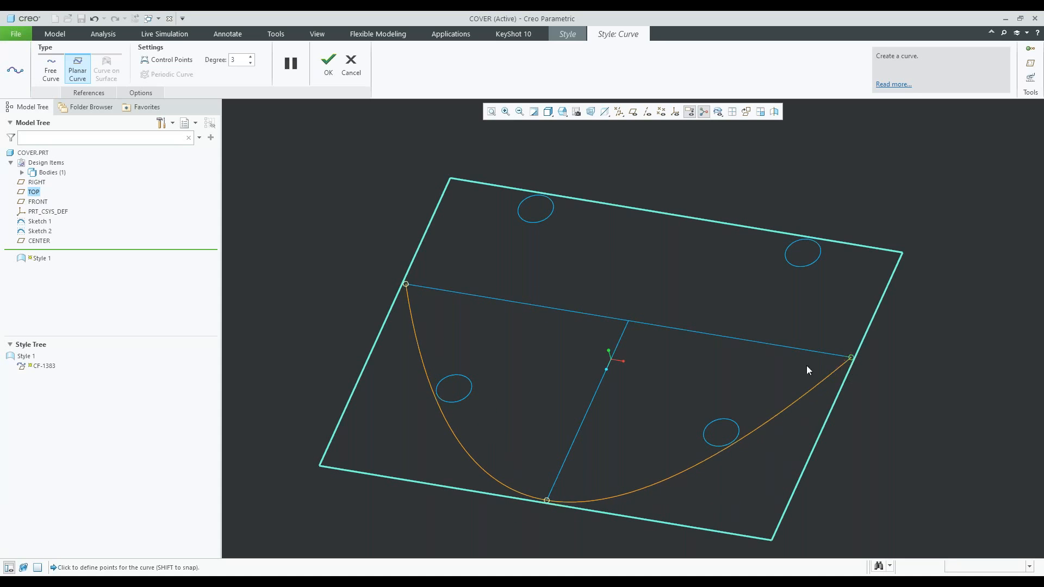
scroll(528, 366, up, 2)
mouse_move(533, 372)
middle_down()
mouse_move(549, 366)
mouse_move(541, 379)
middle_up()
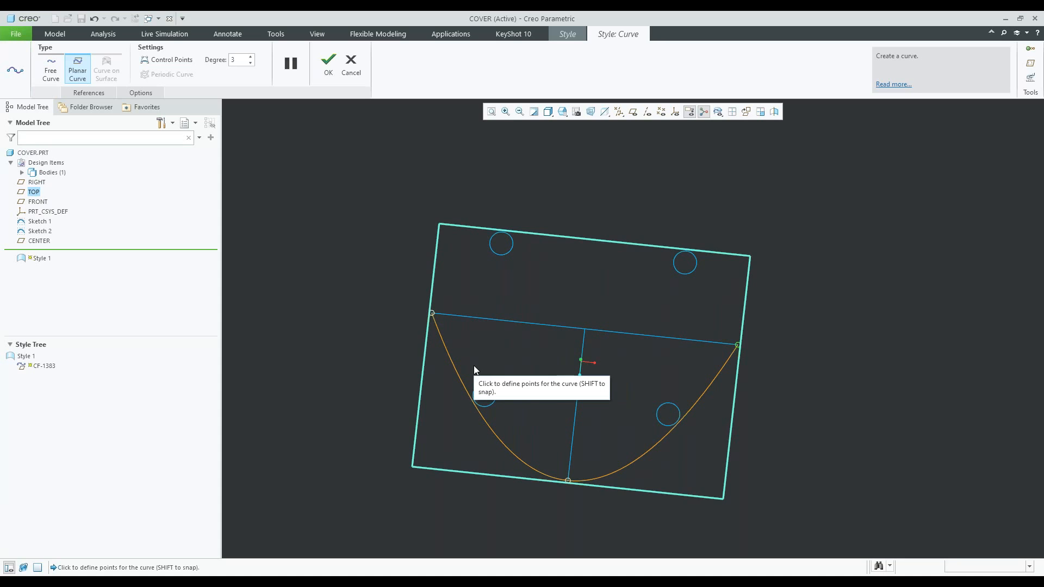
mouse_move(588, 406)
middle_down()
mouse_move(608, 403)
mouse_move(609, 366)
mouse_move(585, 376)
middle_up()
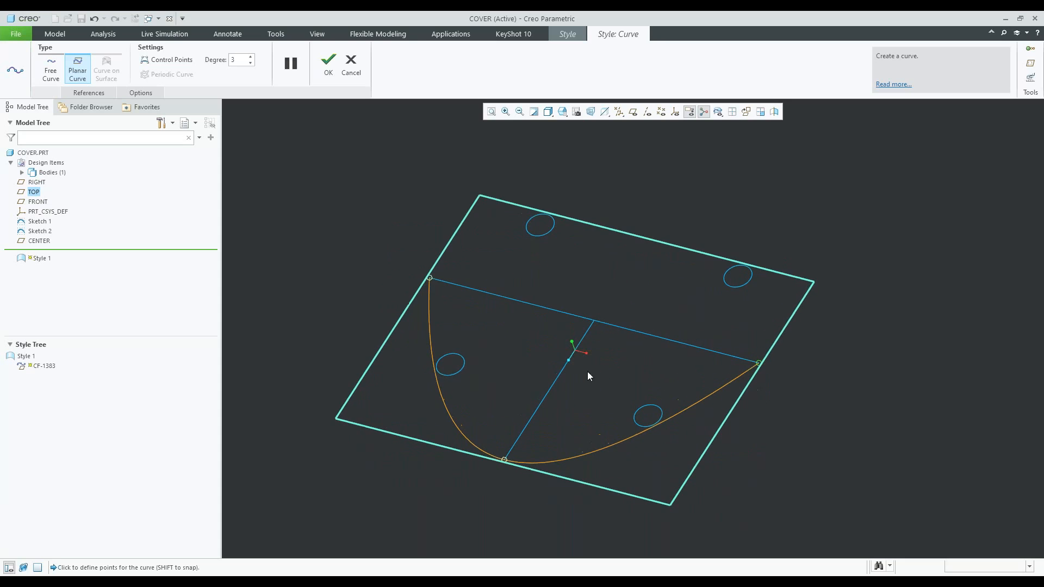
Edit the curve with datum planes displayed and make the tangent at its first endpoint normal to the FRONT plane
right_click(631, 367)
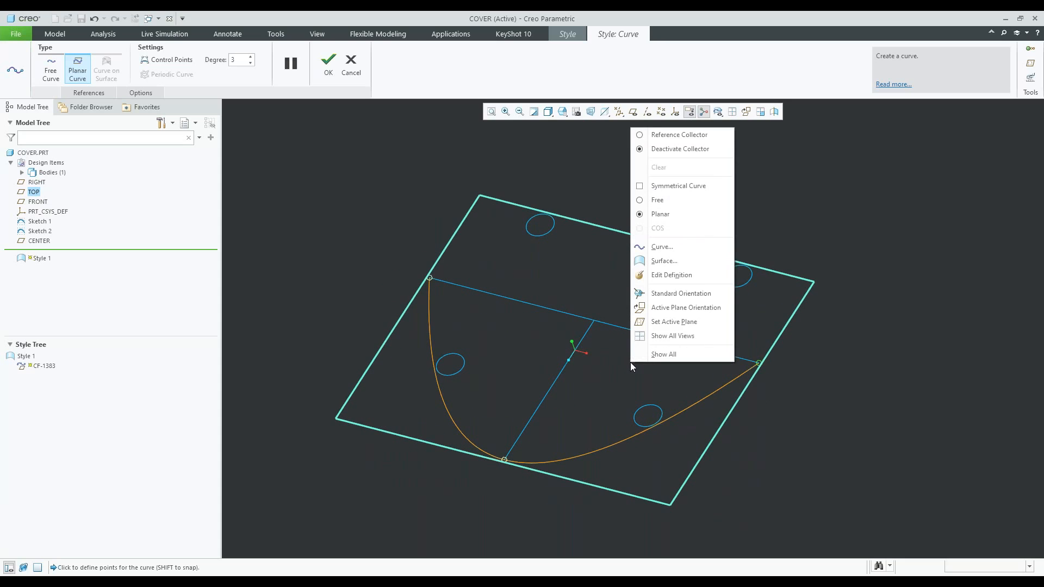
click(672, 275)
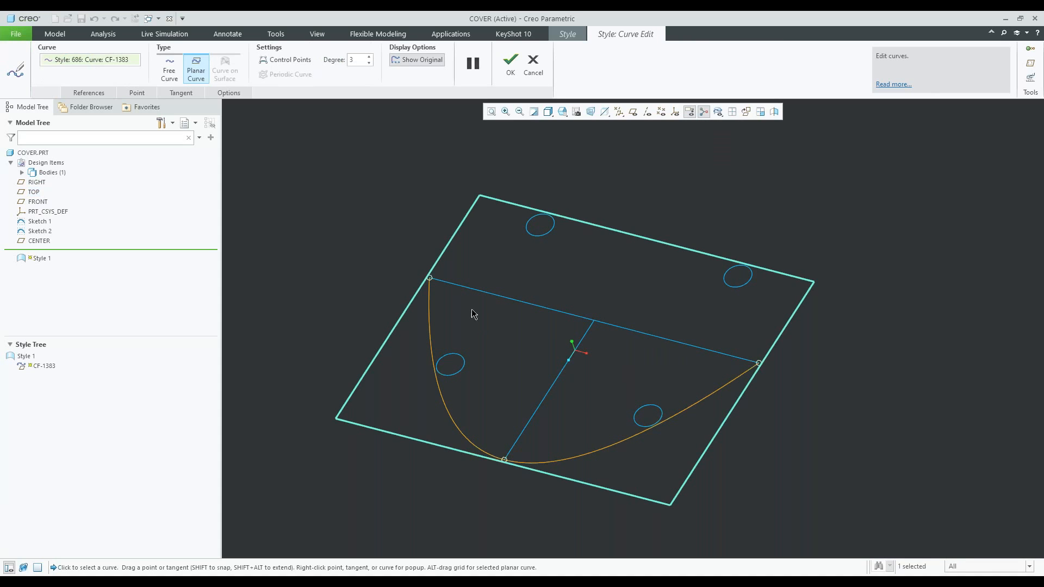
click(430, 280)
scroll(429, 280, down, 2)
middle_drag(438, 288, 450, 317)
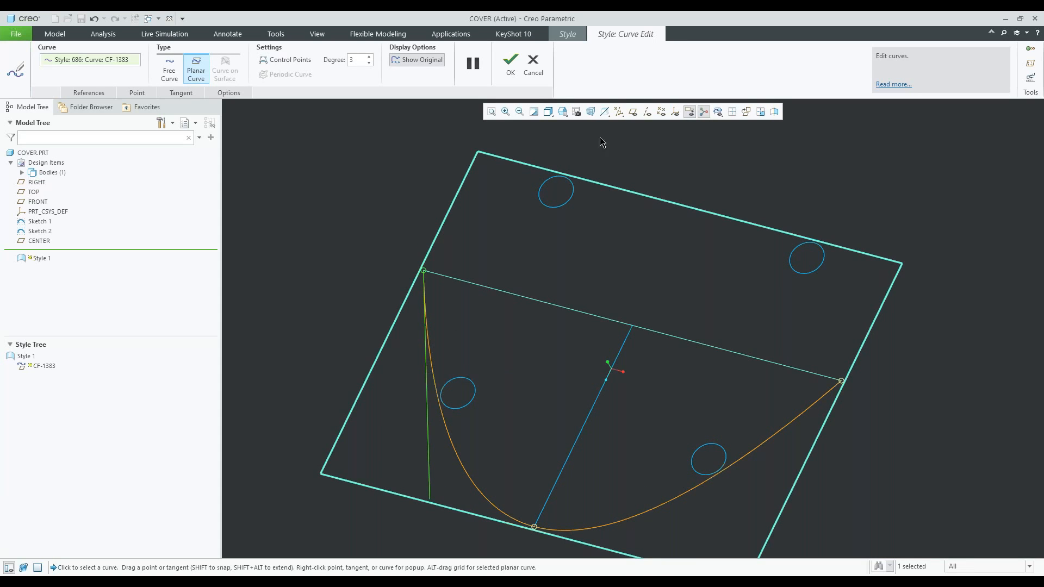
click(633, 112)
middle_drag(566, 293, 456, 350)
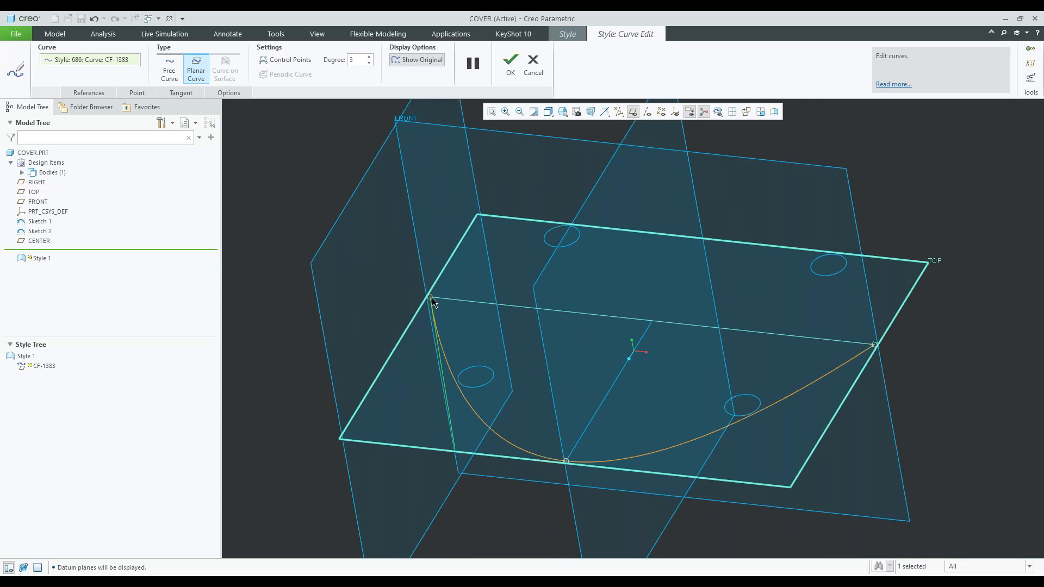
right_click(437, 351)
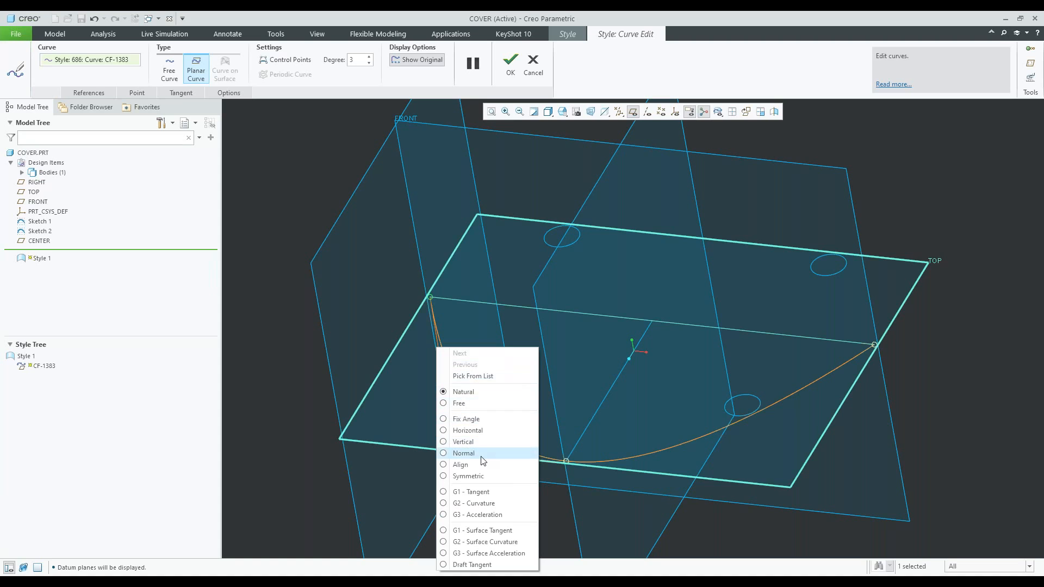
click(464, 453)
click(418, 123)
middle_drag(413, 136, 340, 352)
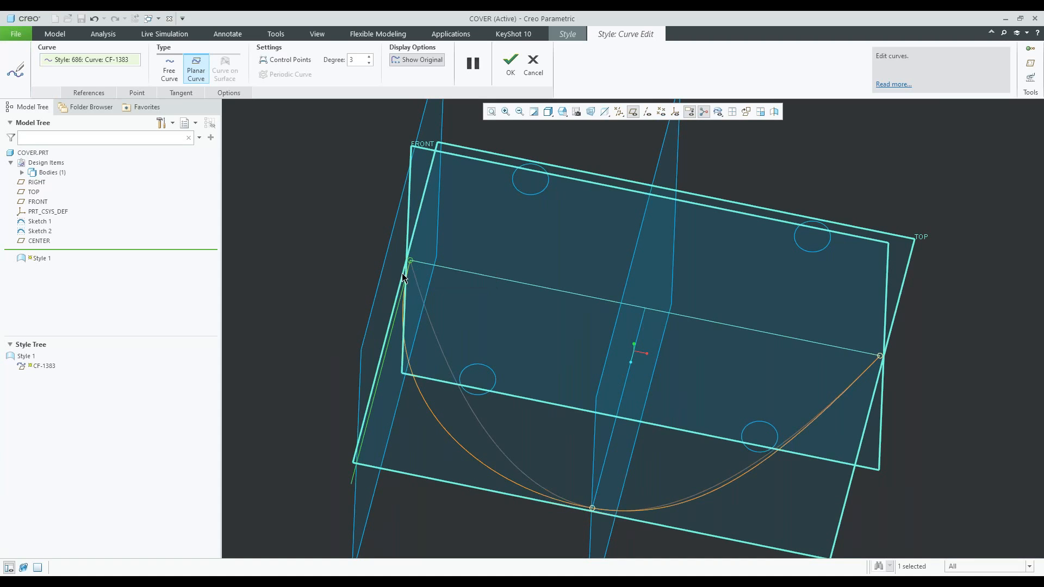
Make the tangent at the curve's opposite endpoint normal to the FRONT plane and accept the curve edit
scroll(403, 286, down, 2)
middle_drag(403, 287, 662, 362)
click(704, 330)
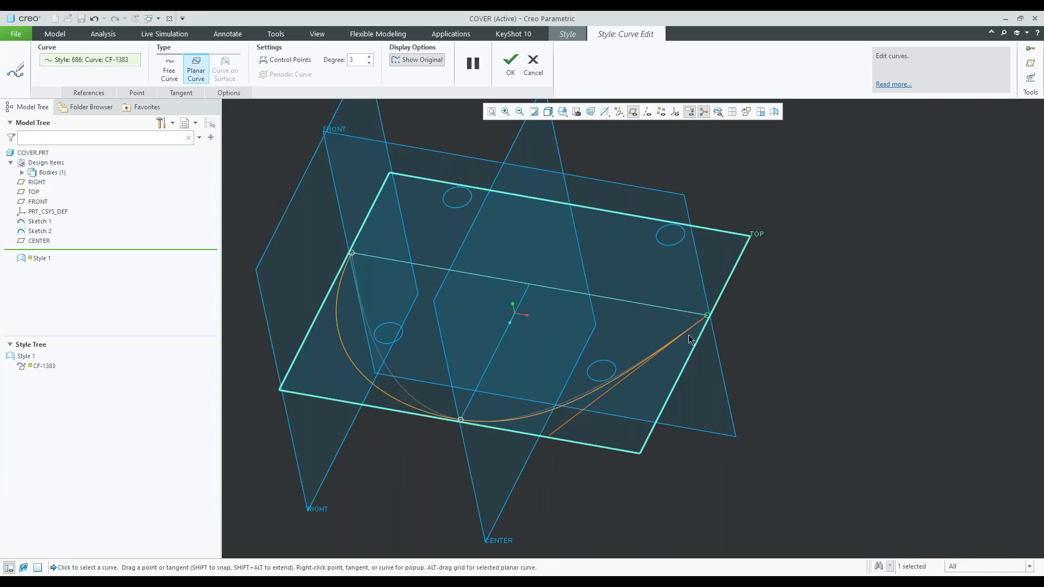
right_click(604, 394)
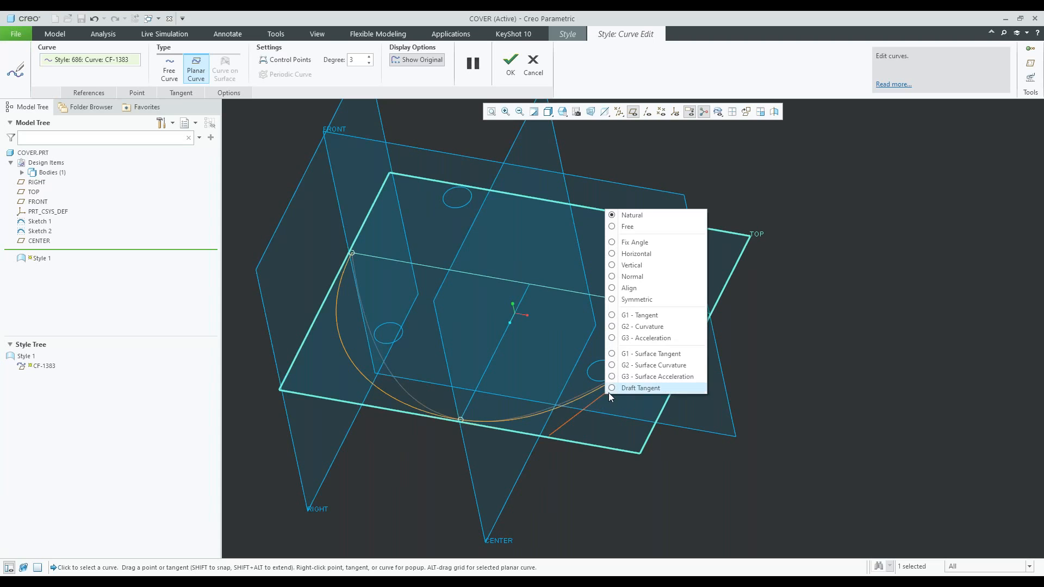
click(634, 277)
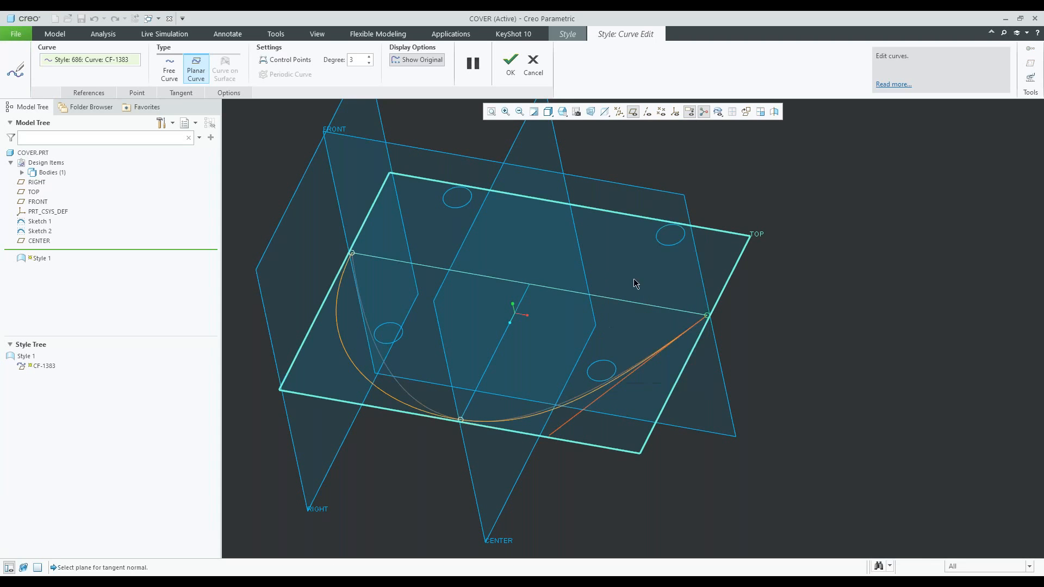
click(640, 197)
middle_drag(620, 354, 617, 344)
click(511, 63)
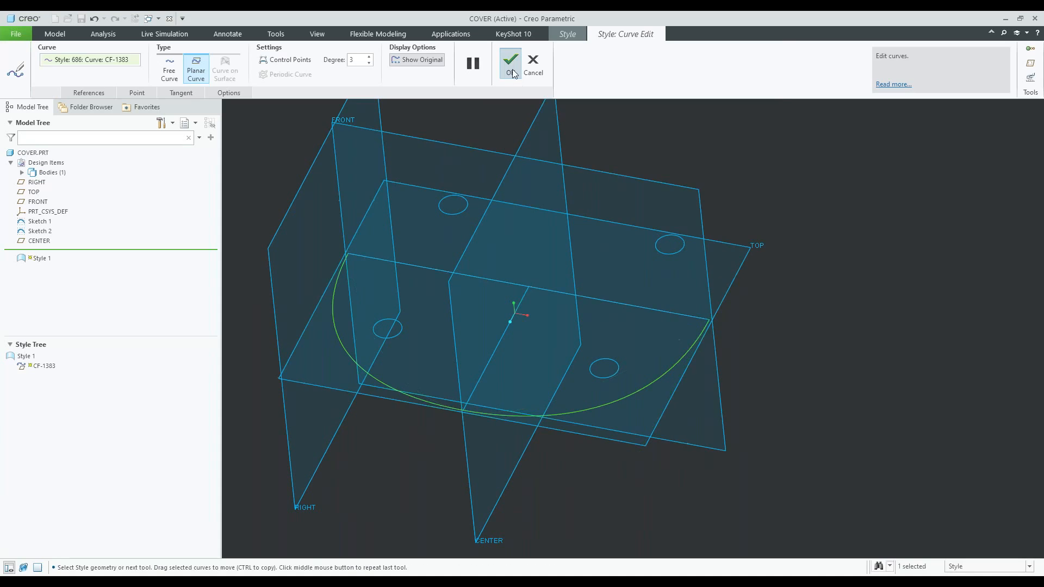
click(864, 474)
Turn off the display of datum planes so only the sketches and the new curve show
scroll(695, 429, down, 2)
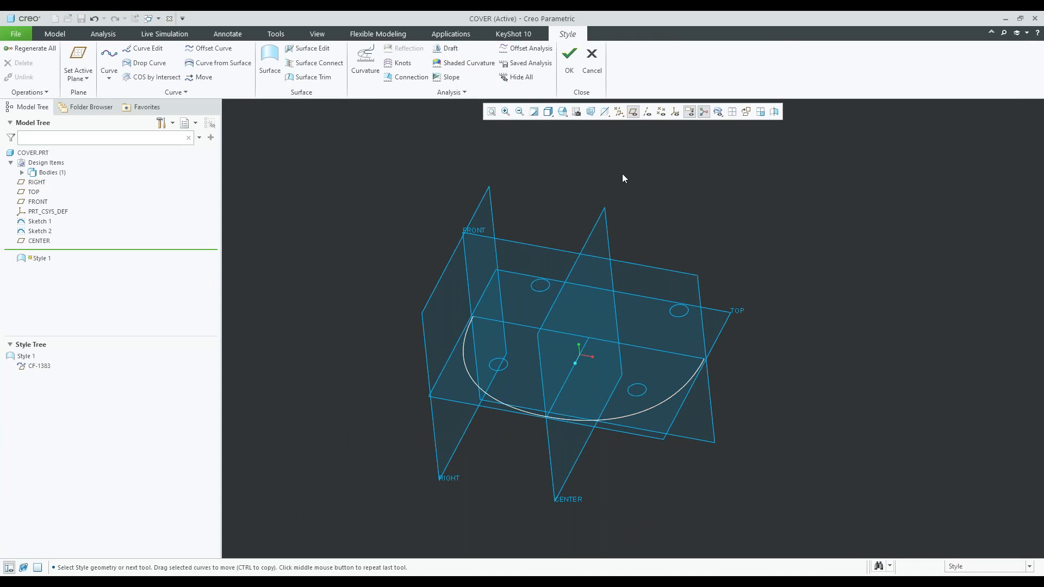
click(633, 111)
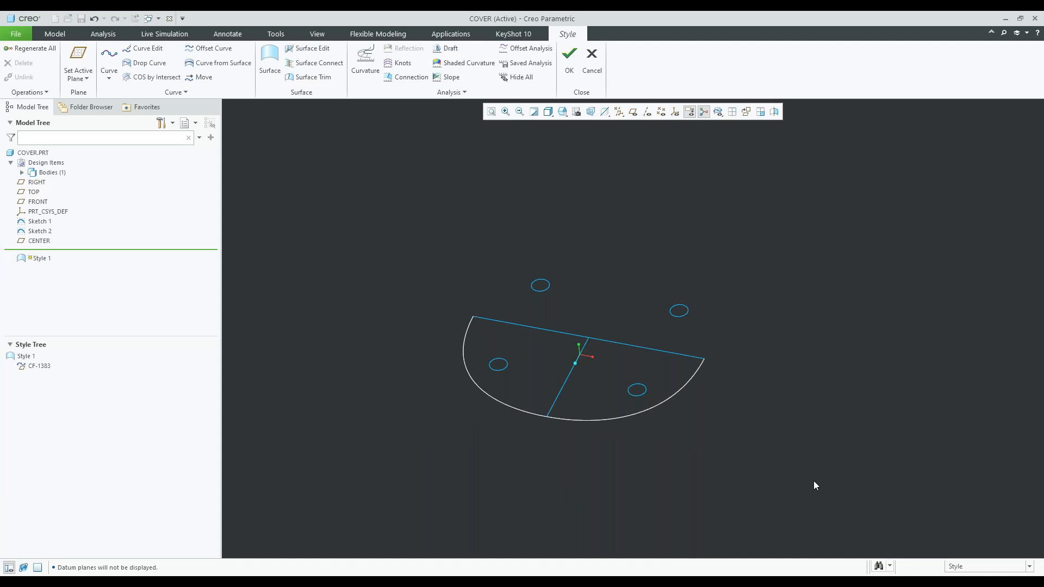
mouse_move(596, 426)
middle_down()
mouse_move(573, 395)
mouse_move(537, 419)
middle_up()
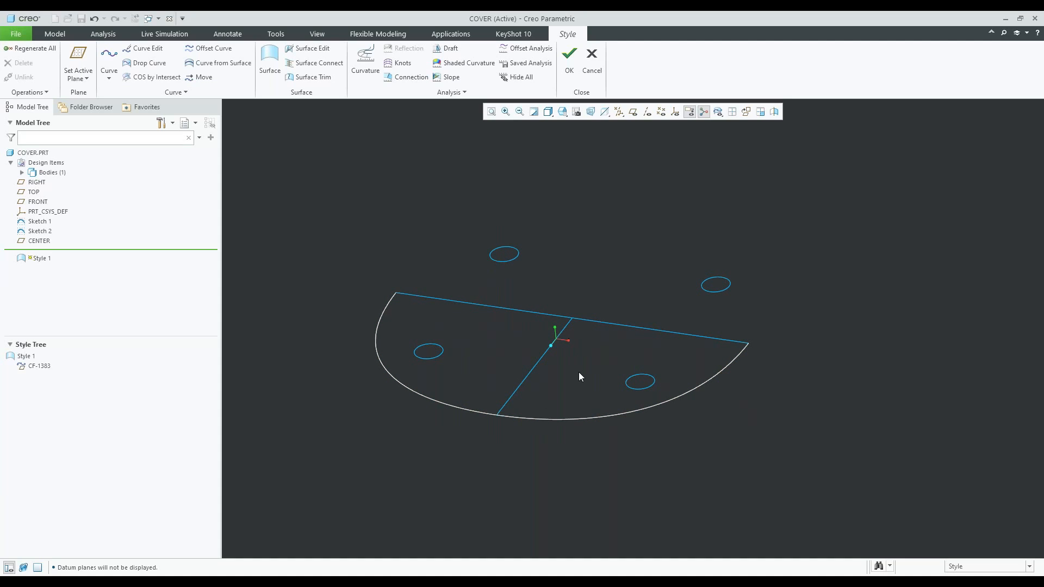
scroll(549, 379, up, 2)
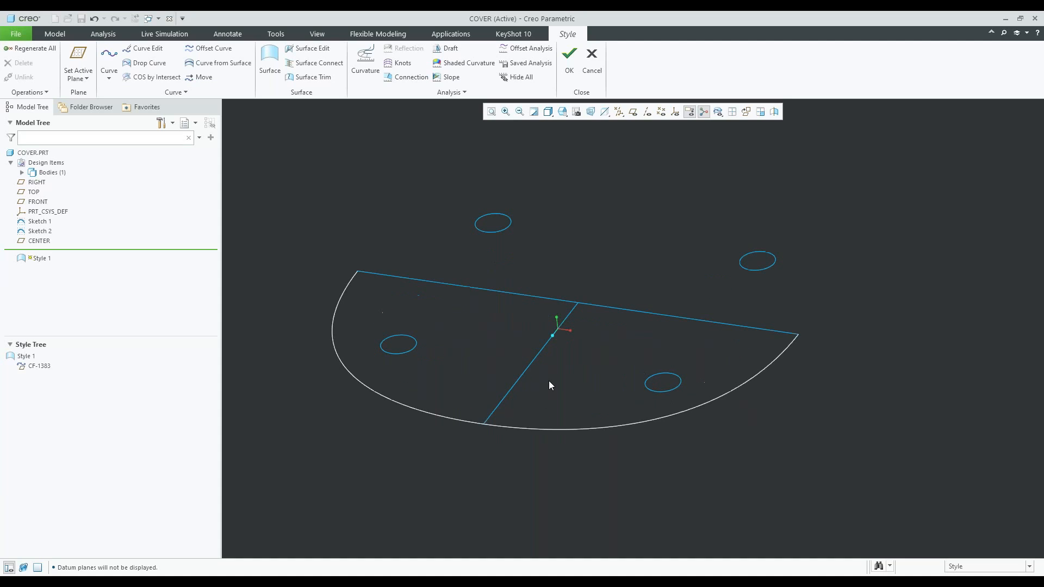
Start a copy of the planar curve, with dragging constrained to H/V and scaling set to Center
click(550, 429)
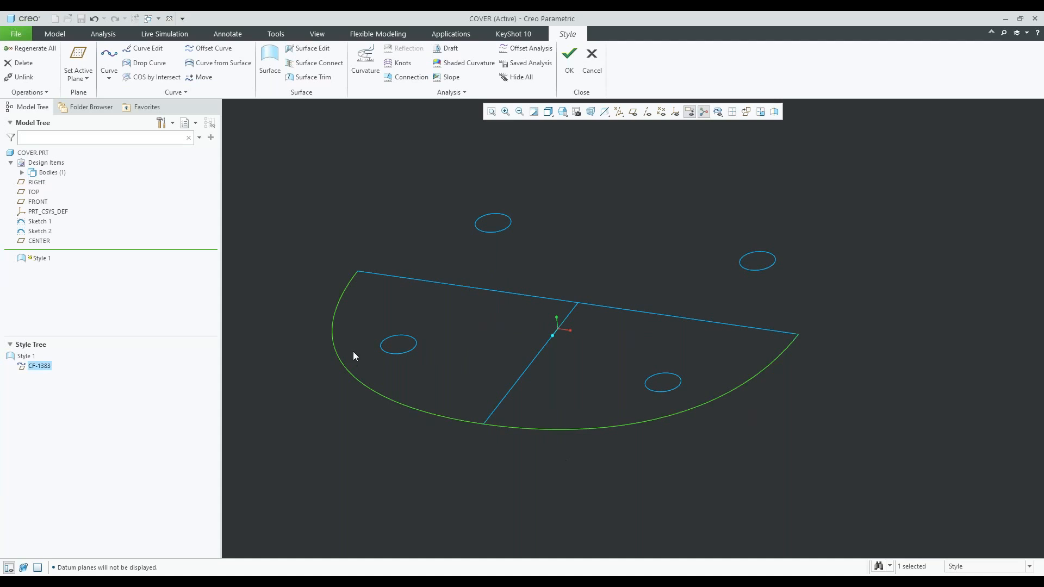
click(185, 92)
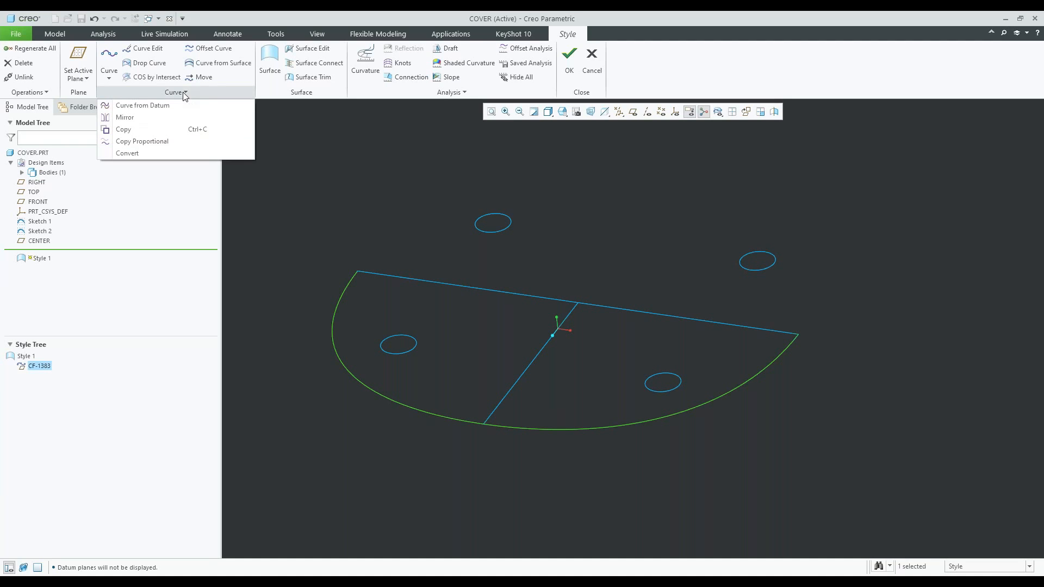
click(130, 129)
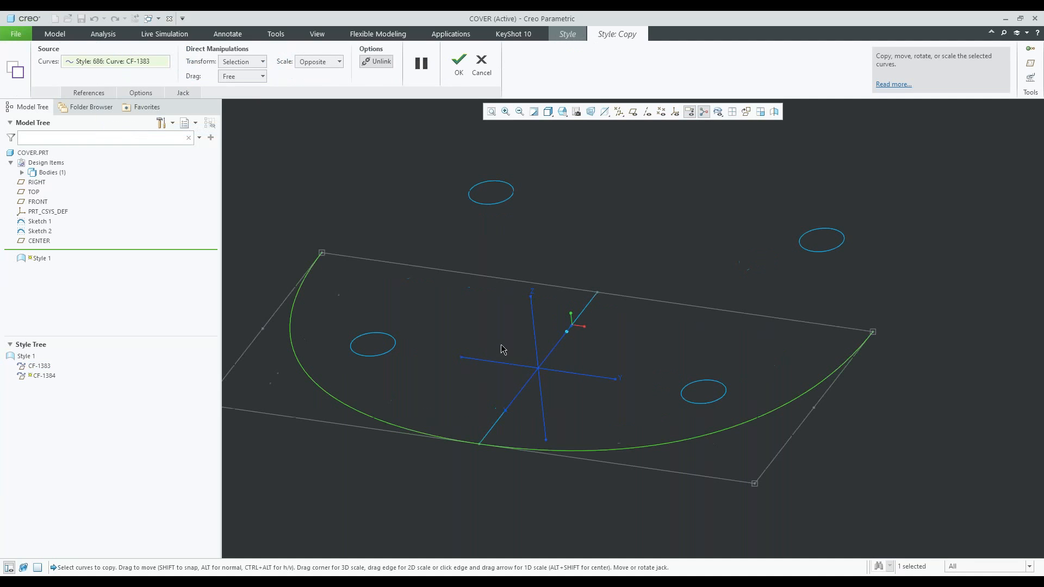
scroll(619, 426, up, 1)
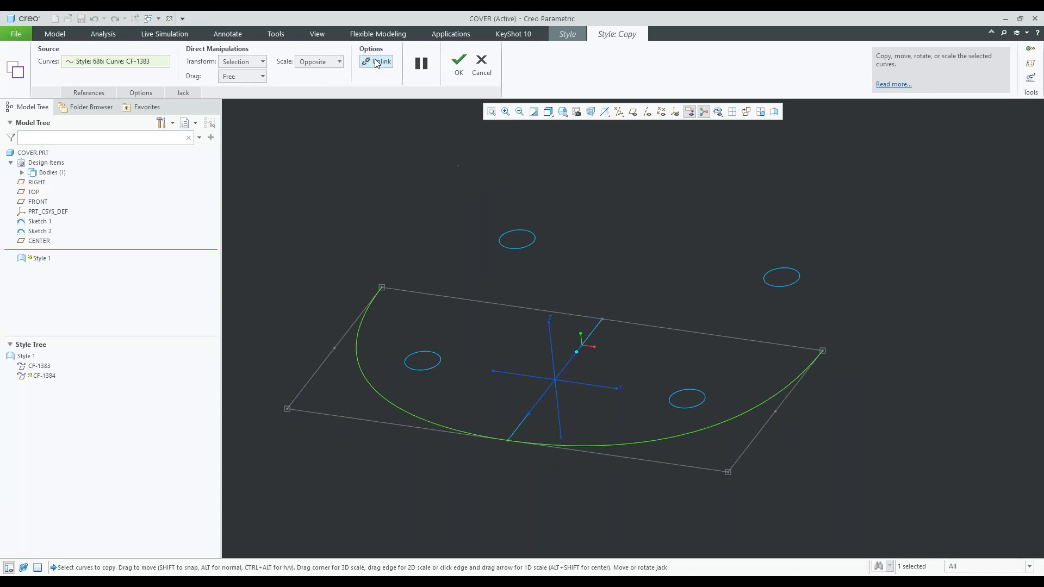
click(262, 77)
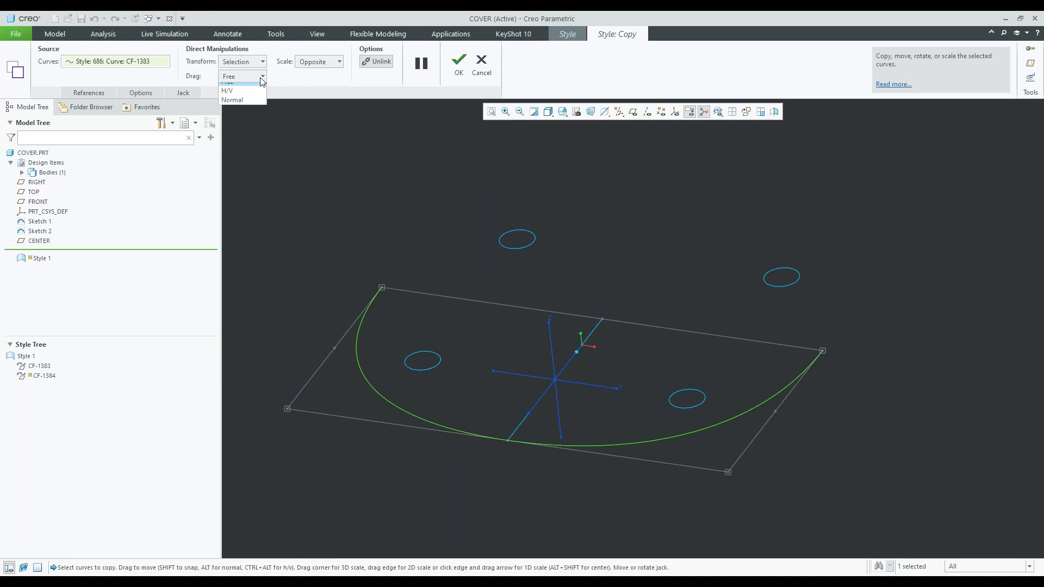
click(239, 97)
click(339, 62)
click(323, 83)
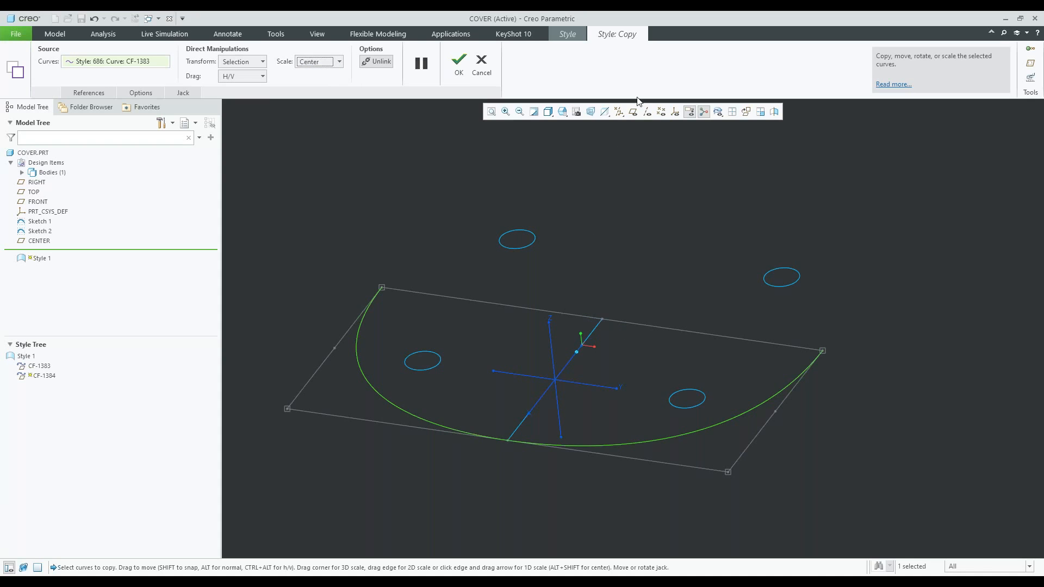
In the TOP view, scale the copied curve about its center to roughly half the original's size
click(564, 113)
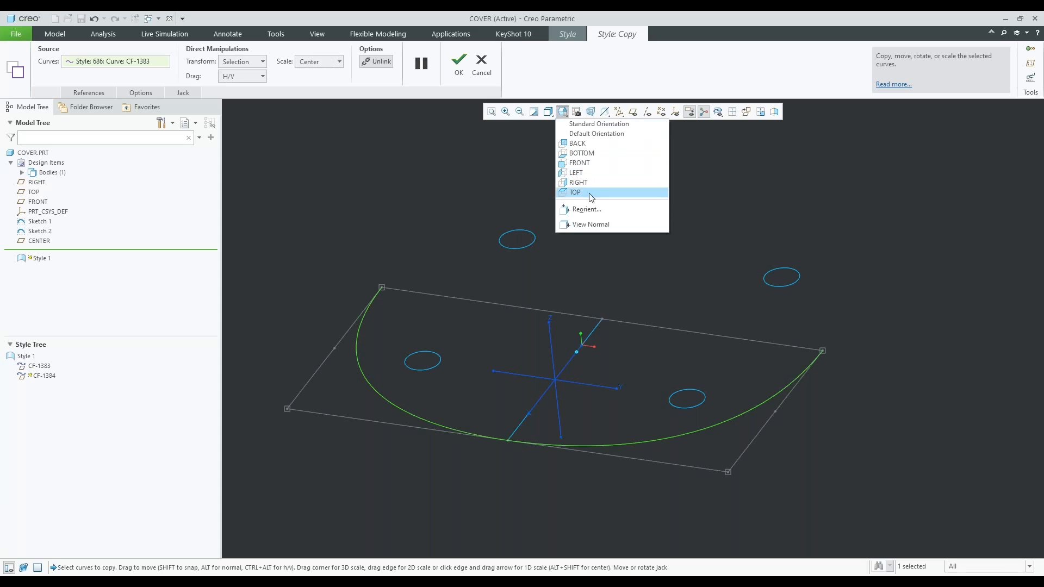
click(590, 194)
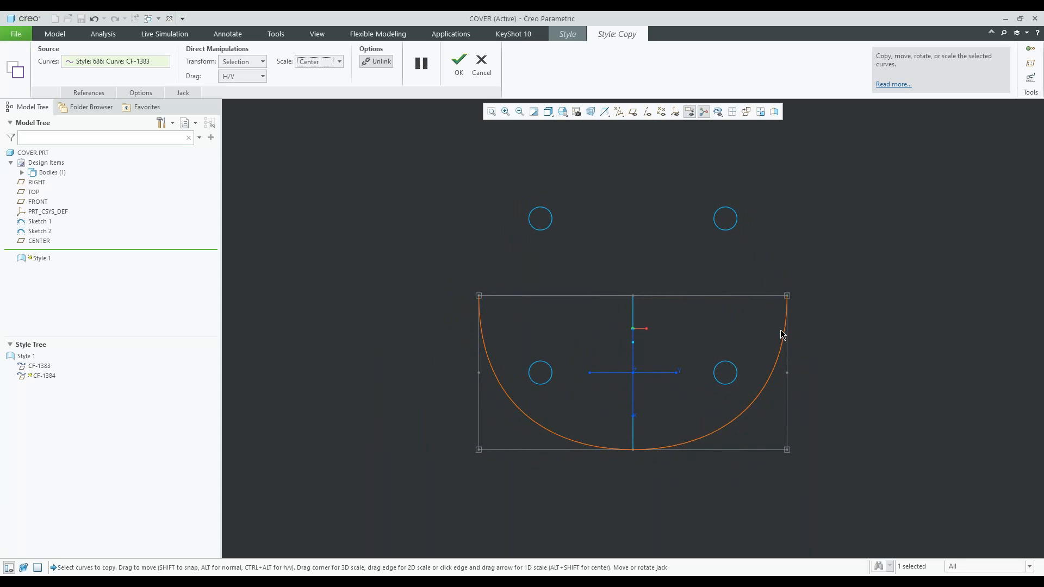
drag(789, 304, 697, 309)
scroll(668, 372, up, 2)
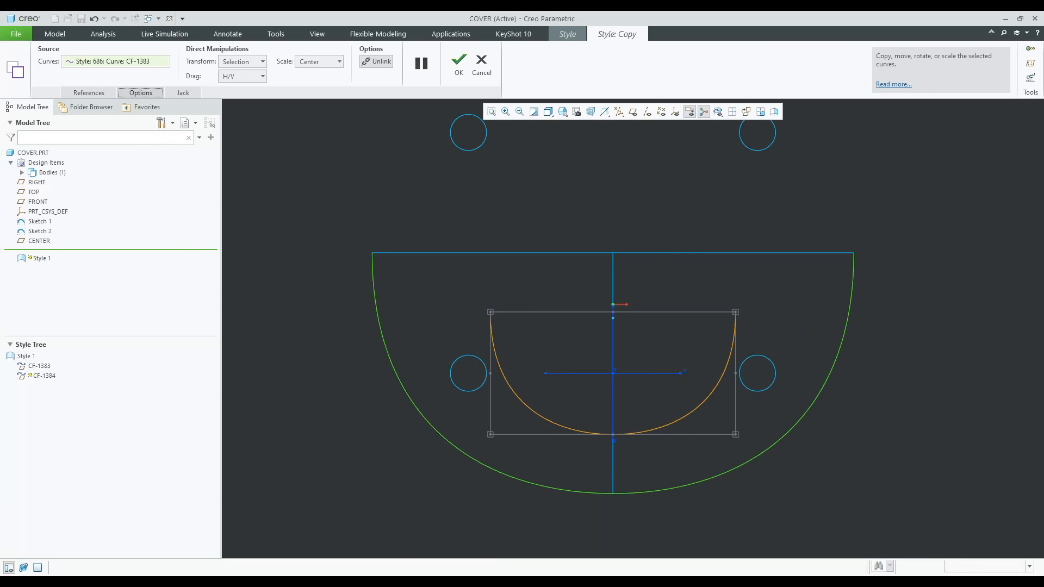
Set the copied curve's X move value to 0 so its ends lie on the long sketch line
click(141, 93)
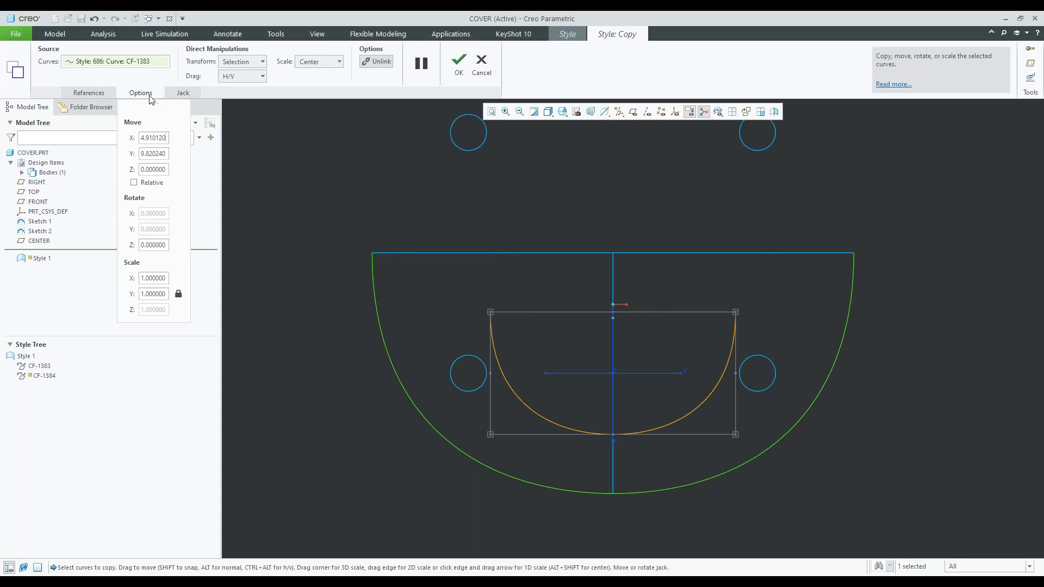
double_click(156, 138)
text(0)
key(Return)
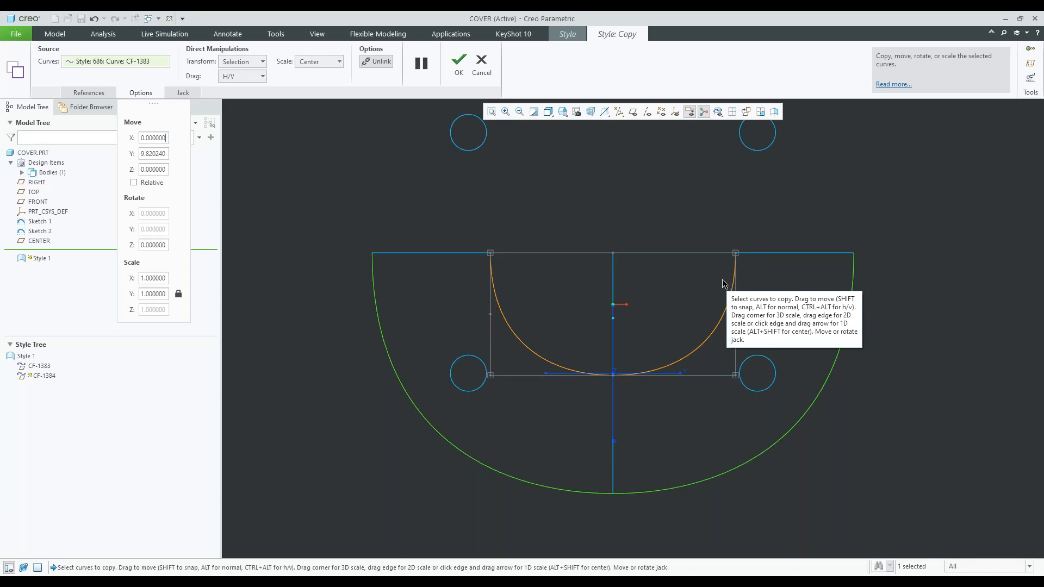
Switch the copy's dragging to Normal and raise the copied curve perpendicular to the TOP plane by about 8.9
middle_drag(523, 405, 504, 342)
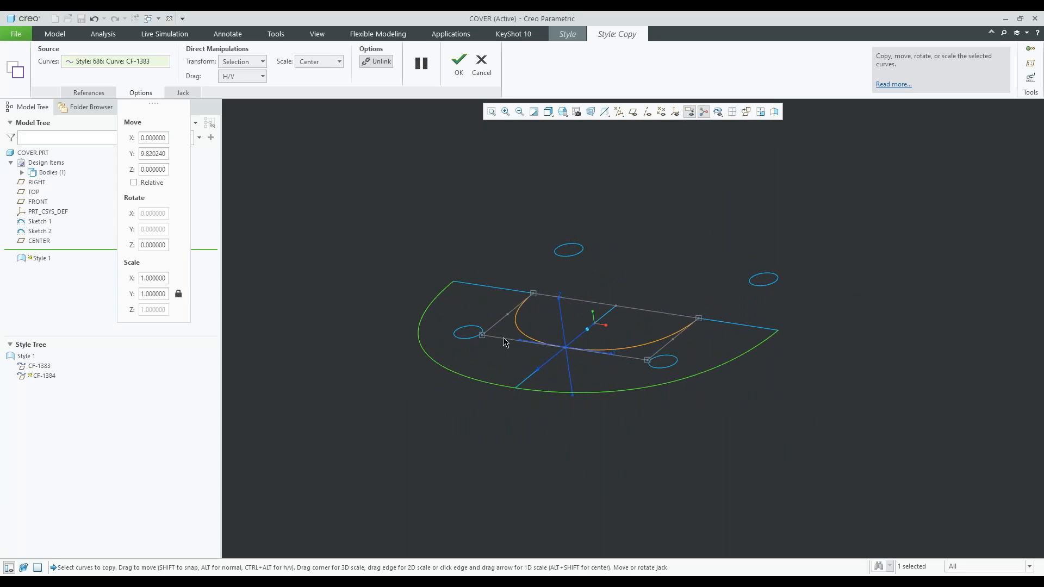
click(264, 76)
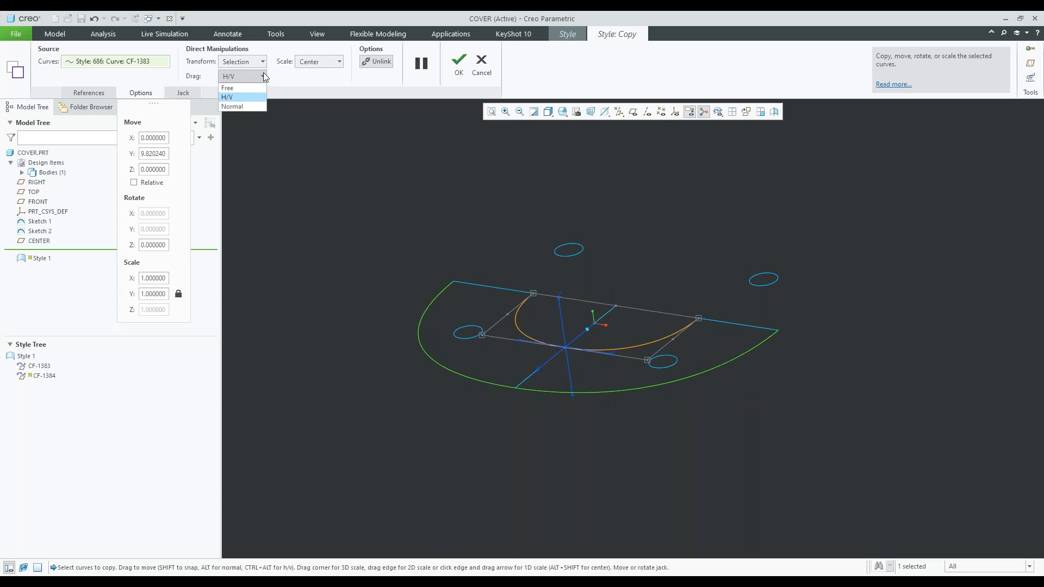
click(243, 107)
middle_drag(550, 264, 568, 289)
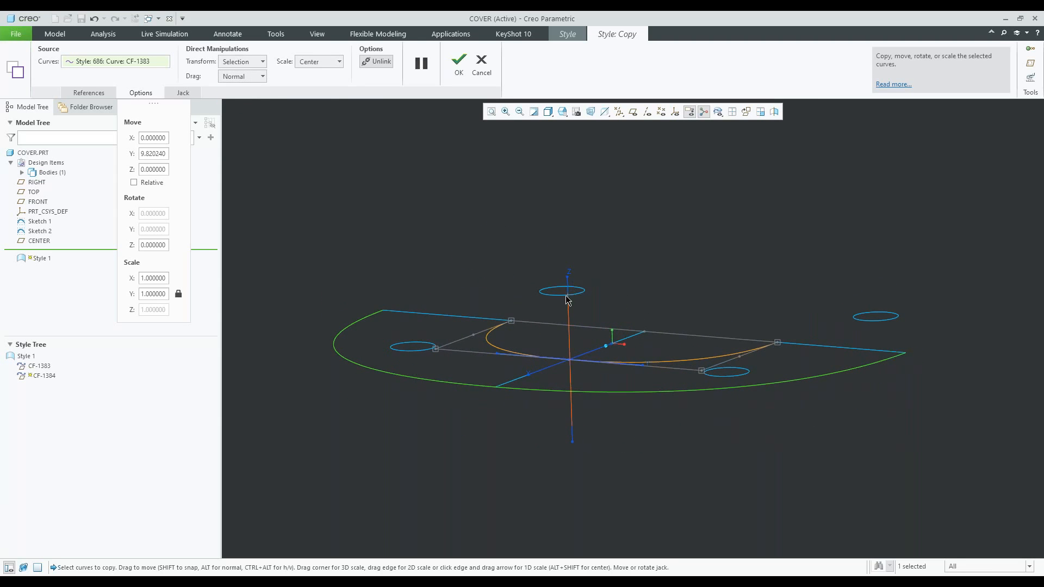
drag(572, 312, 569, 202)
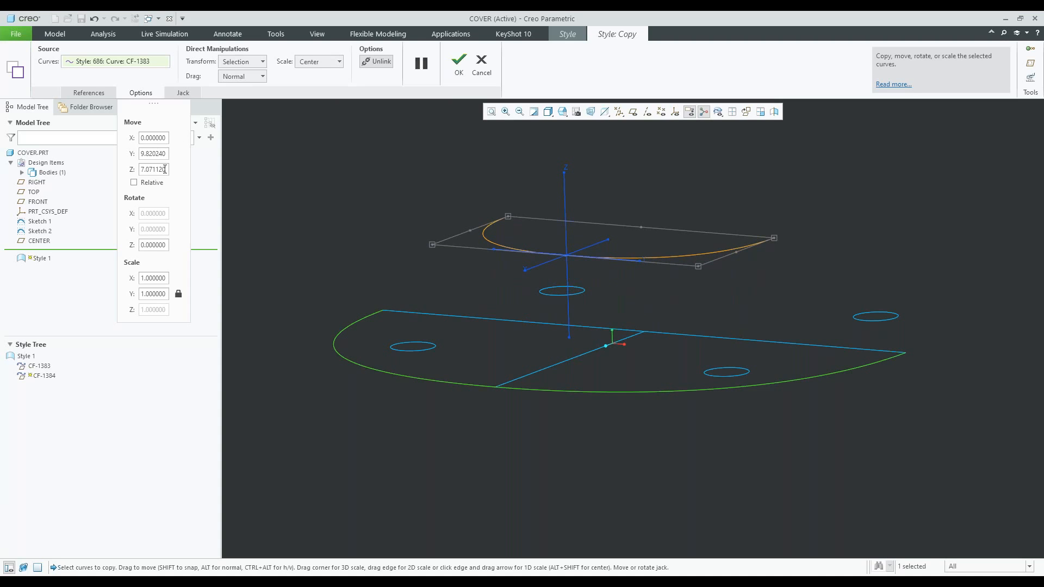
drag(567, 197, 564, 174)
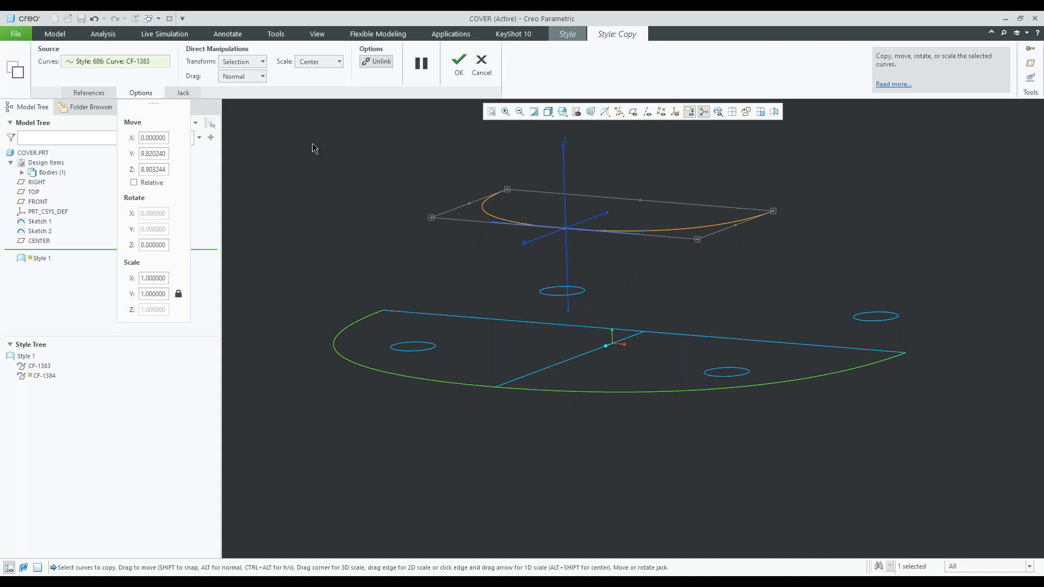
Set the copied curve's Z move value to 10 and complete the copy
double_click(161, 169)
text(10)
key(Return)
scroll(397, 389, up, 2)
scroll(384, 224, down, 1)
click(459, 64)
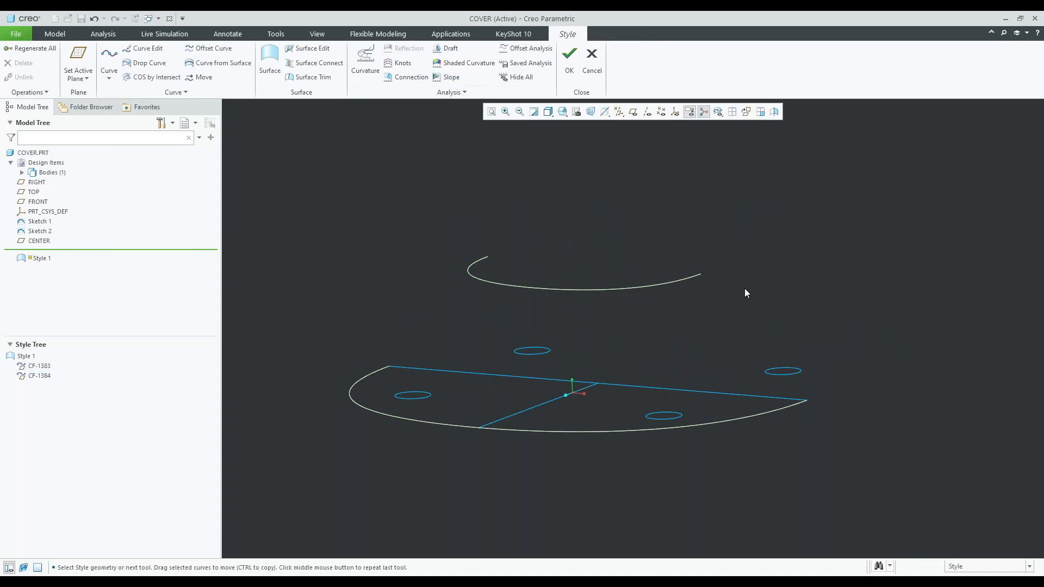
Start a new planar curve and make FRONT the active plane, showing the datum planes only while selecting it
middle_drag(604, 279, 605, 304)
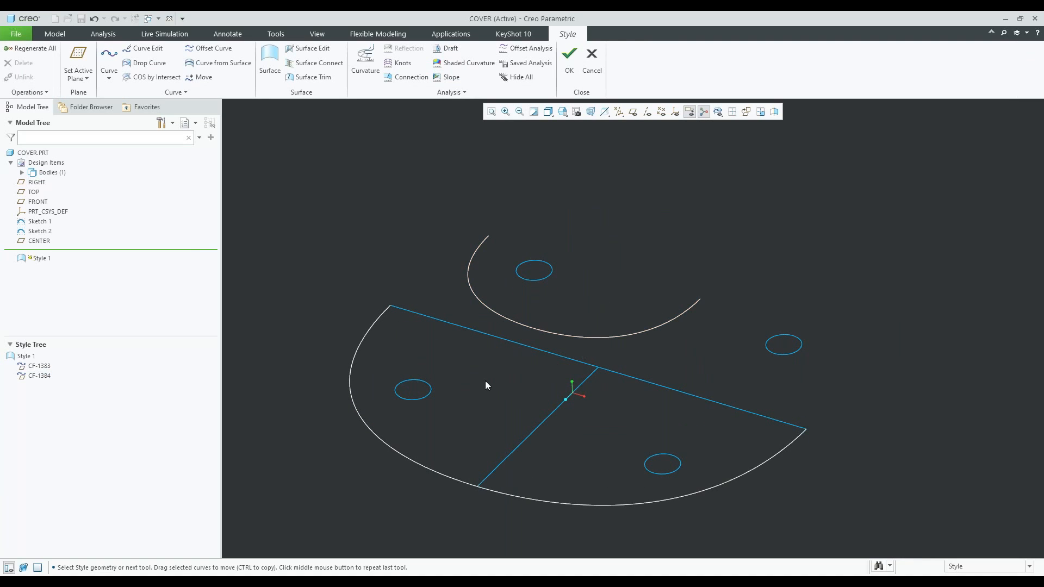
middle_drag(483, 384, 496, 354)
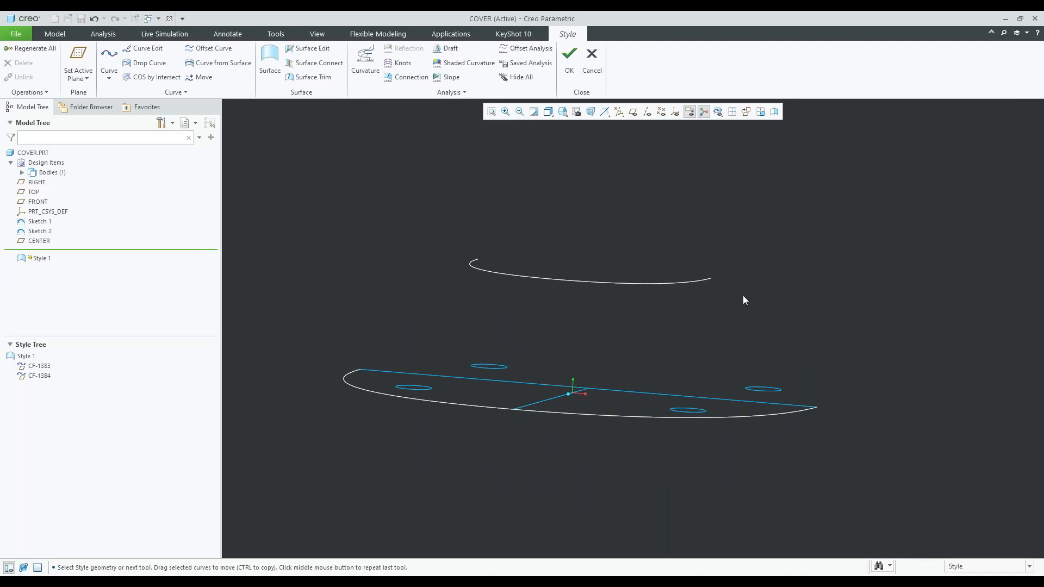
right_click(799, 295)
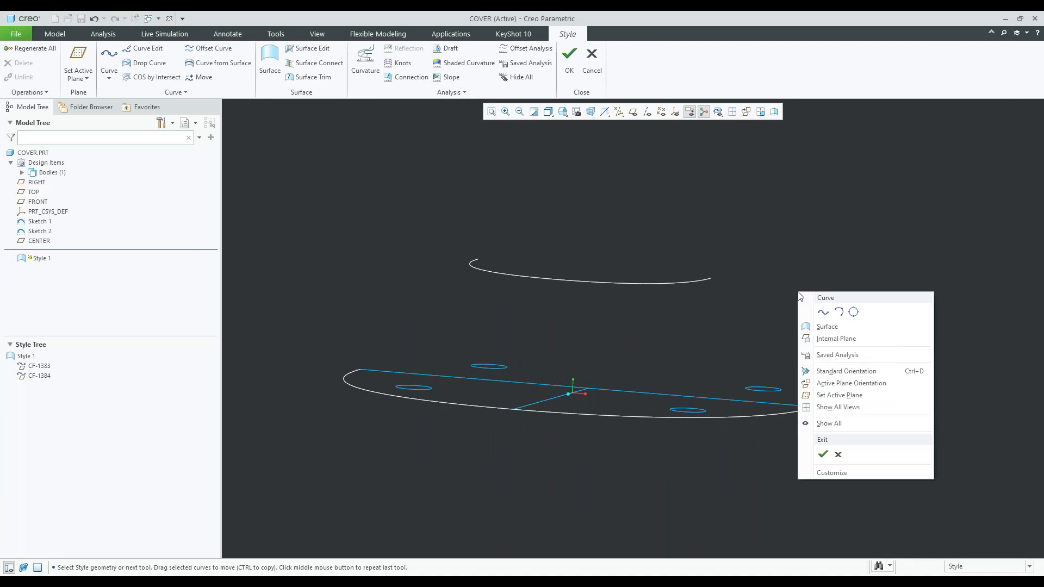
click(821, 310)
middle_drag(359, 297, 374, 319)
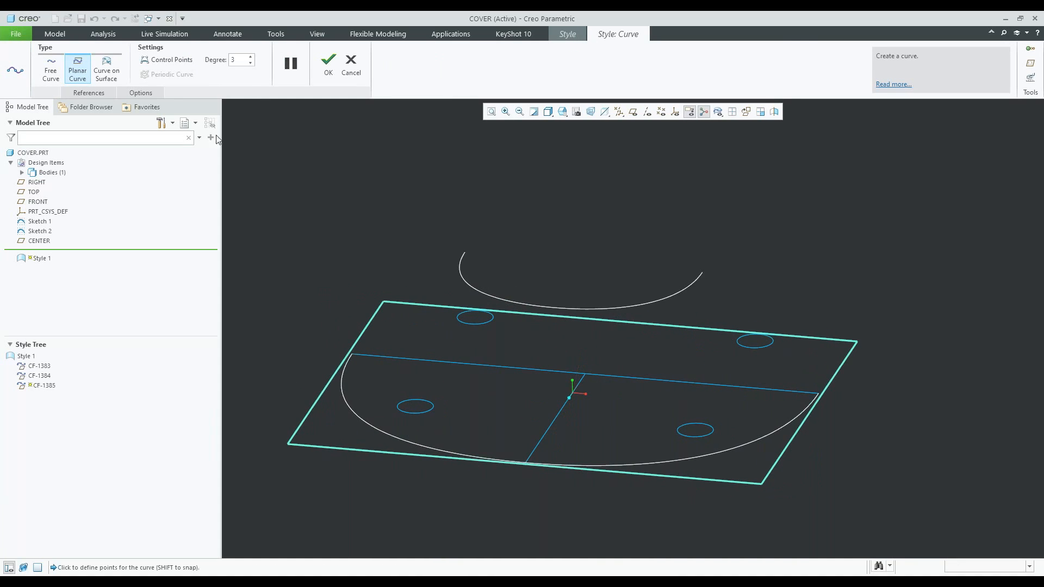
click(632, 112)
scroll(582, 314, up, 2)
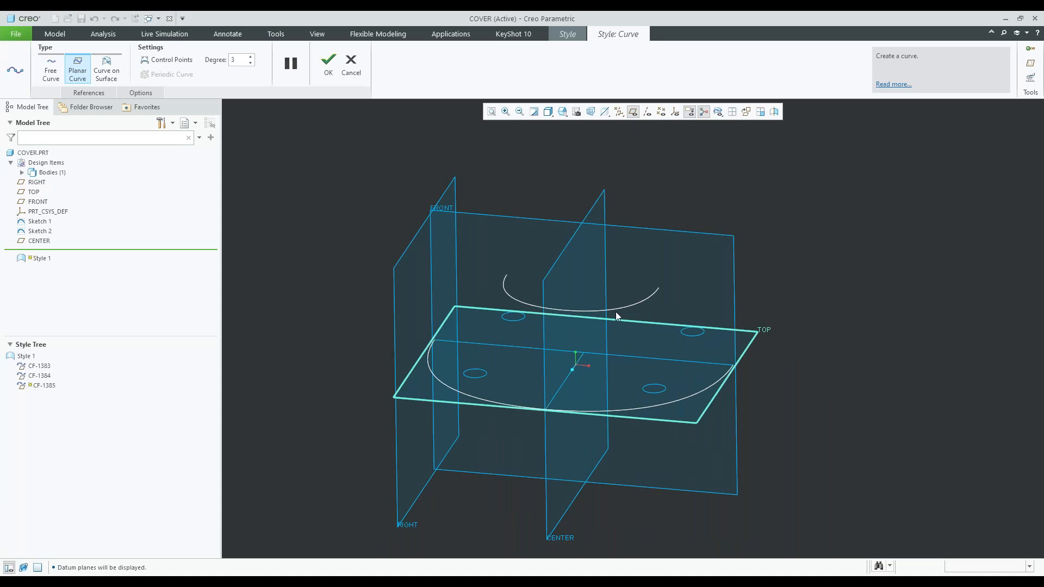
right_click(899, 285)
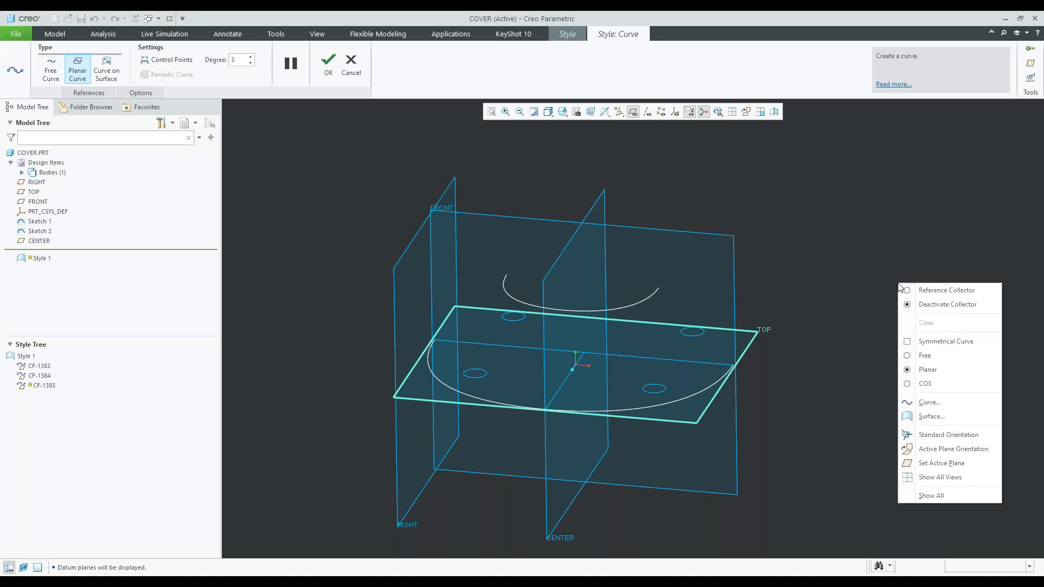
click(949, 462)
click(499, 220)
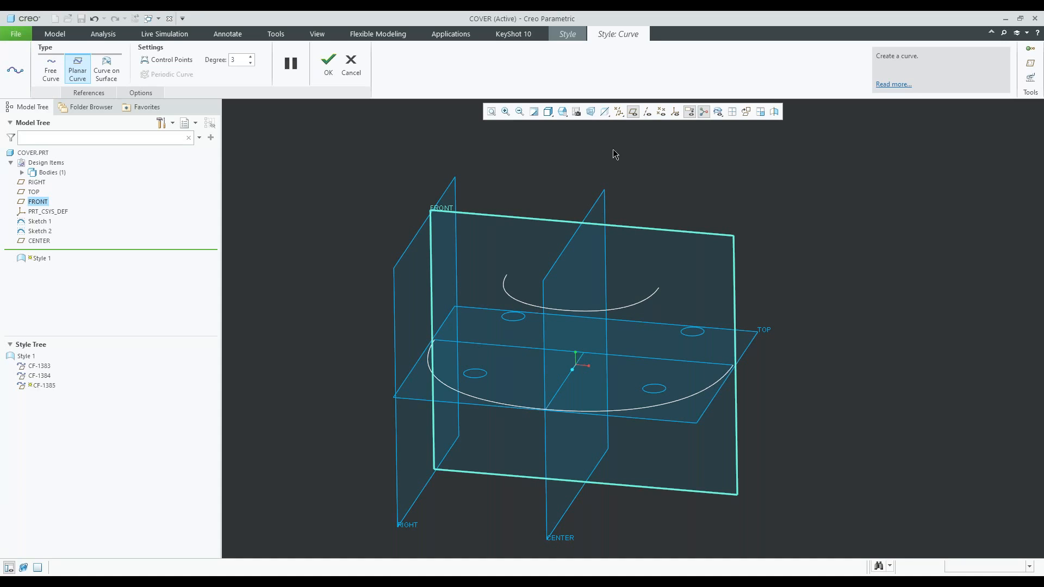
click(634, 112)
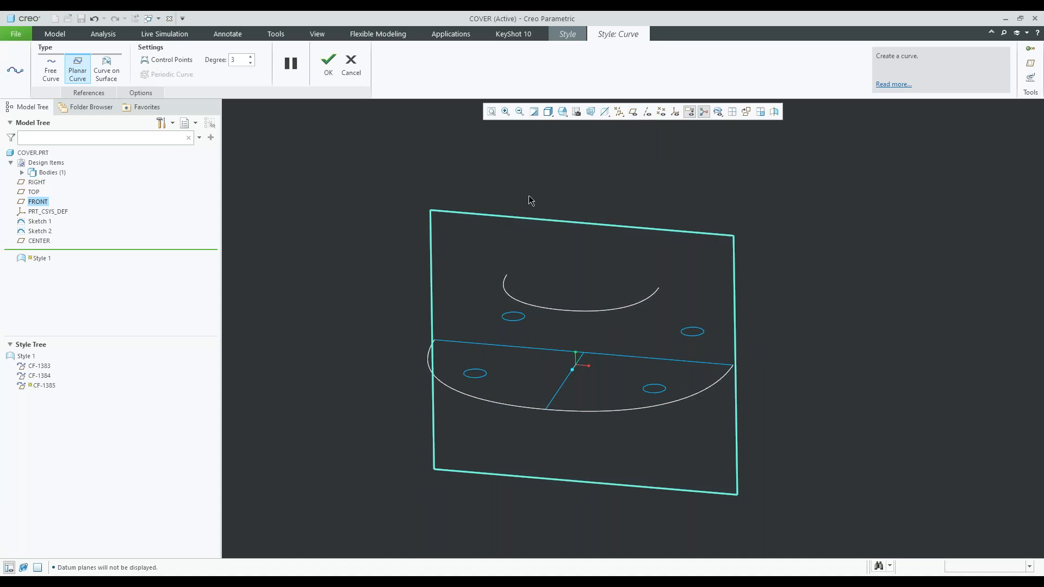
Draw a two-point planar curve on FRONT from the raised curve's left end down to the base curve's left end
scroll(492, 328, down, 2)
middle_drag(483, 321, 474, 333)
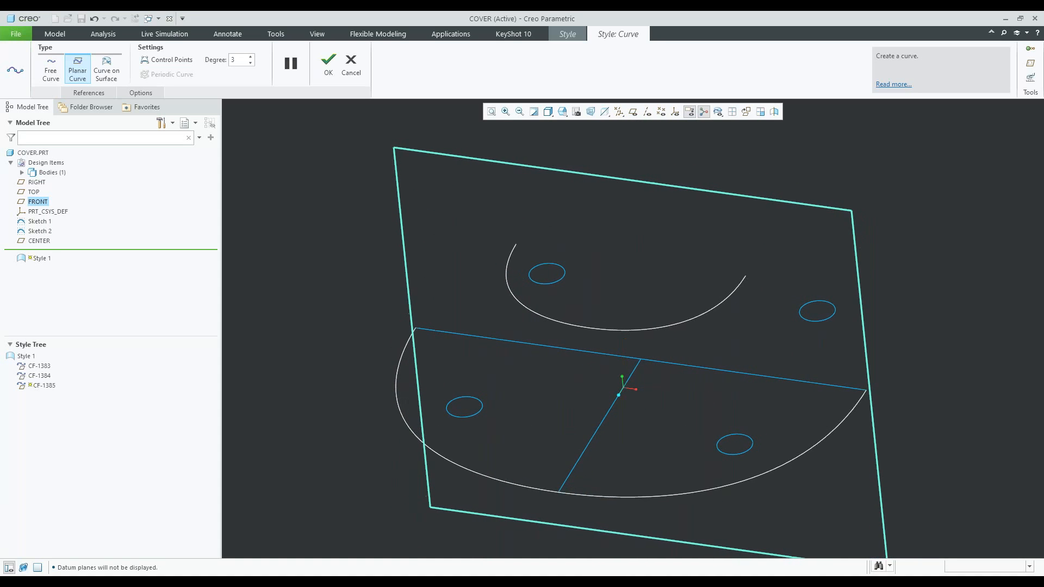
click(454, 300)
Edit the new side curve and snap its lower endpoint onto the left end of the base curve
right_click(476, 253)
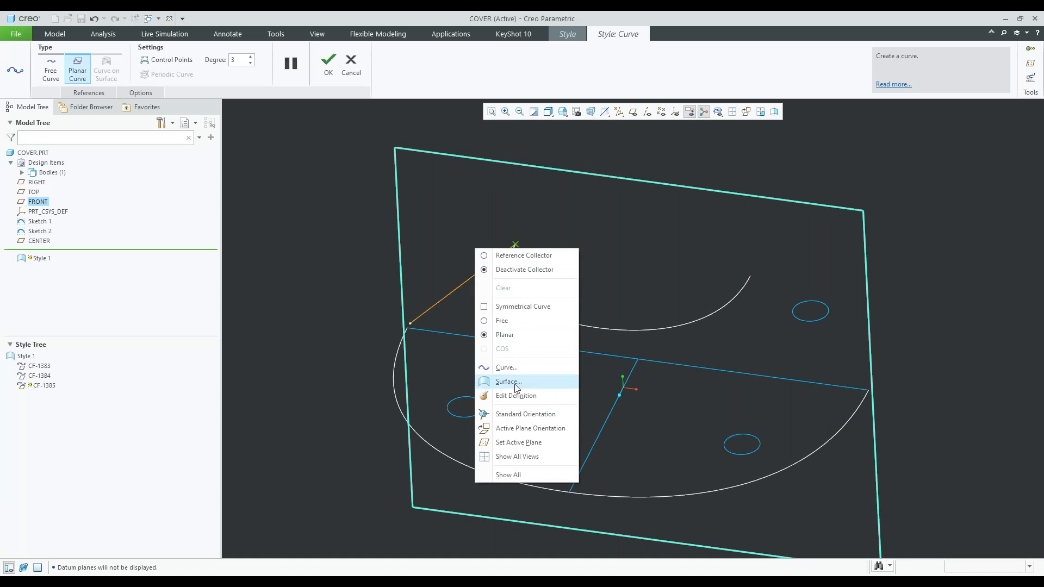
click(516, 396)
scroll(414, 333, down, 3)
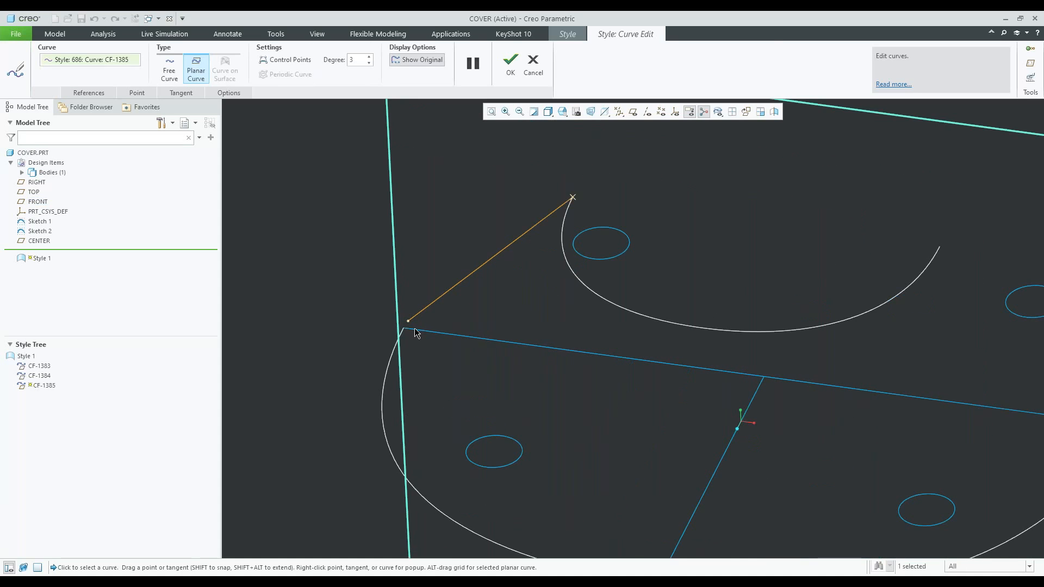
scroll(417, 336, down, 1)
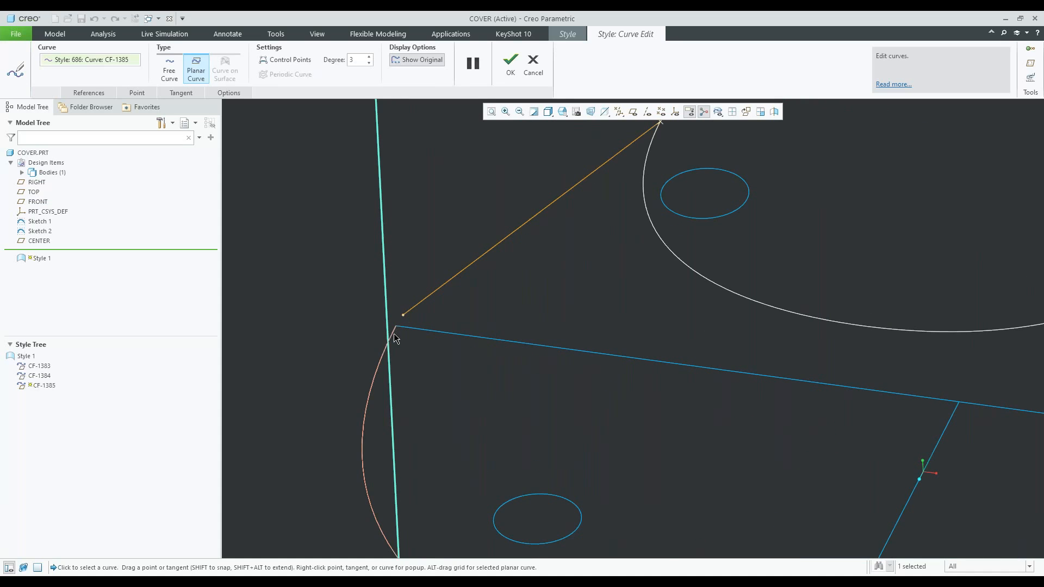
mouse_move(403, 315)
mouse_down()
mouse_move(400, 305)
mouse_move(397, 329)
mouse_up()
scroll(468, 380, up, 5)
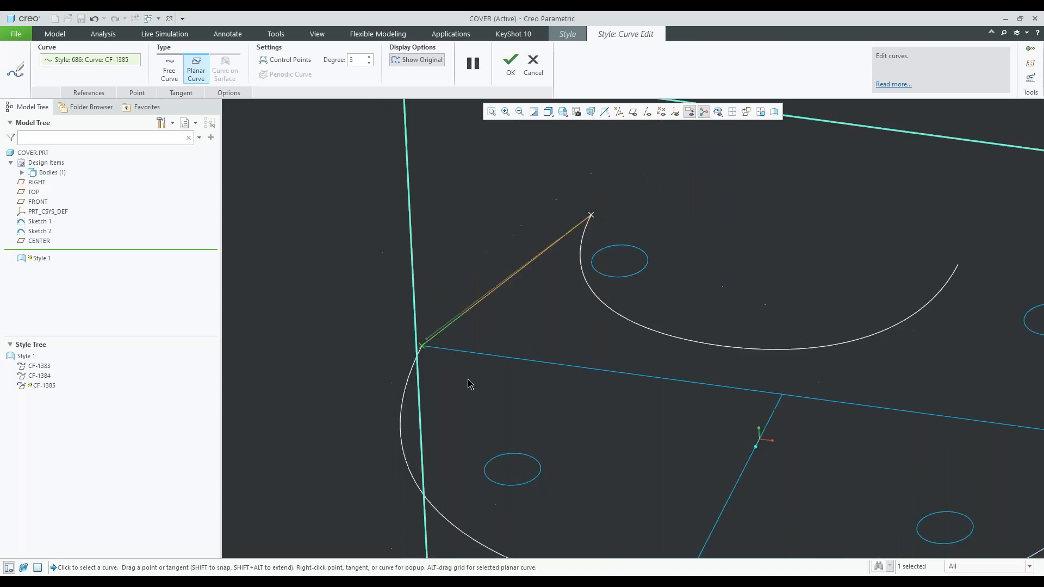
Display the datum planes and make the left side curve's lower tangent Normal to the TOP plane
mouse_move(503, 360)
middle_down()
mouse_move(497, 339)
mouse_move(508, 361)
middle_up()
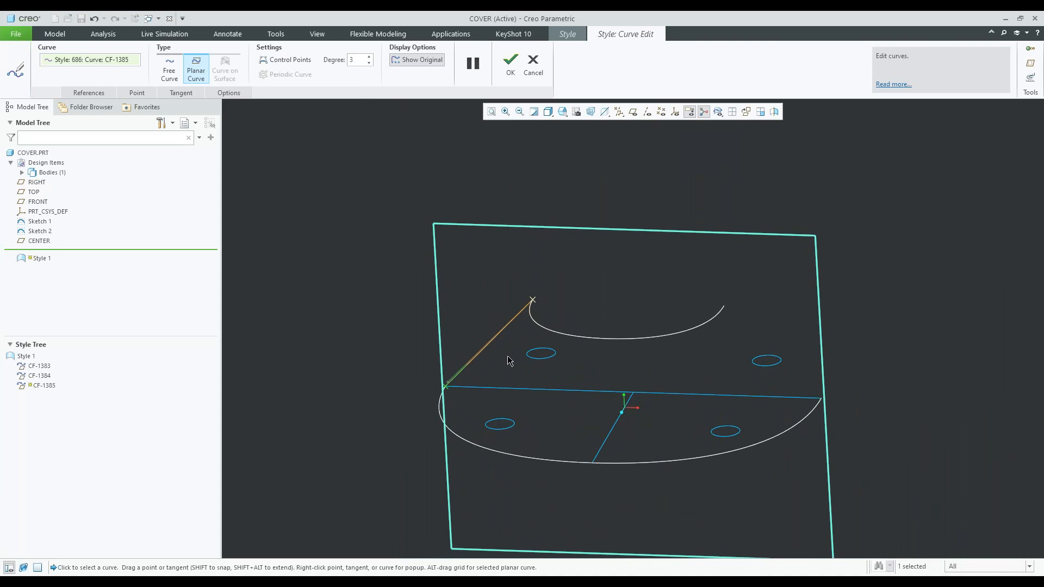
click(633, 112)
scroll(445, 402, down, 4)
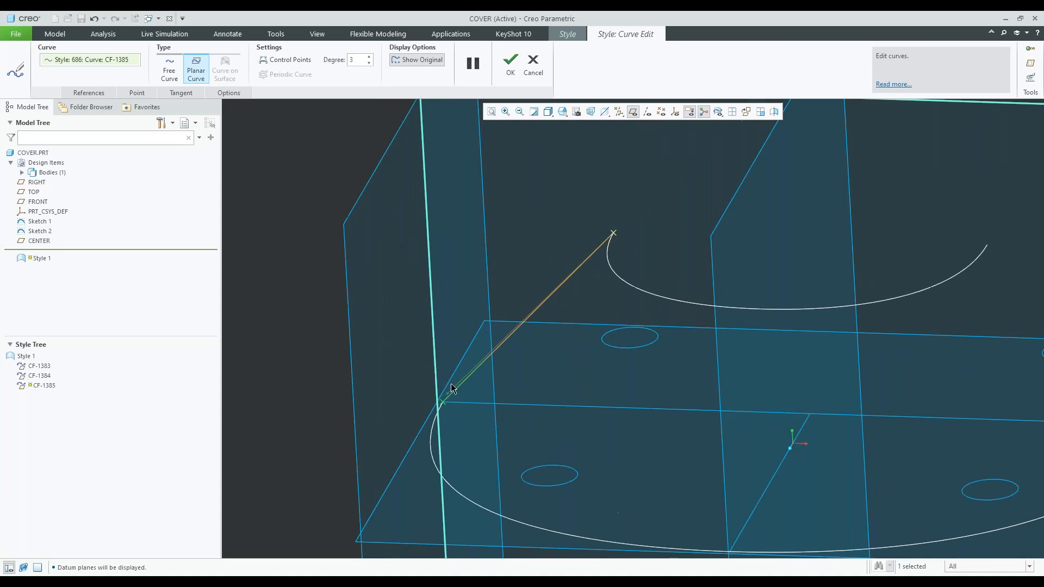
right_click(470, 378)
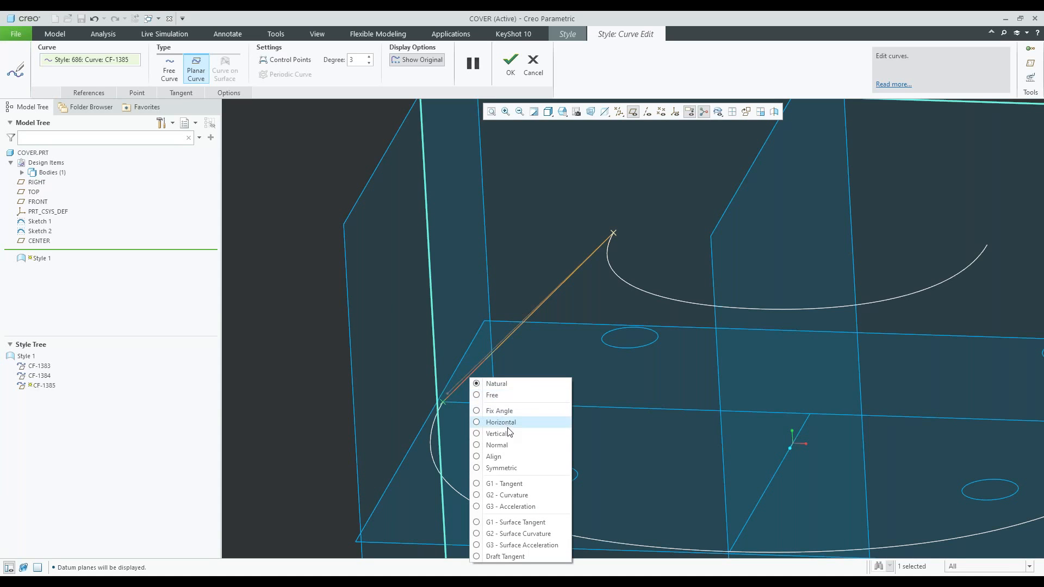
click(510, 444)
click(402, 459)
scroll(394, 447, up, 3)
Make the left side curve's upper tangent Normal to the CENTER plane and accept the curve edit
click(535, 311)
right_click(527, 324)
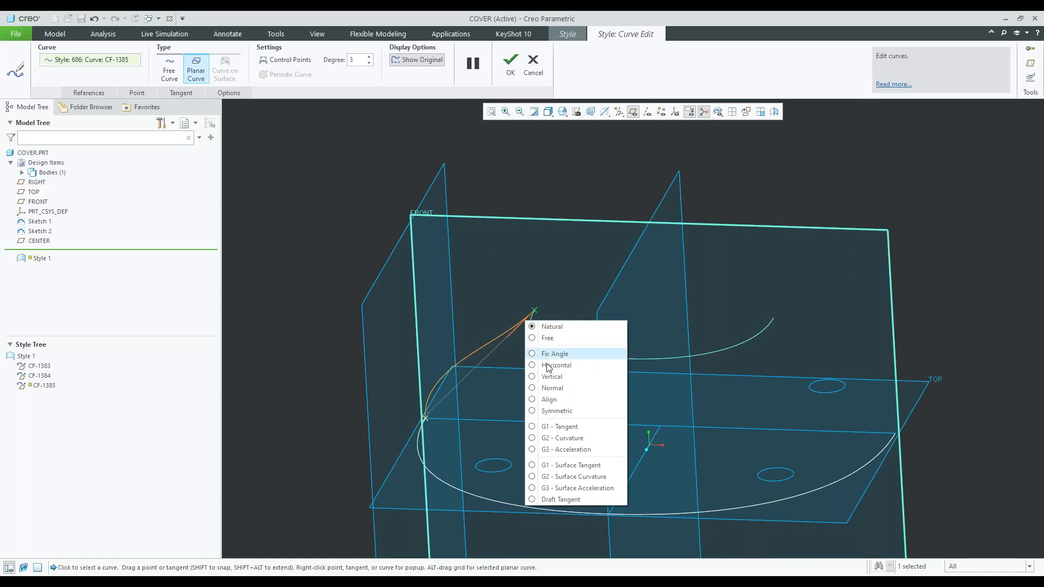
click(552, 388)
scroll(508, 321, up, 3)
click(551, 305)
click(511, 61)
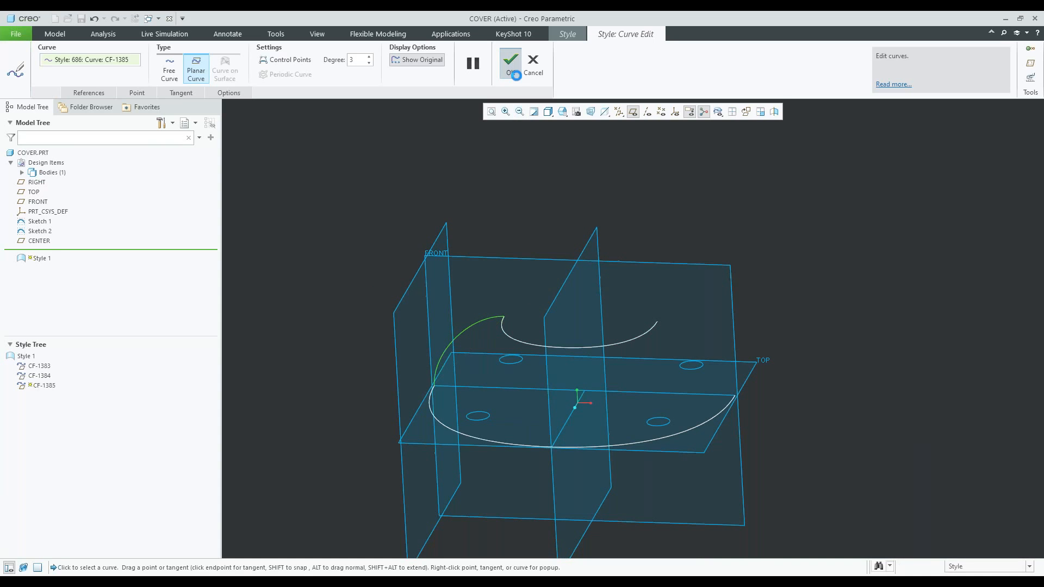
Draw a second planar curve on FRONT joining the right ends of the raised curve and the base curve
right_click(487, 186)
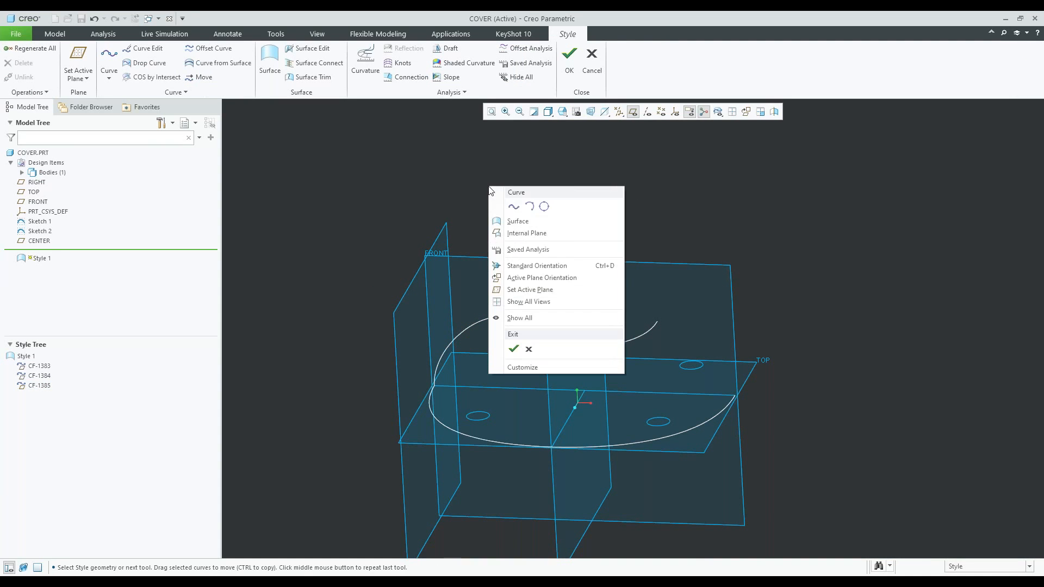
click(511, 207)
scroll(686, 338, down, 3)
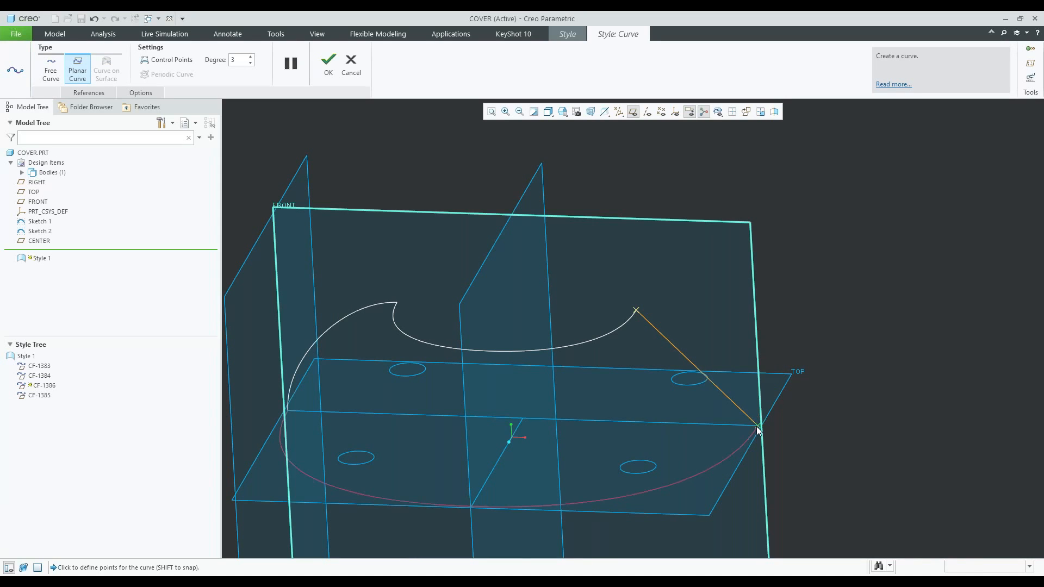
Edit the right side curve and make its upper tangent Normal to the CENTER plane
right_click(718, 327)
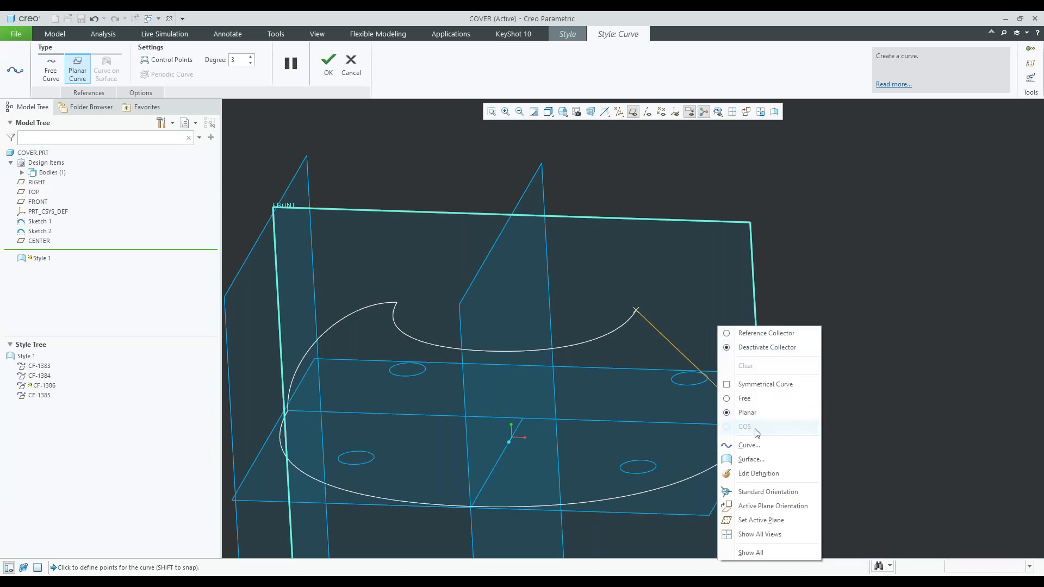
click(762, 473)
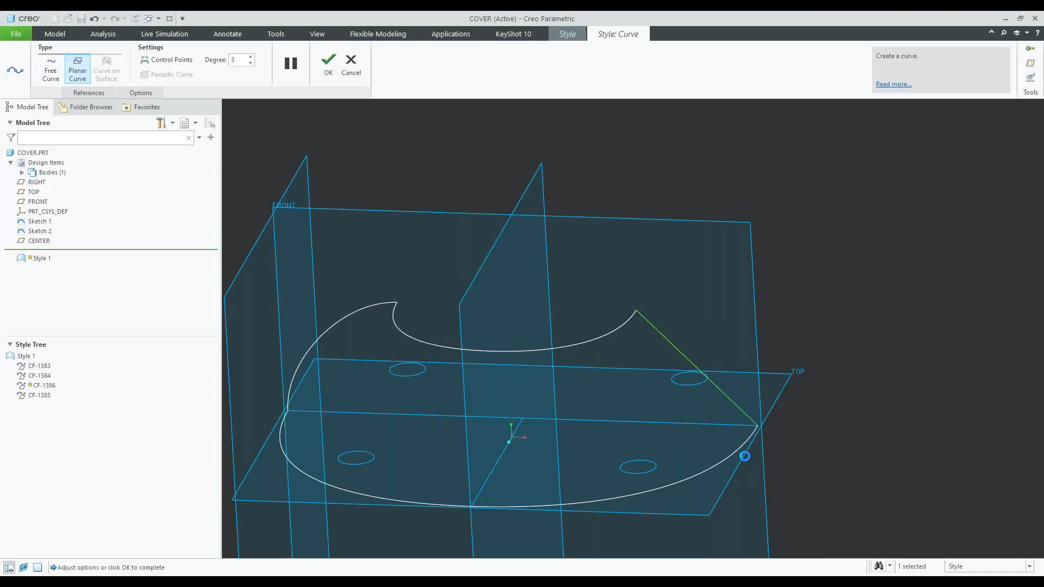
right_click(645, 323)
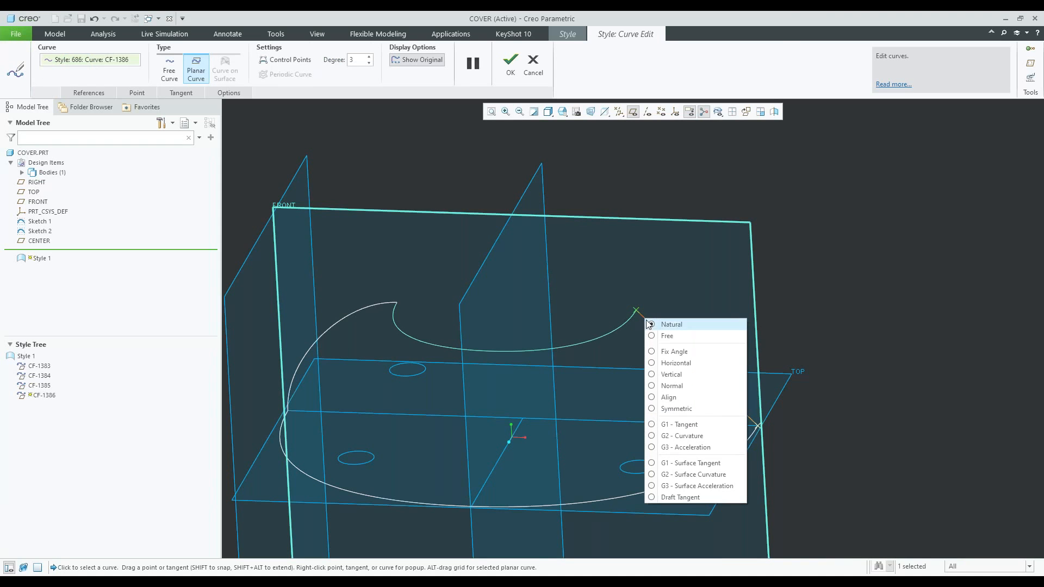
click(674, 385)
click(537, 186)
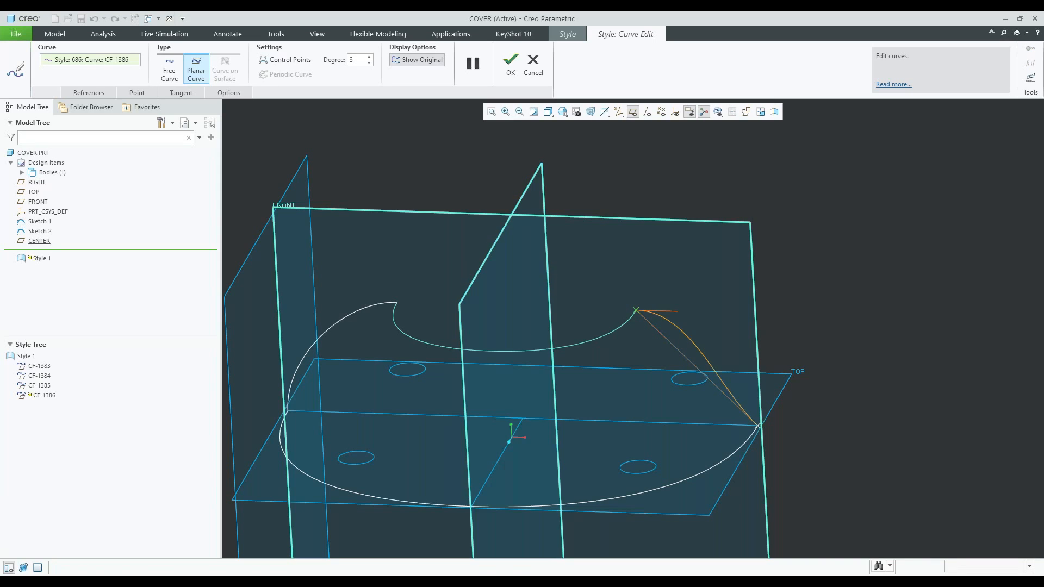
Make the right side curve's lower tangent Normal to the TOP plane and accept the curve edit
right_click(747, 417)
click(767, 300)
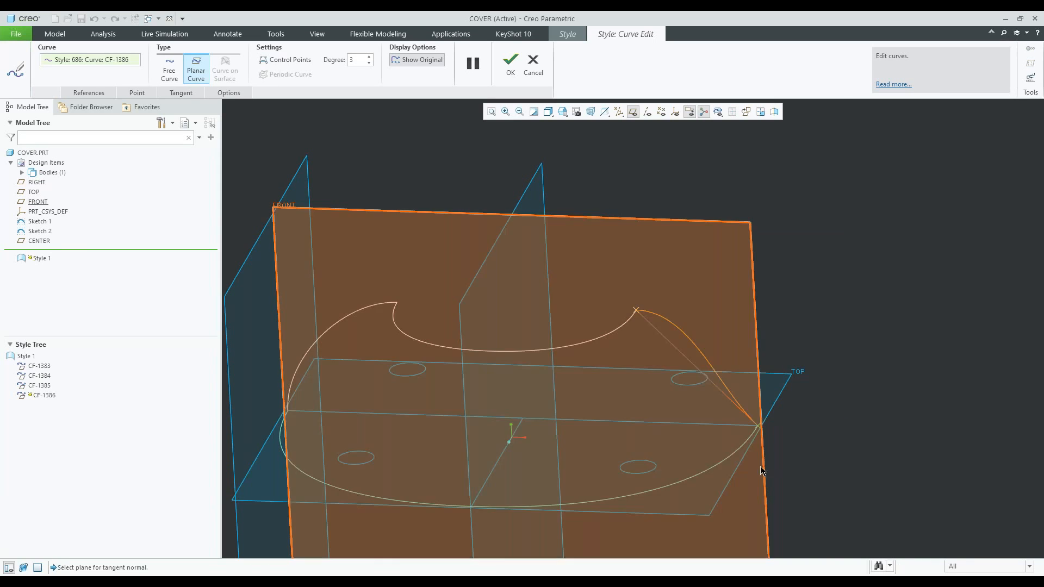
click(746, 461)
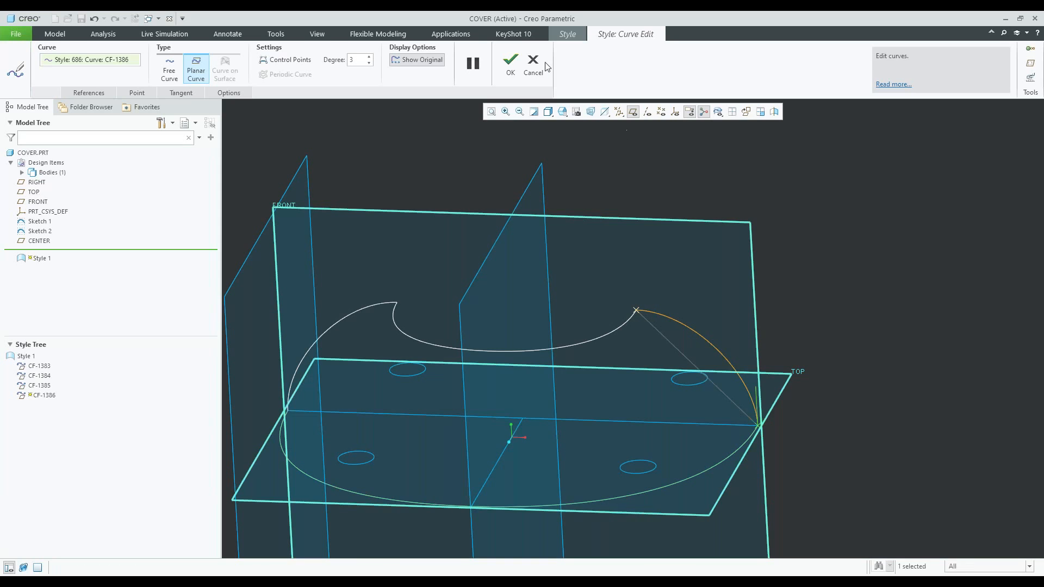
click(513, 64)
Return the model to the standard orientation and turn off the display of the datum planes
key(ctrl+d)
middle_drag(564, 257, 594, 275)
click(635, 111)
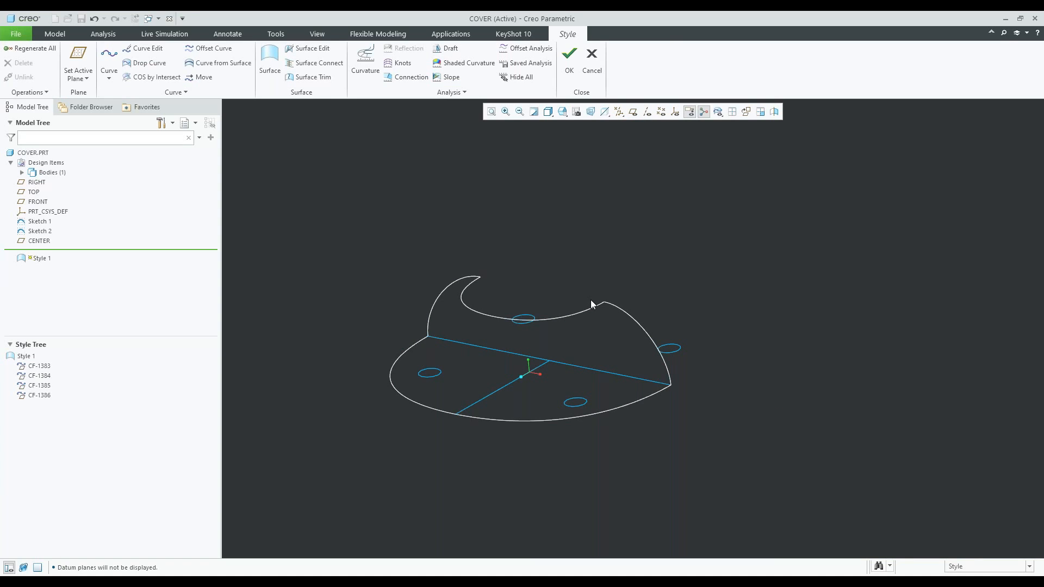
Create a Style surface bounded by the left side curve, raised upper curve, right side curve and base curve
middle_drag(486, 349, 458, 327)
scroll(422, 287, down, 5)
scroll(423, 286, up, 3)
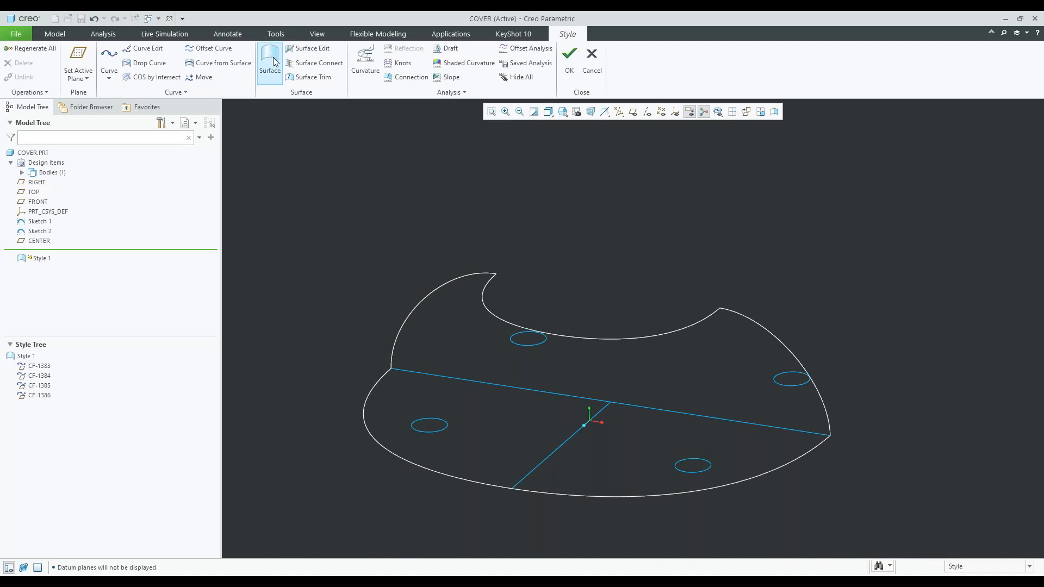
right_click(579, 235)
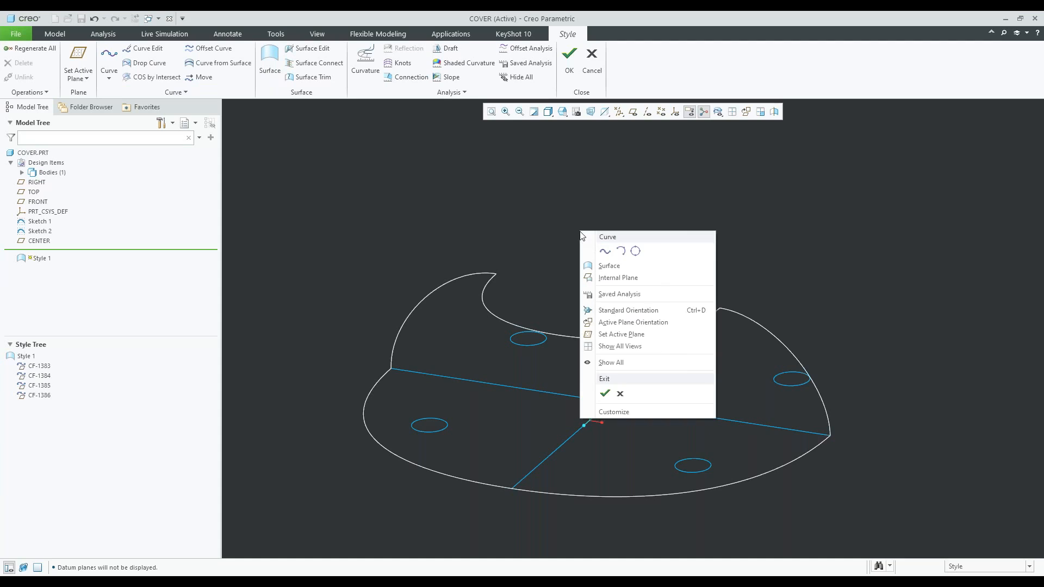
click(596, 267)
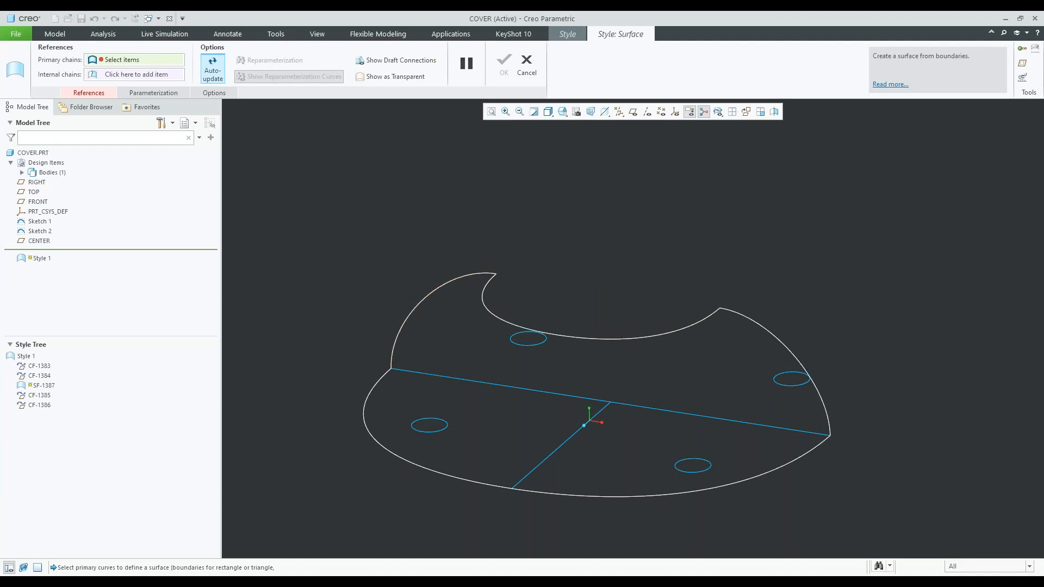
click(434, 297)
ctrl+click(485, 308)
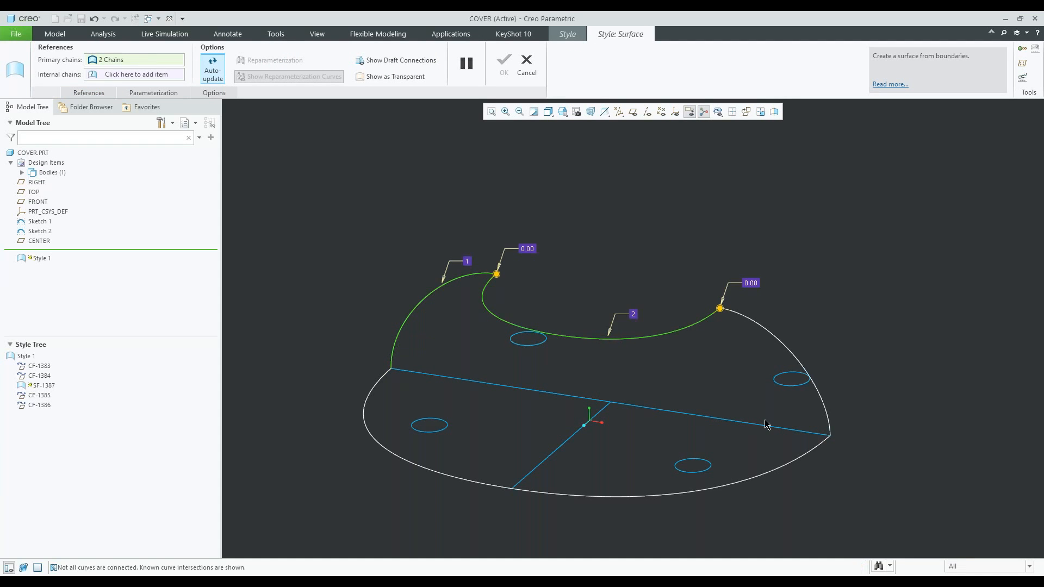
ctrl+click(790, 355)
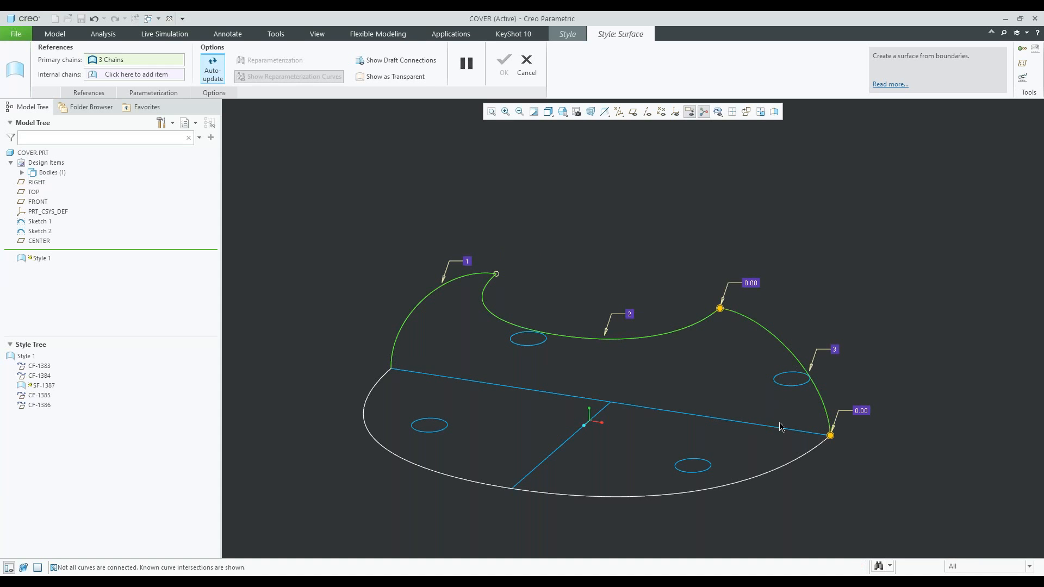
ctrl+click(778, 466)
middle_drag(659, 435, 547, 402)
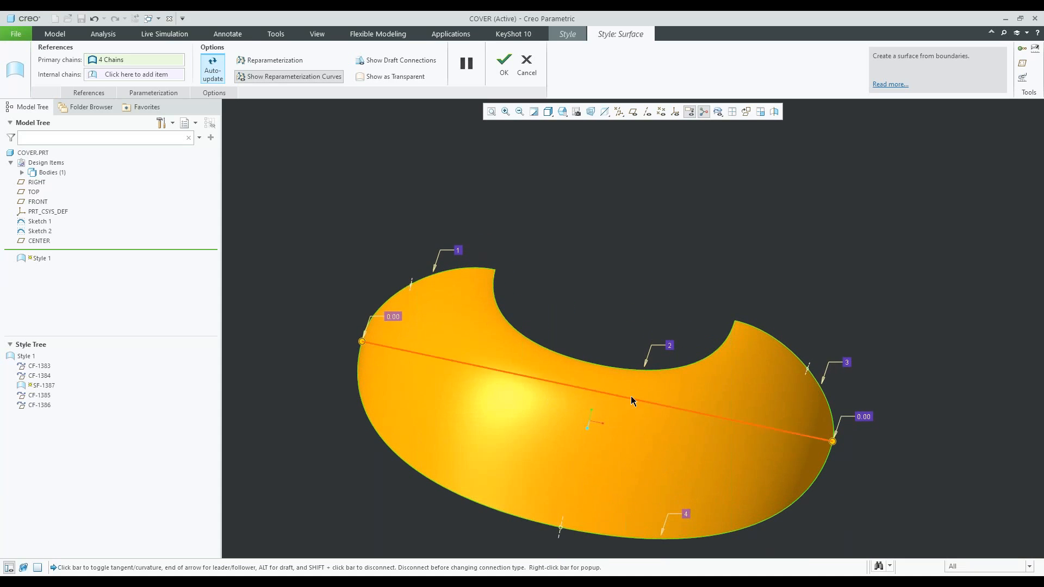
Turn on the datum plane display and set the surface's connection along the left side curve to Normal
scroll(415, 288, down, 3)
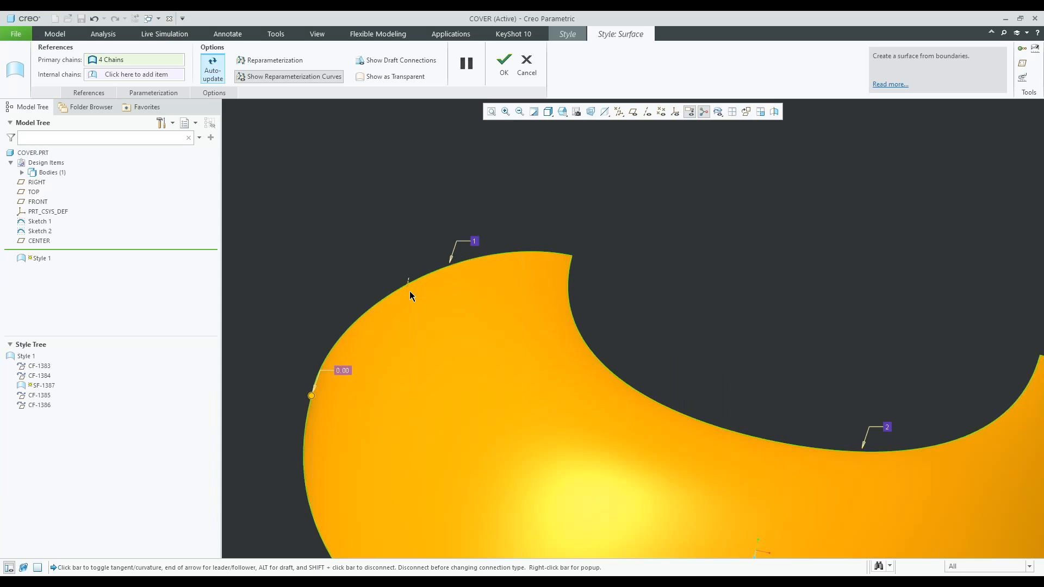
scroll(409, 296, up, 2)
middle_drag(457, 312, 429, 299)
scroll(427, 302, down, 1)
click(633, 112)
scroll(536, 313, up, 2)
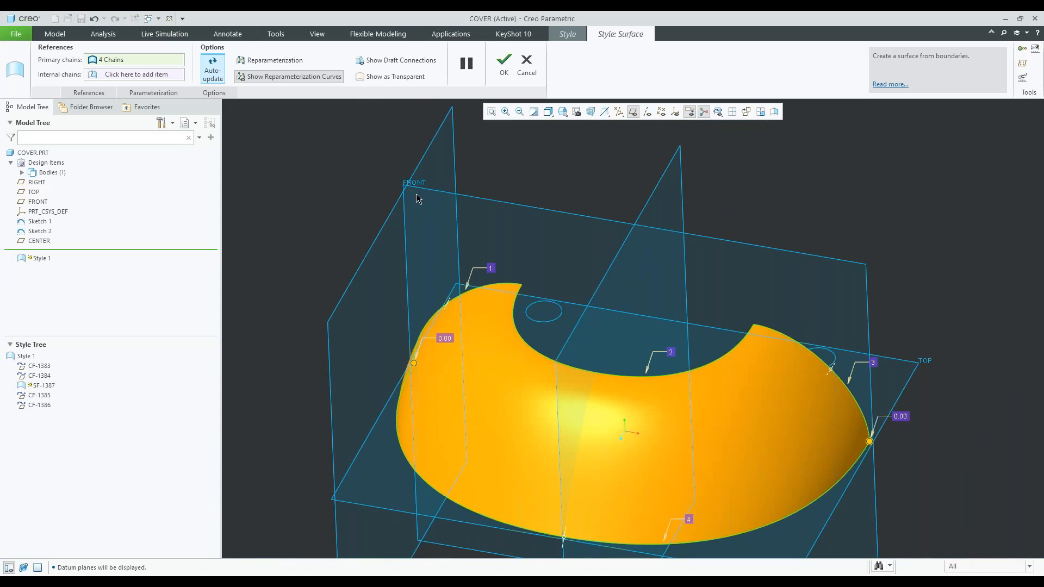
scroll(439, 309, down, 5)
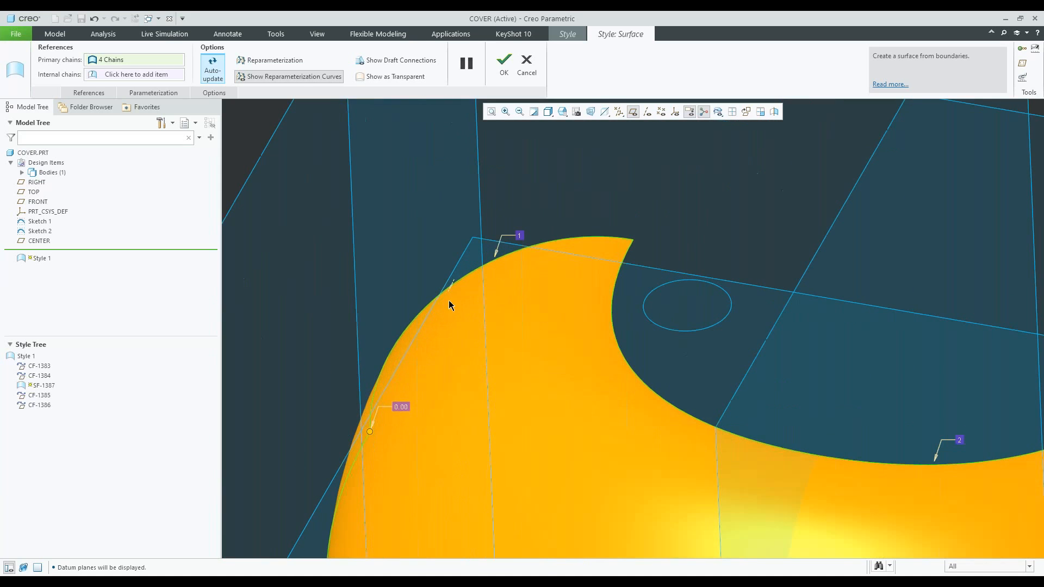
scroll(448, 294, down, 1)
middle_drag(446, 294, 466, 309)
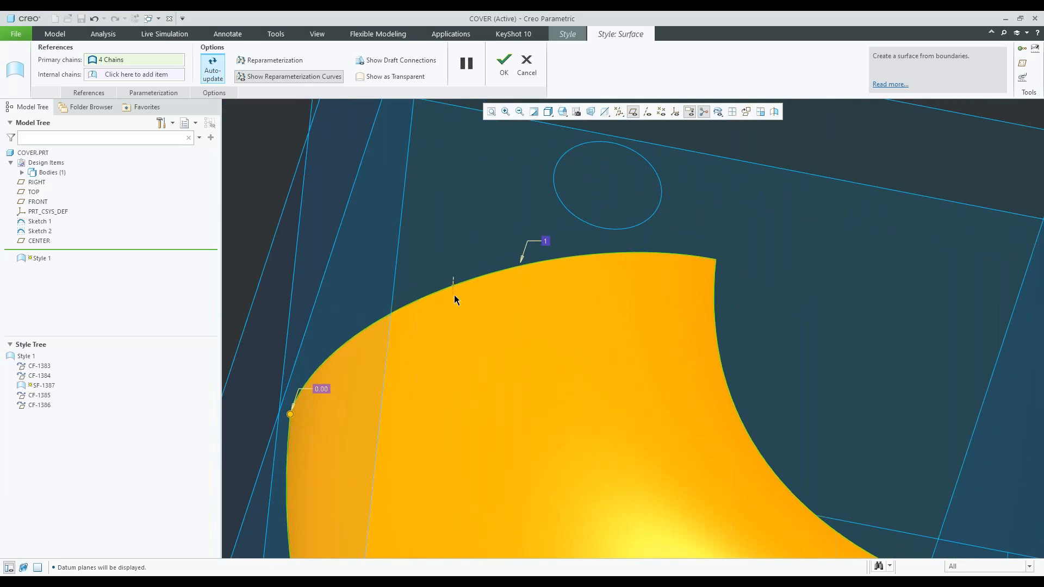
right_click(455, 294)
click(474, 313)
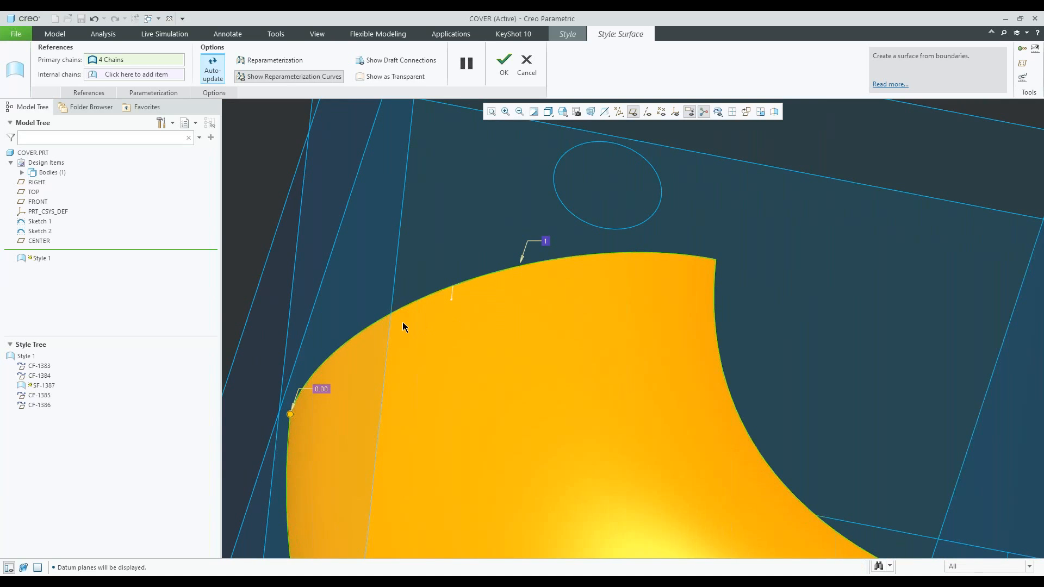
Set the surface's connection along the right side curve to Normal and accept the surface
scroll(403, 326, up, 4)
scroll(403, 323, up, 4)
middle_drag(700, 363, 662, 368)
scroll(662, 368, down, 4)
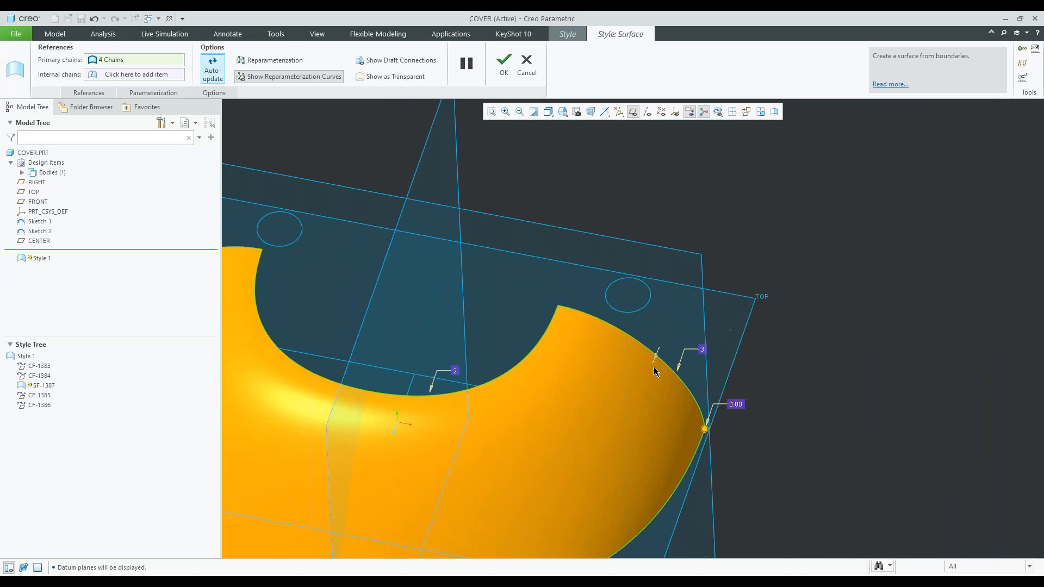
right_click(654, 365)
click(677, 380)
scroll(653, 375, up, 2)
scroll(587, 244, up, 3)
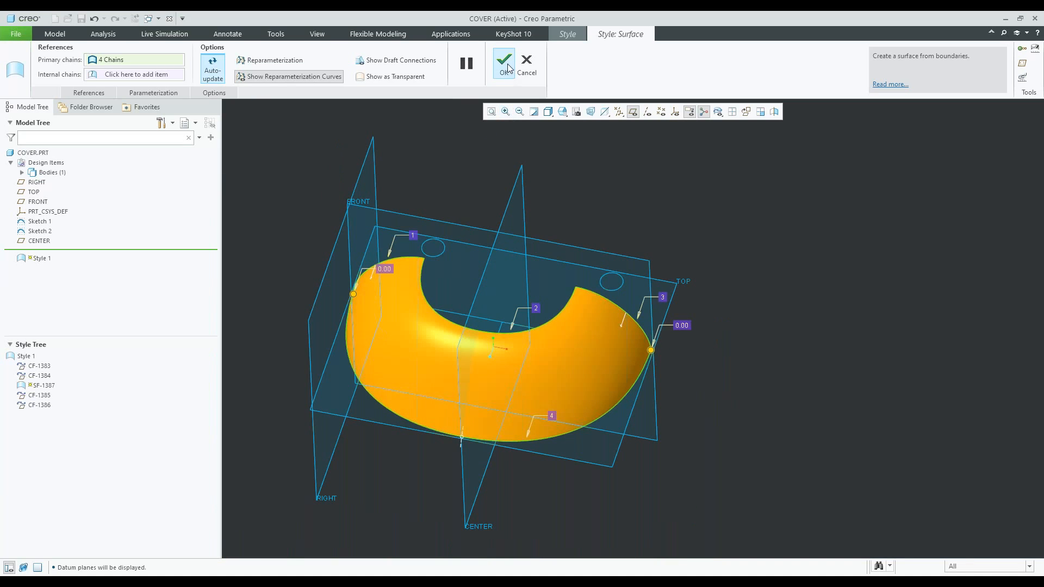
click(505, 64)
Preview the surface mirrored about the FRONT plane and switch the mirrored display off again
middle_drag(551, 280, 524, 280)
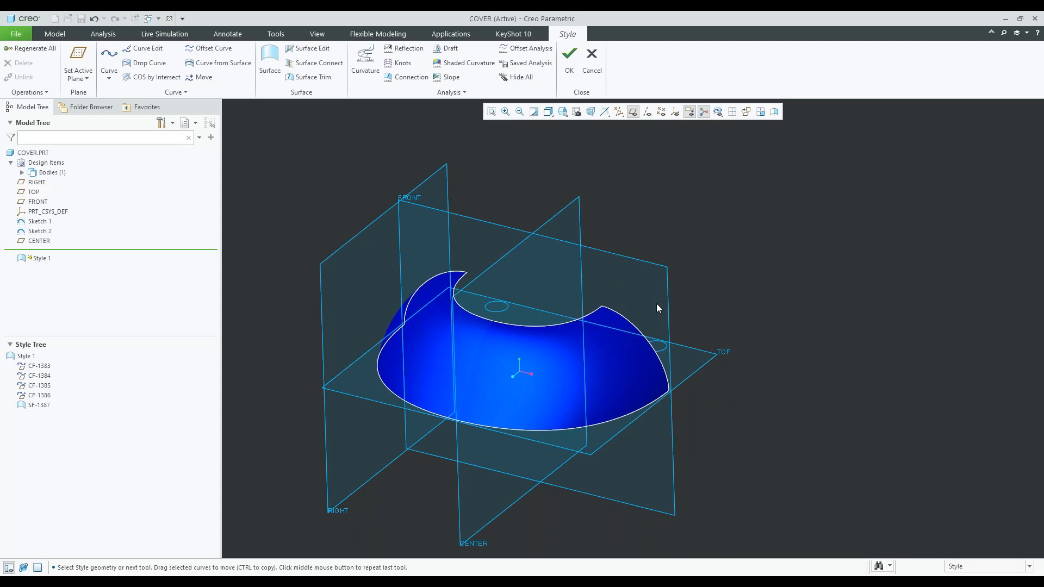
mouse_move(535, 308)
middle_down()
mouse_move(524, 328)
mouse_move(527, 319)
middle_up()
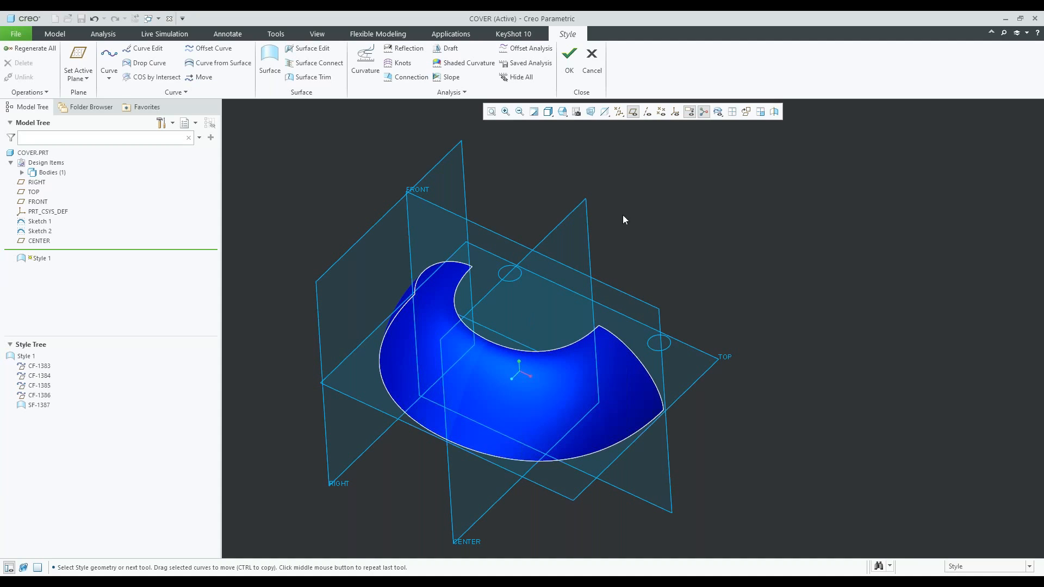
click(775, 112)
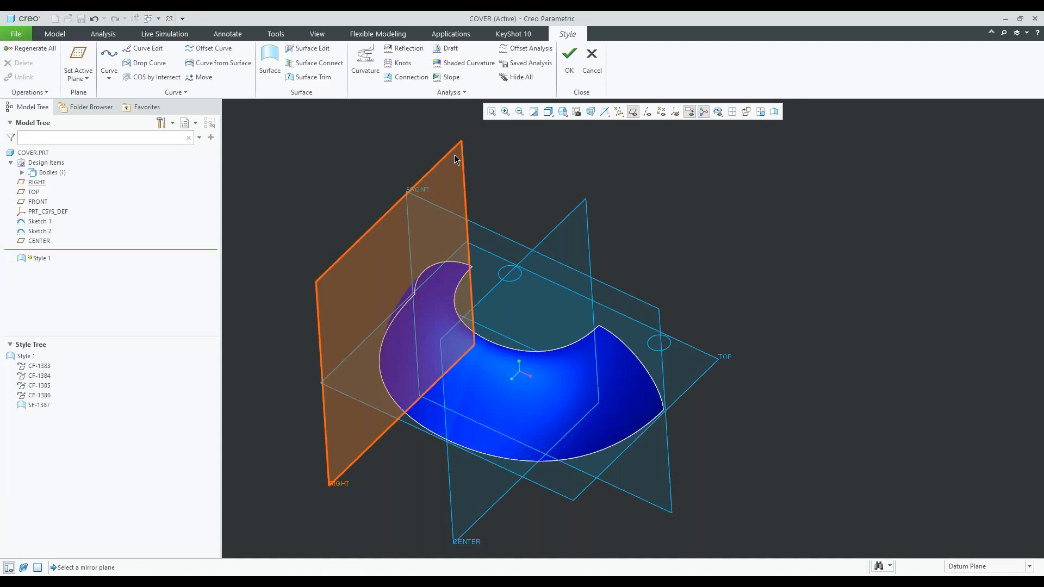
click(538, 251)
middle_drag(538, 250, 511, 226)
scroll(505, 279, down, 5)
scroll(492, 262, up, 3)
mouse_move(492, 262)
middle_down()
mouse_move(498, 280)
mouse_move(503, 264)
middle_up()
click(774, 112)
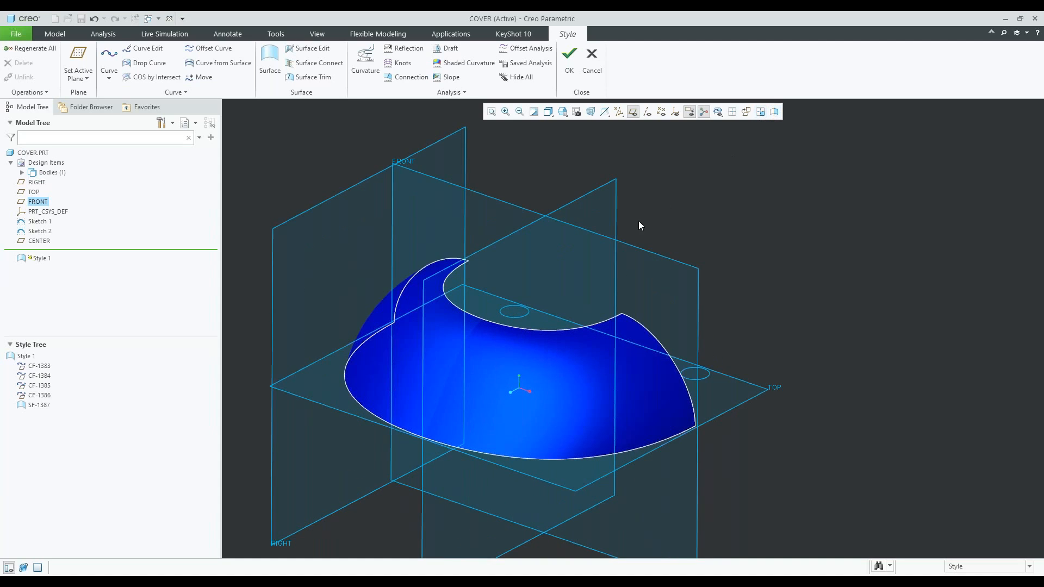
middle_drag(594, 224, 594, 207)
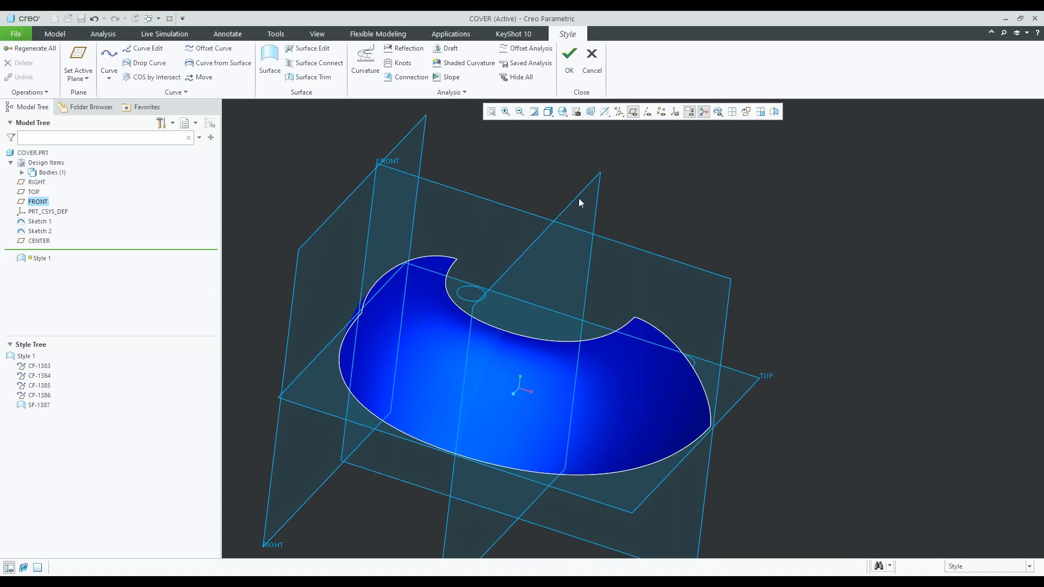
Accept the Style feature and turn off the display of the datum planes
click(569, 67)
click(651, 250)
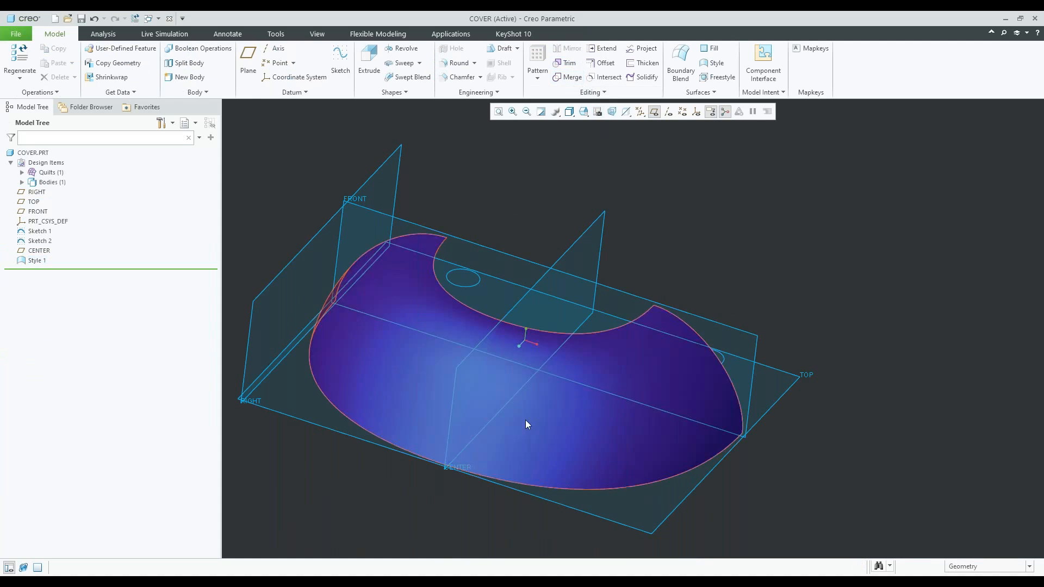
scroll(525, 420, up, 1)
click(654, 112)
middle_drag(549, 251, 568, 272)
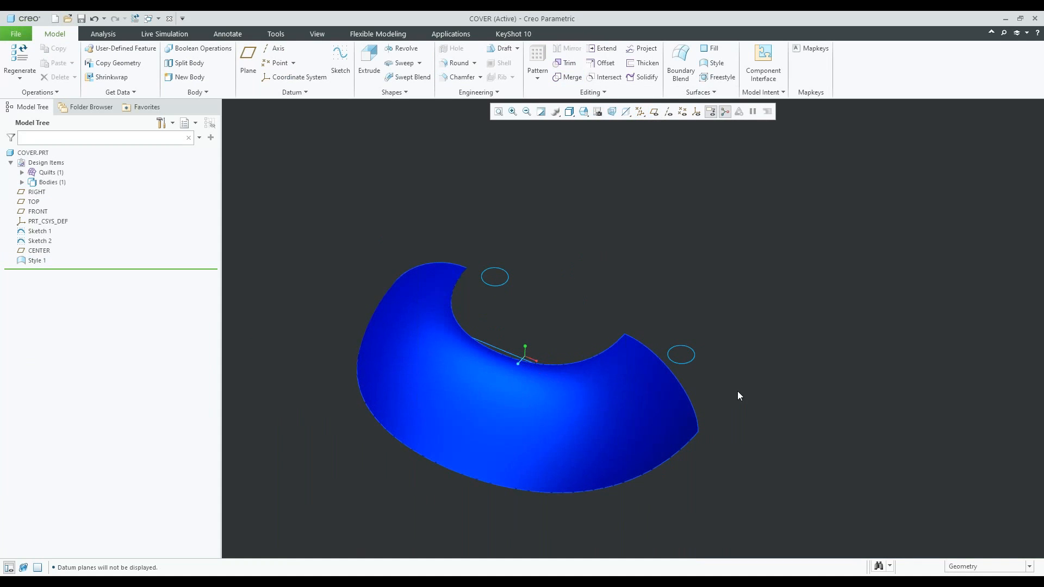
Restrict selection to quilts and mirror the Style quilt about the FRONT plane
click(993, 569)
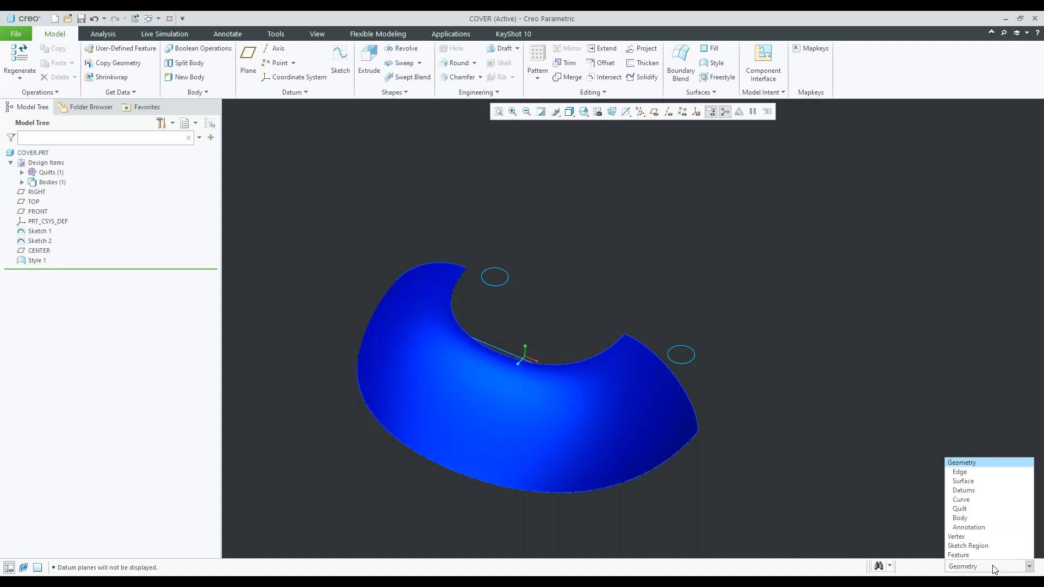
click(960, 509)
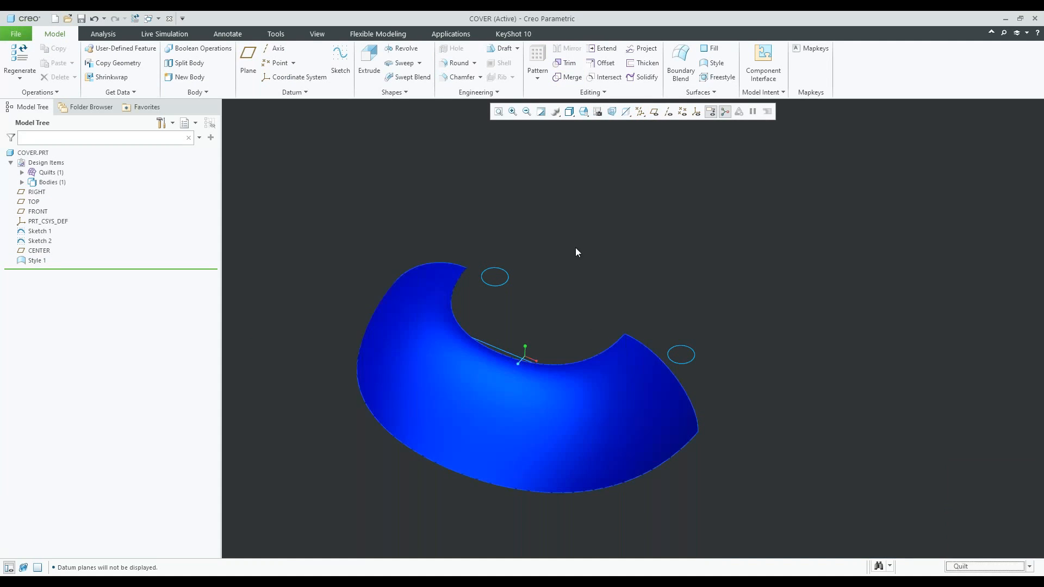
click(606, 374)
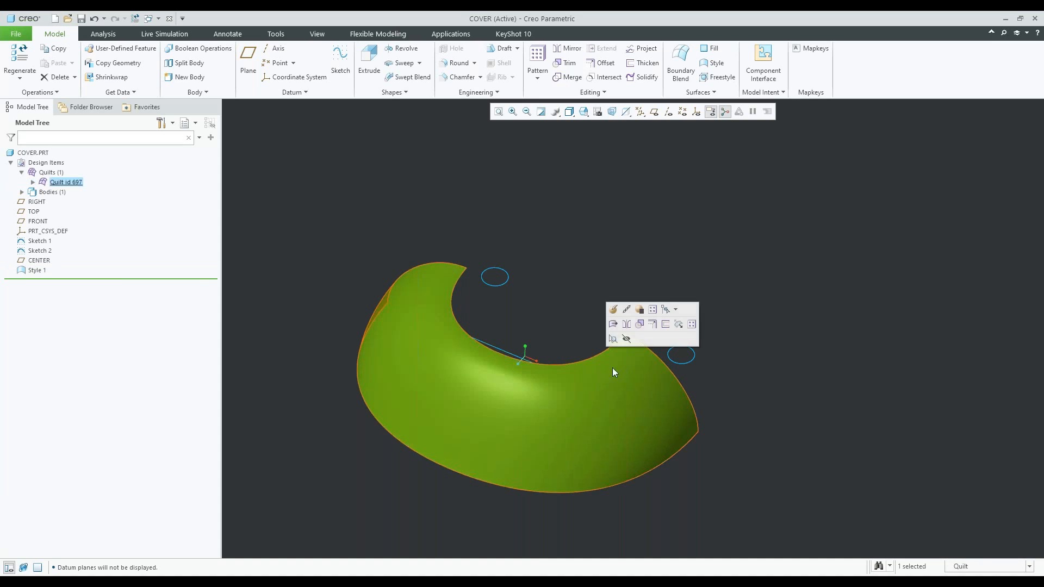
click(627, 325)
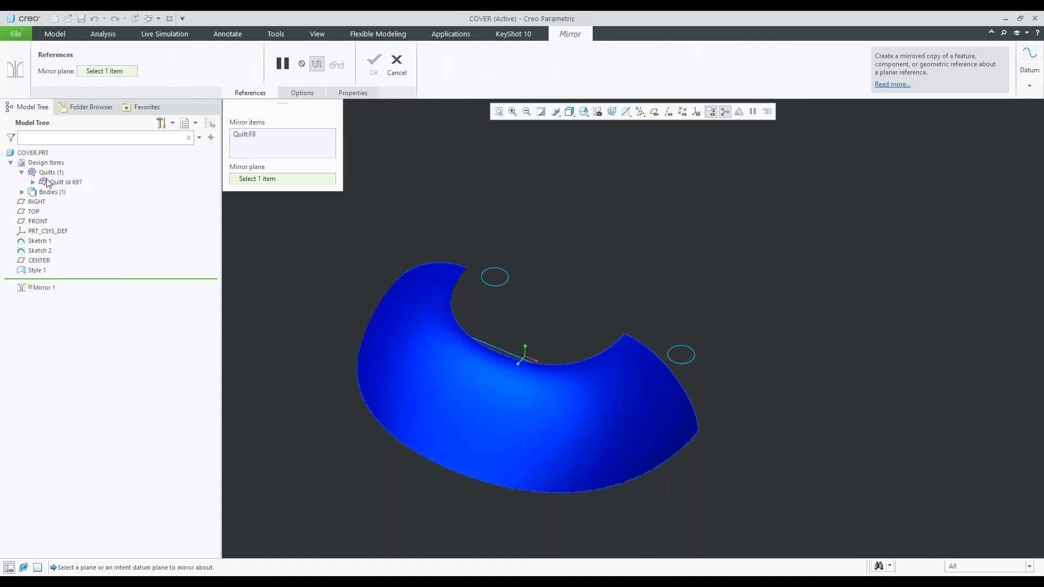
click(43, 220)
middle_drag(602, 330, 572, 311)
click(375, 67)
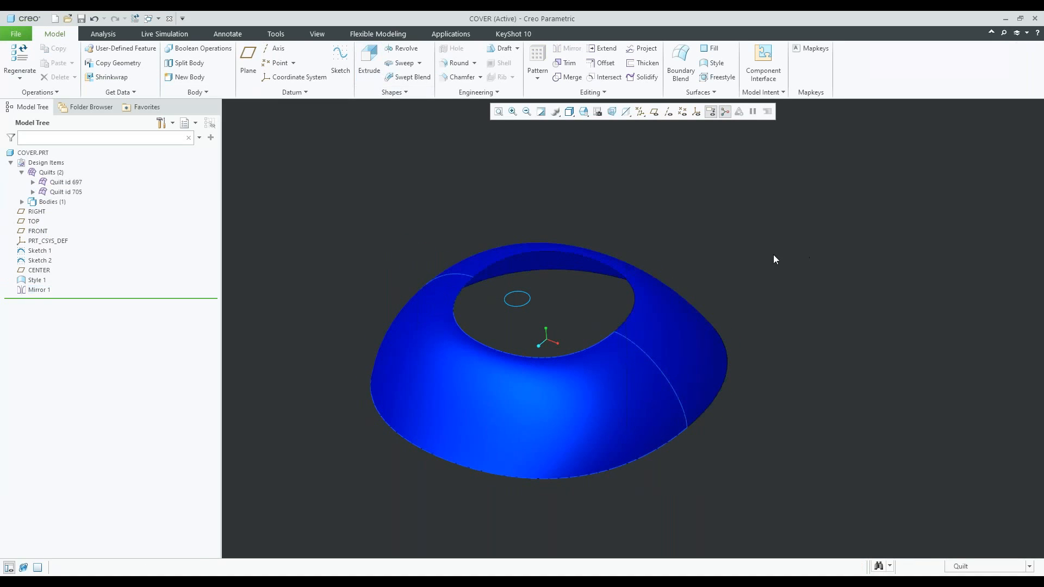
Merge the original quilt and its mirrored copy into one quilt using the Join option
middle_drag(642, 346, 631, 367)
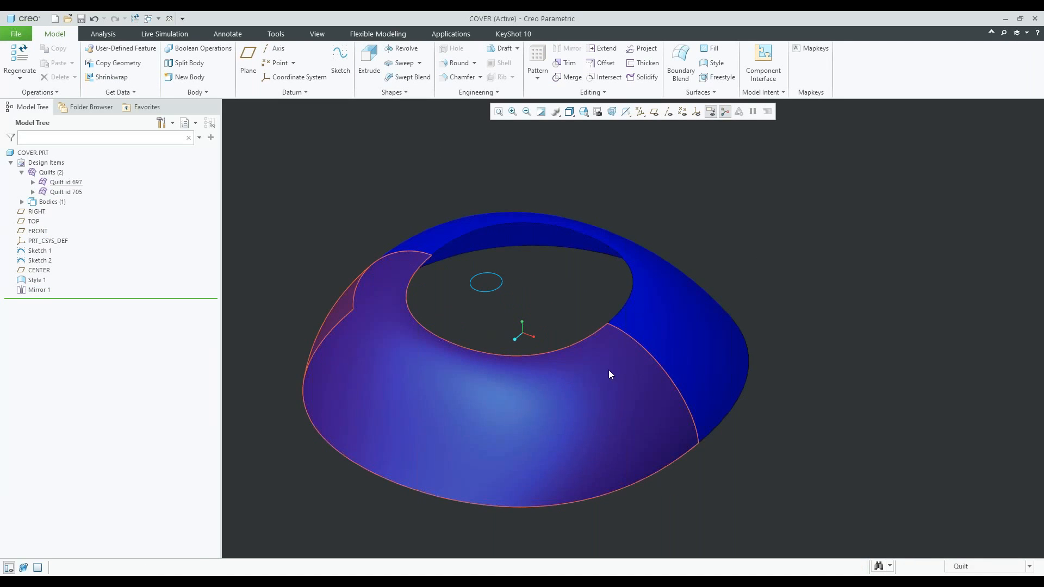
click(609, 374)
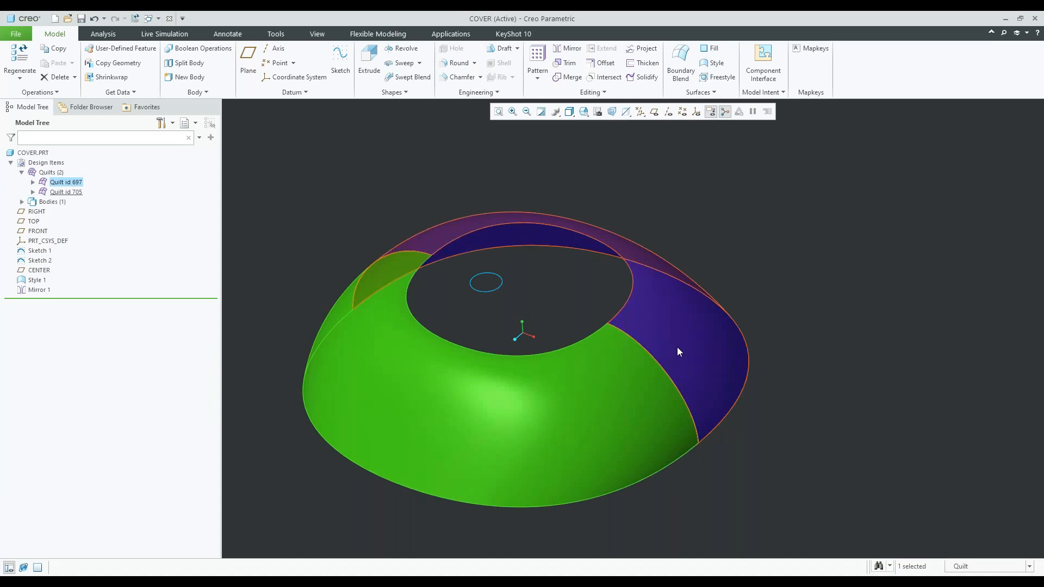
ctrl+click(677, 347)
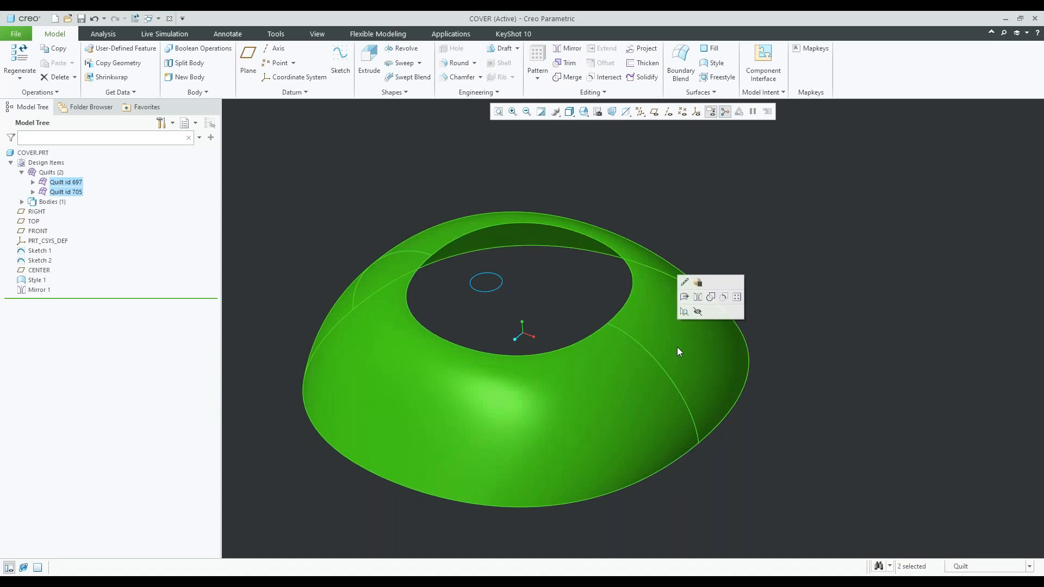
click(711, 298)
click(301, 93)
click(293, 133)
click(377, 71)
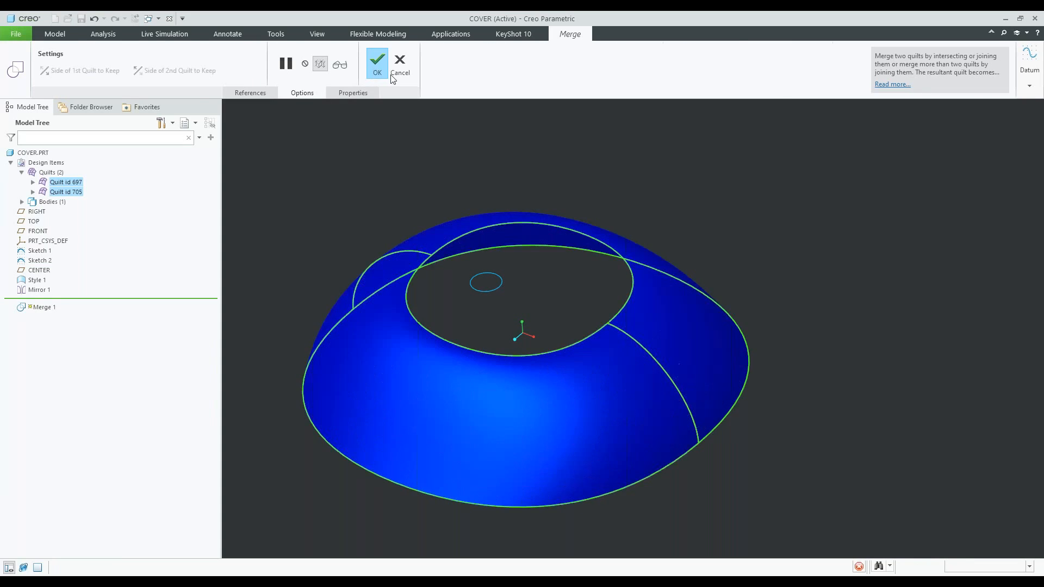
Thicken the merged quilt into a solid with a thickness of 1
click(689, 334)
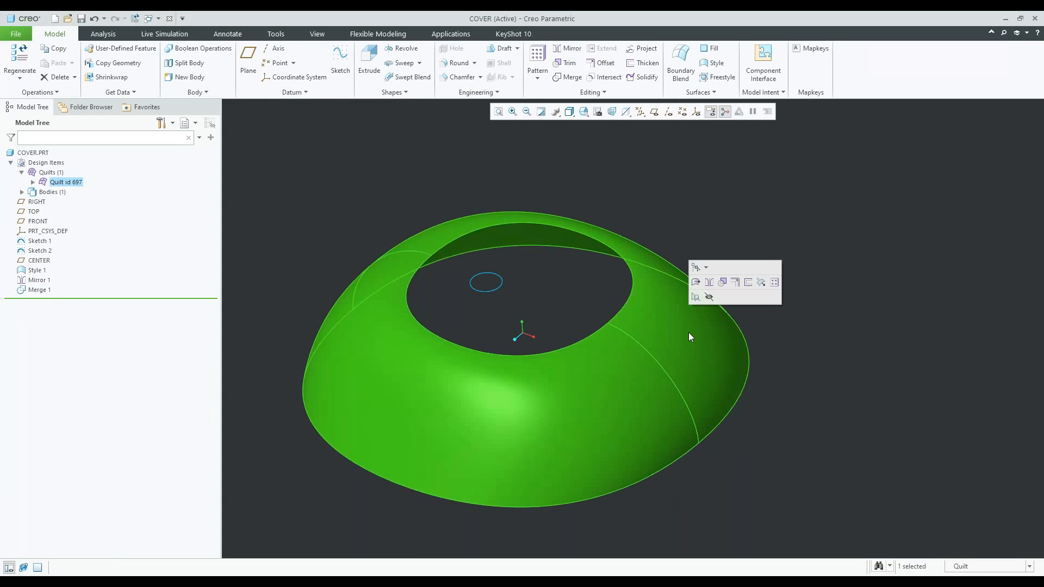
click(735, 282)
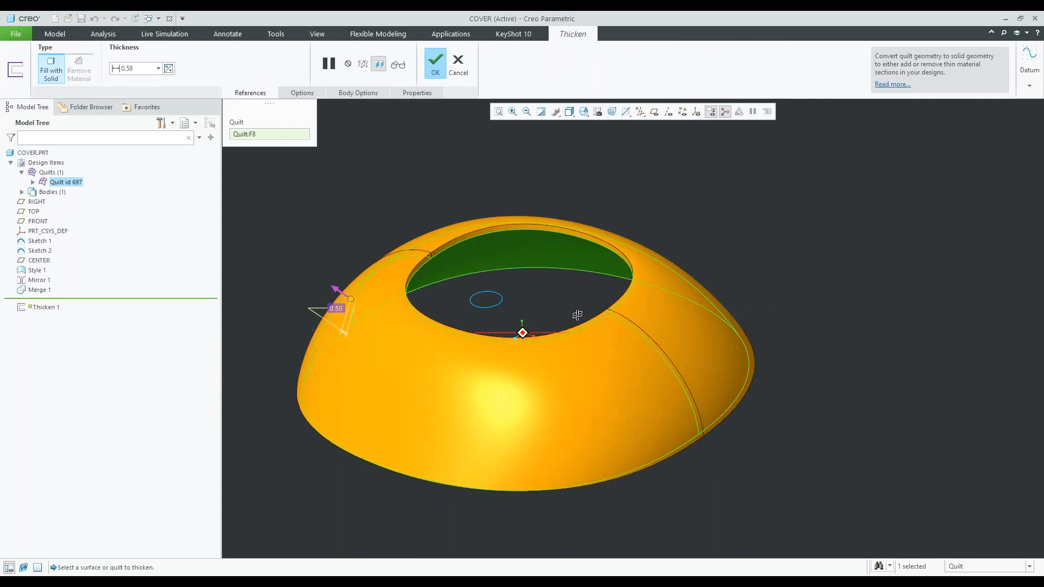
middle_drag(577, 315, 576, 294)
text(1)
key(Return)
mouse_move(479, 309)
middle_down()
mouse_move(529, 299)
mouse_move(527, 284)
mouse_move(520, 311)
middle_up()
middle_click(526, 276)
Redefine the Thicken feature to use Controlled fit with PRT_CSYS_DEF, disallowing translation in Y, and accept it
click(49, 280)
click(70, 238)
middle_drag(403, 399, 591, 291)
middle_drag(783, 387, 781, 300)
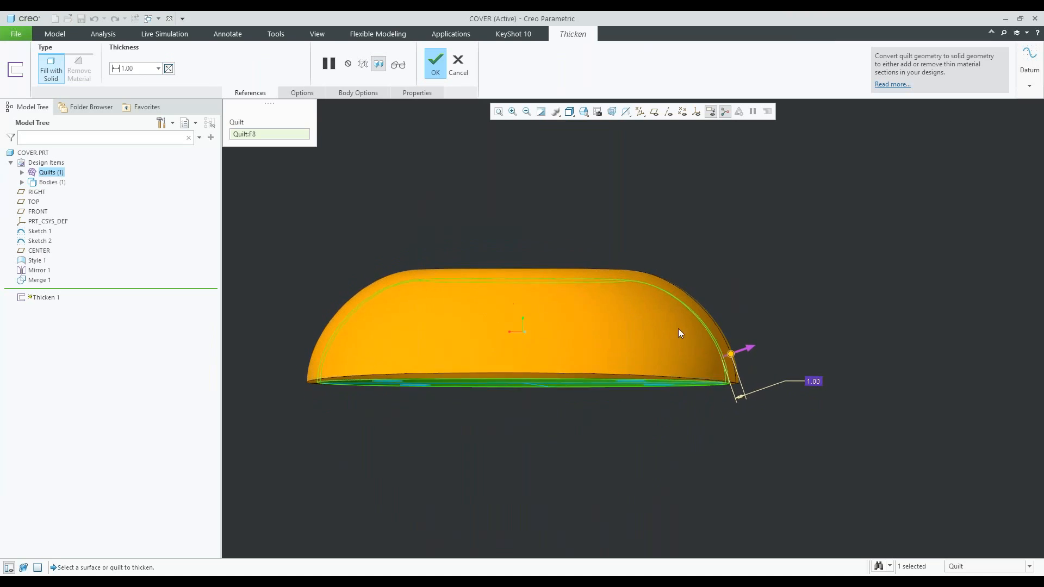
scroll(277, 376, down, 2)
scroll(400, 392, down, 5)
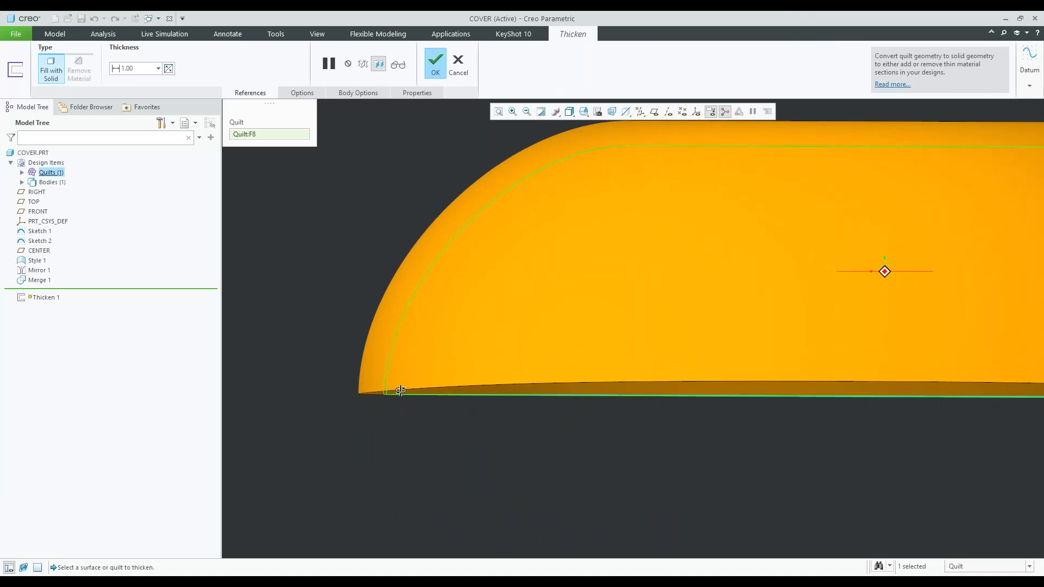
scroll(382, 398, up, 3)
middle_drag(382, 399, 351, 440)
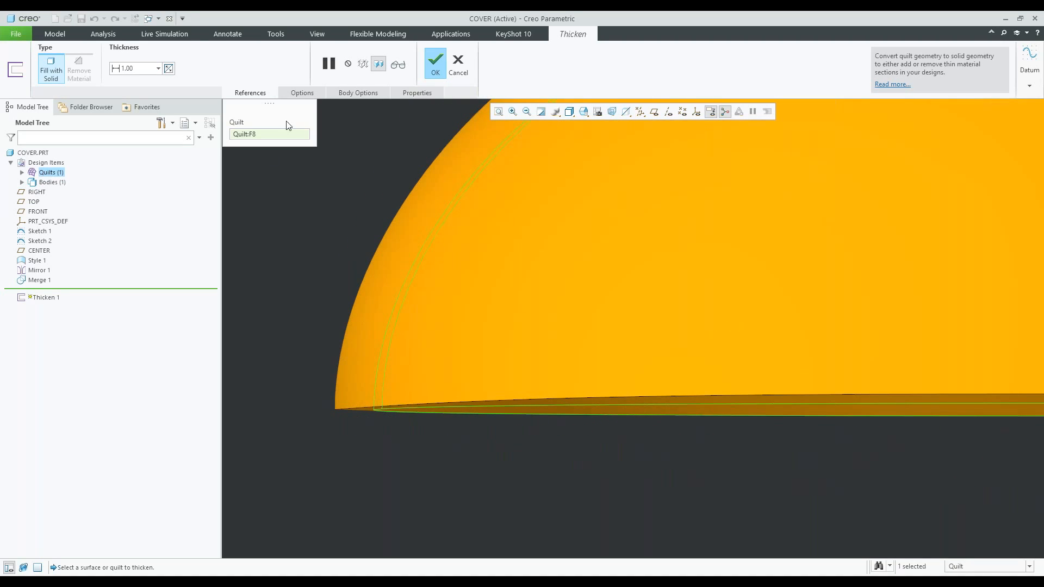
click(302, 93)
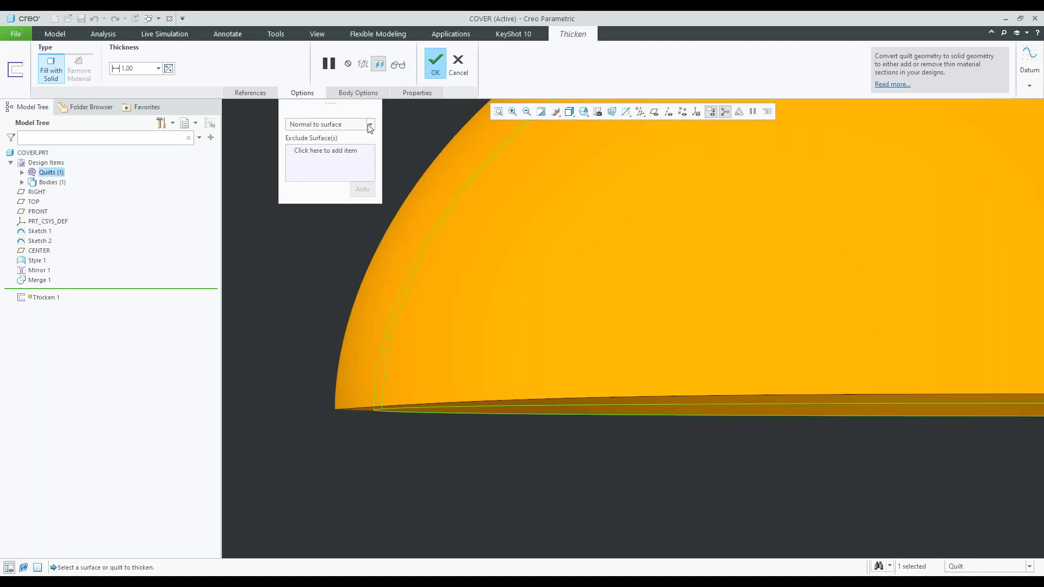
click(372, 124)
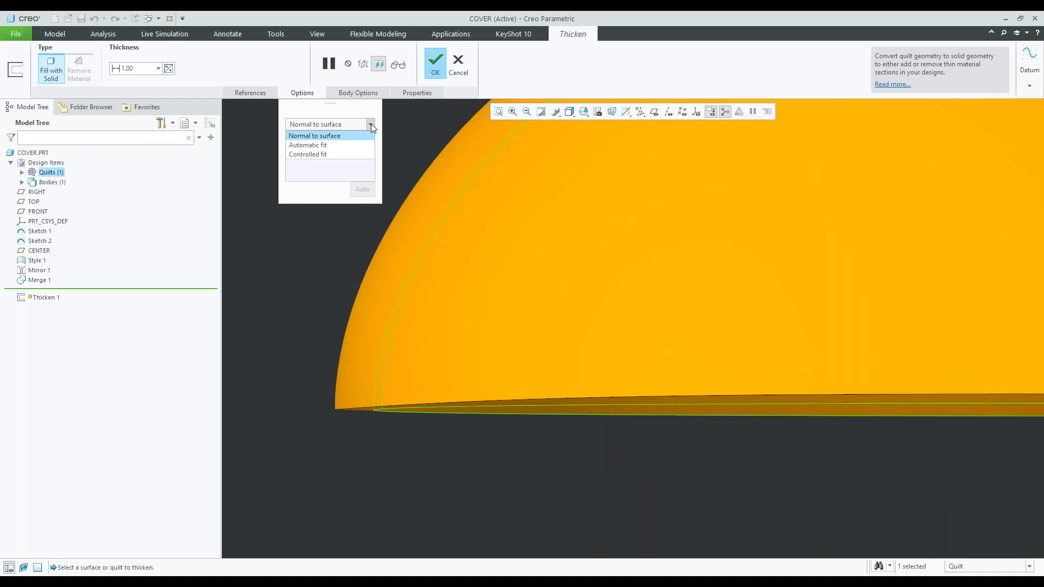
click(331, 152)
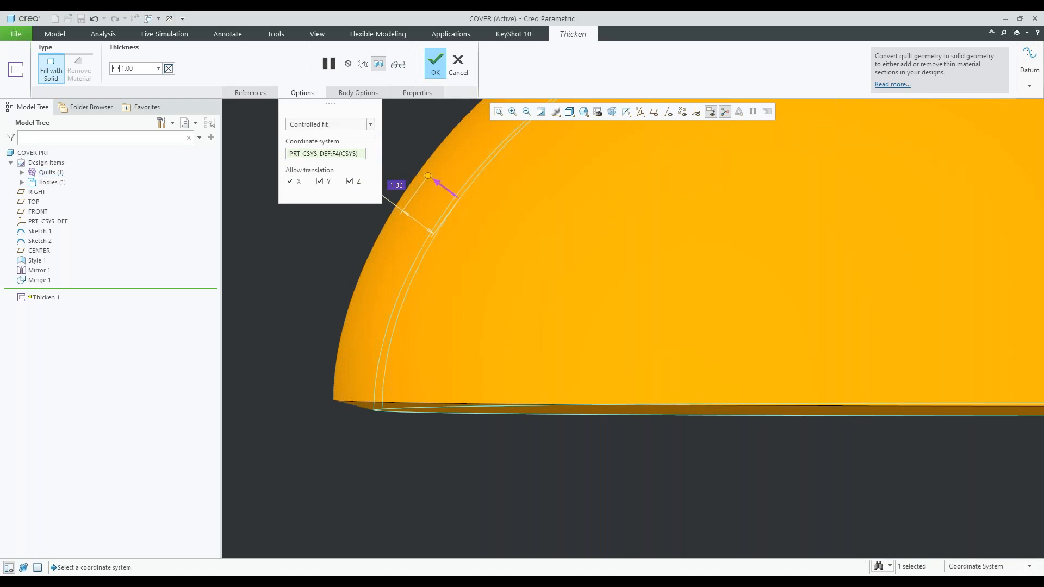
click(319, 182)
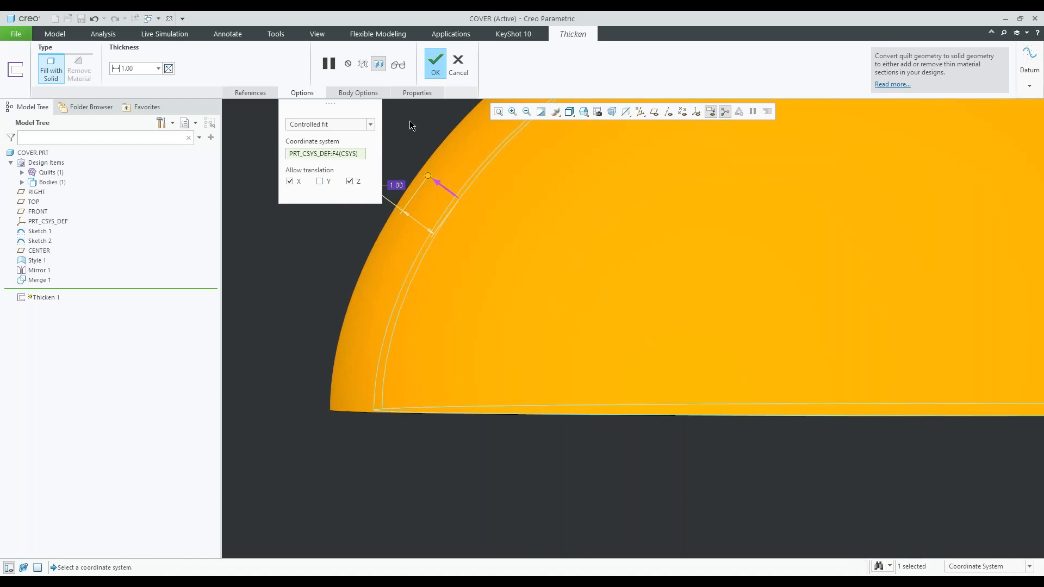
click(437, 74)
scroll(373, 479, up, 10)
middle_drag(558, 381, 547, 403)
click(596, 471)
Extrude Sketch 2 as a material-removing cut with Through All depth to make the four holes in the cover
scroll(464, 436, down, 1)
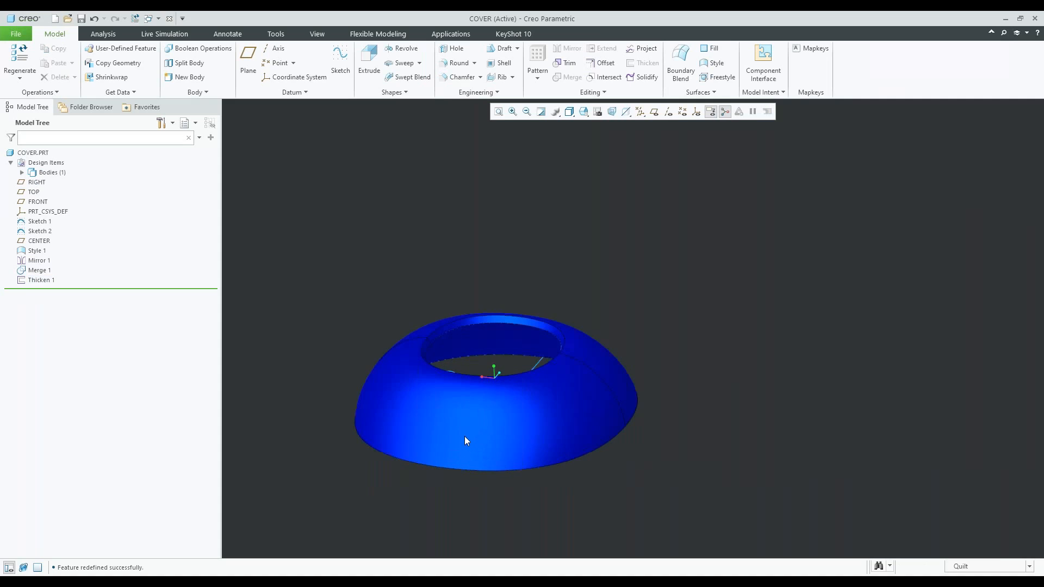
middle_drag(421, 323, 427, 348)
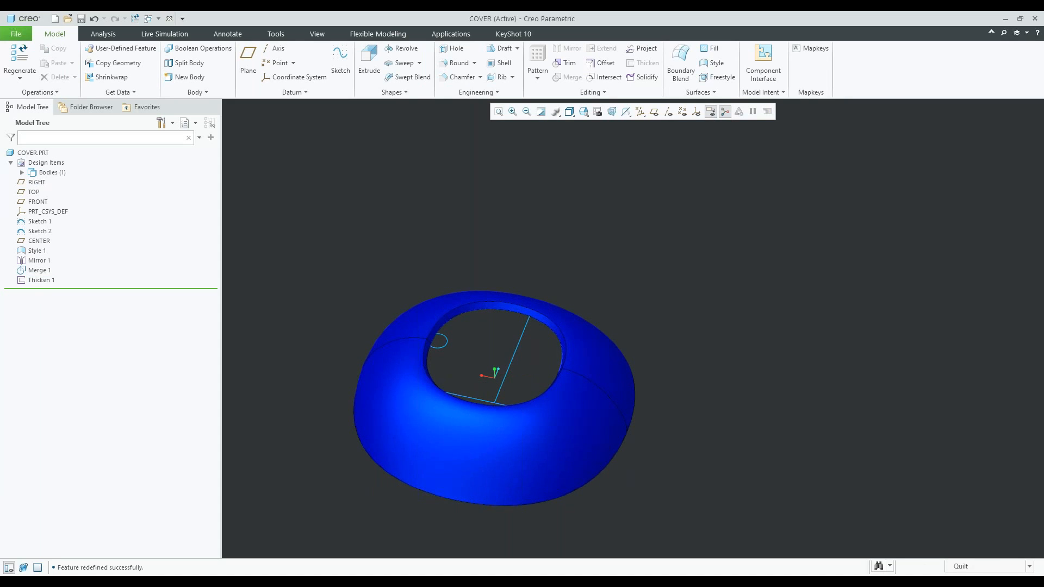
click(41, 231)
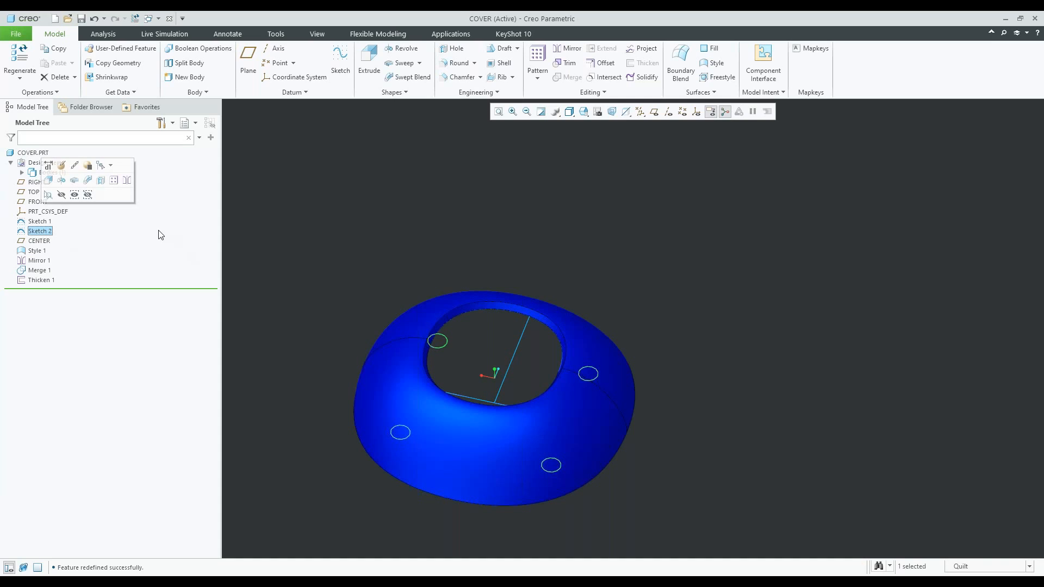
click(48, 182)
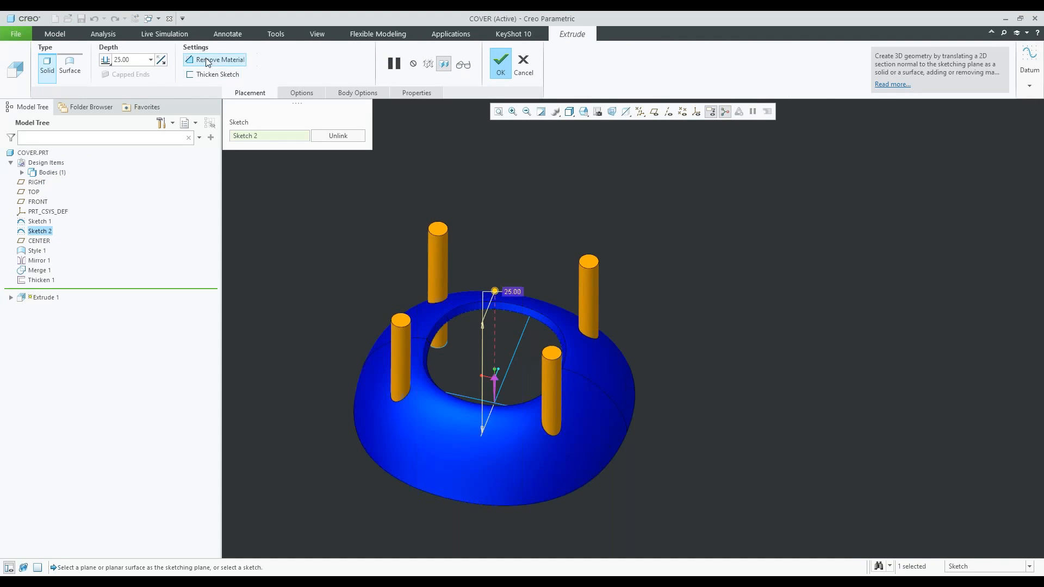
click(205, 57)
right_click(344, 296)
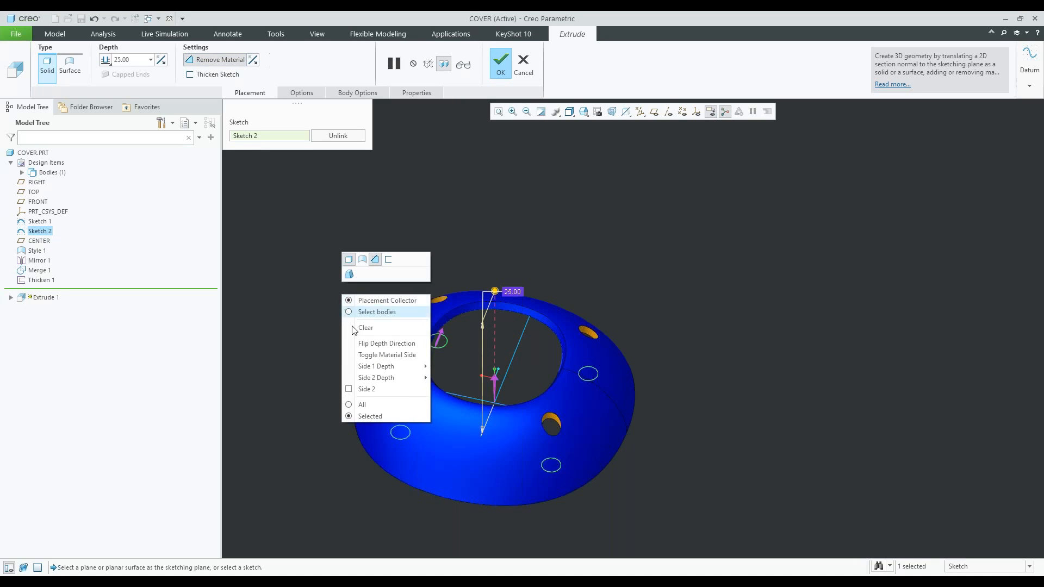
mouse_move(380, 366)
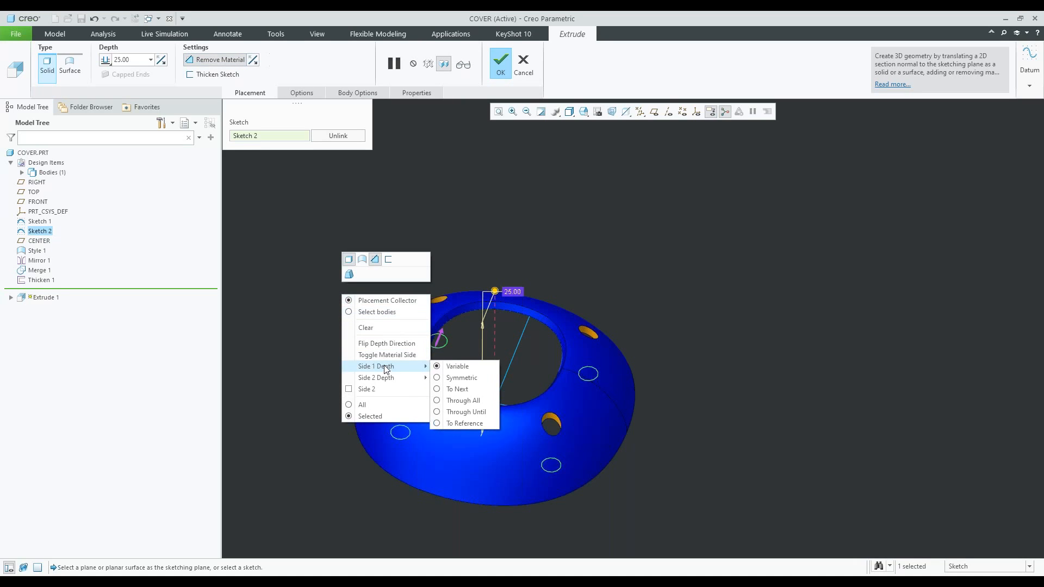
click(468, 401)
middle_click(751, 310)
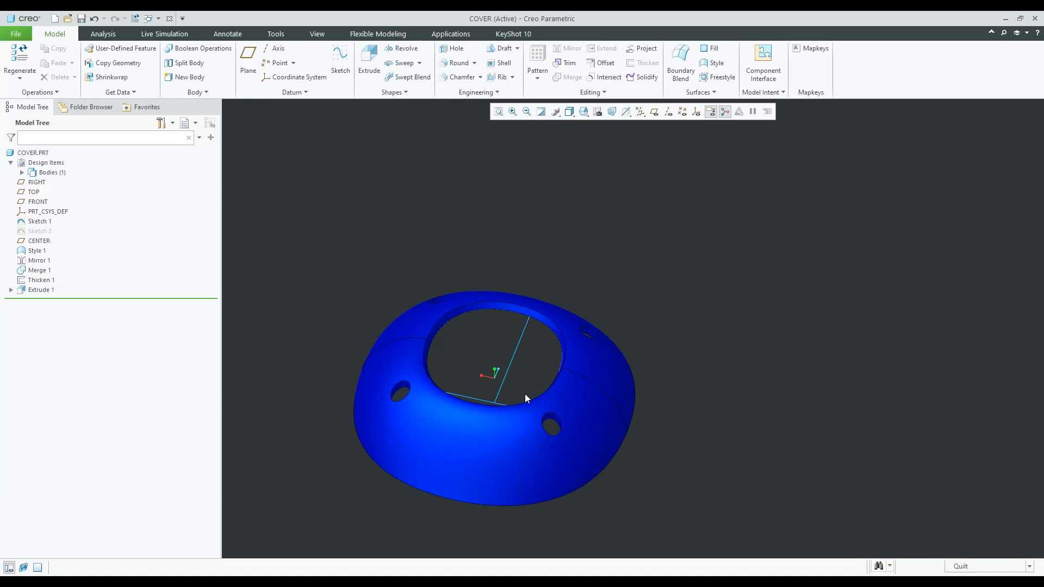
Start an Auto Round on the convex and concave edges of Body 1 with a convex radius of 0.5
scroll(514, 307, up, 1)
scroll(492, 389, down, 3)
scroll(520, 338, up, 3)
scroll(489, 392, down, 1)
scroll(487, 409, down, 1)
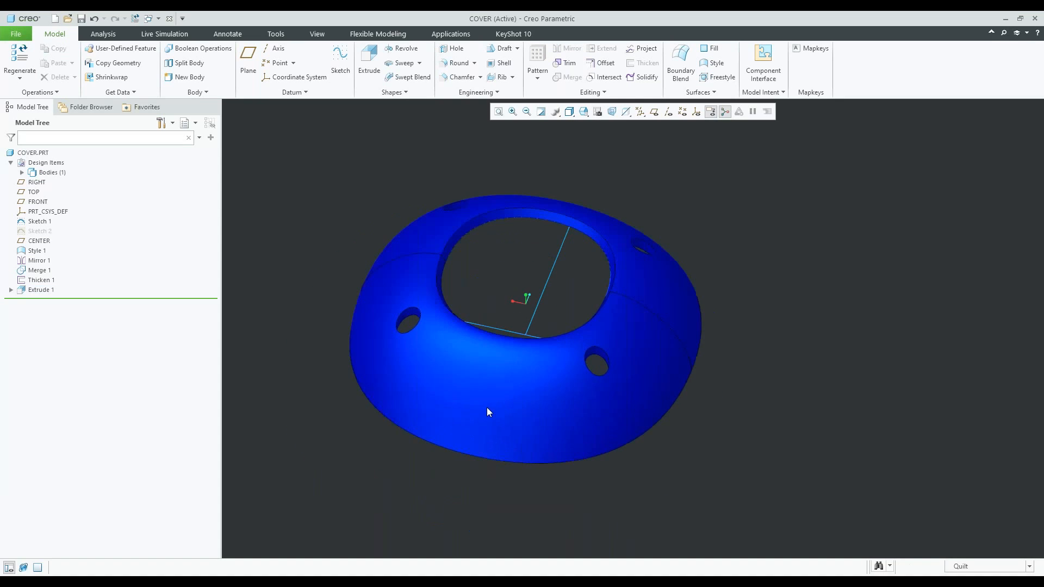
click(475, 63)
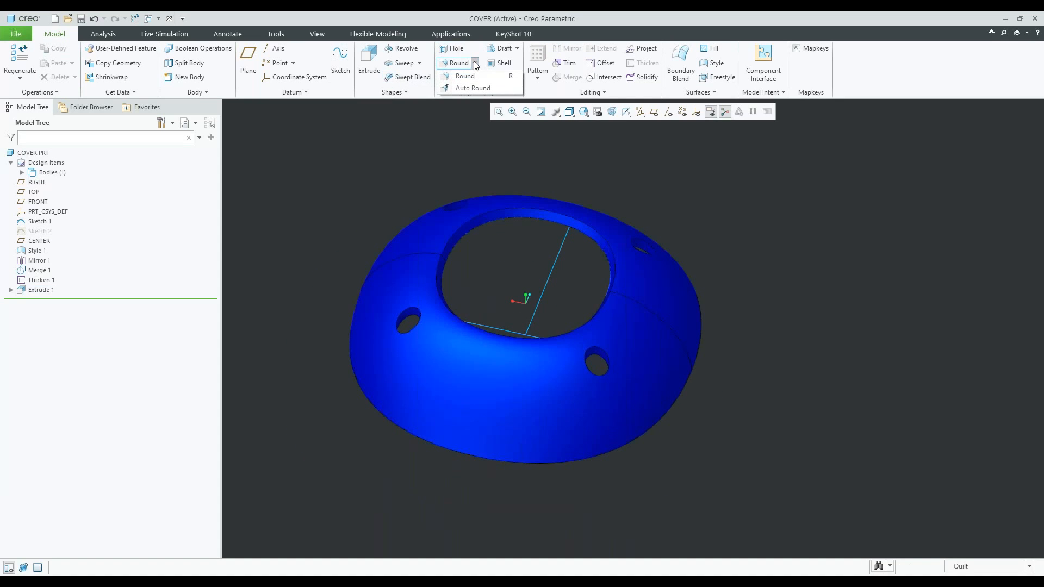
click(473, 88)
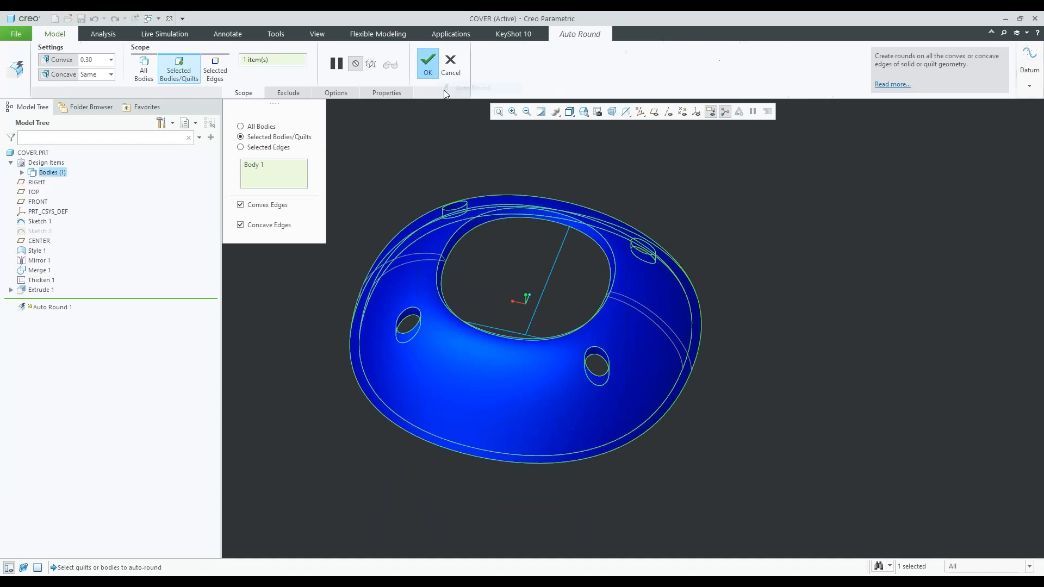
click(95, 58)
key(BackSpace)
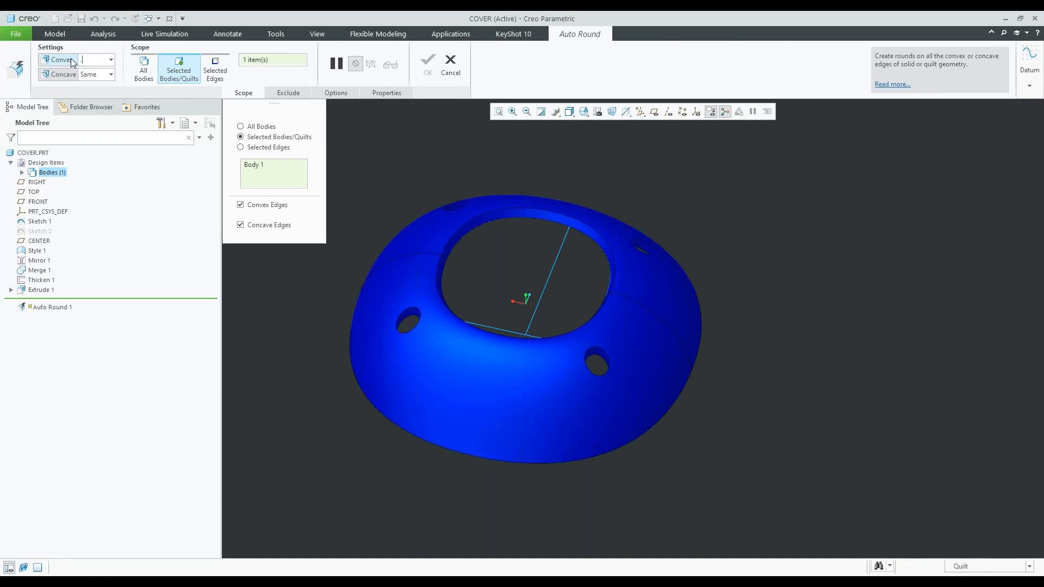
text(.5)
key(Return)
Set the Auto Round's convex radius to 0.3 and complete the feature
click(78, 59)
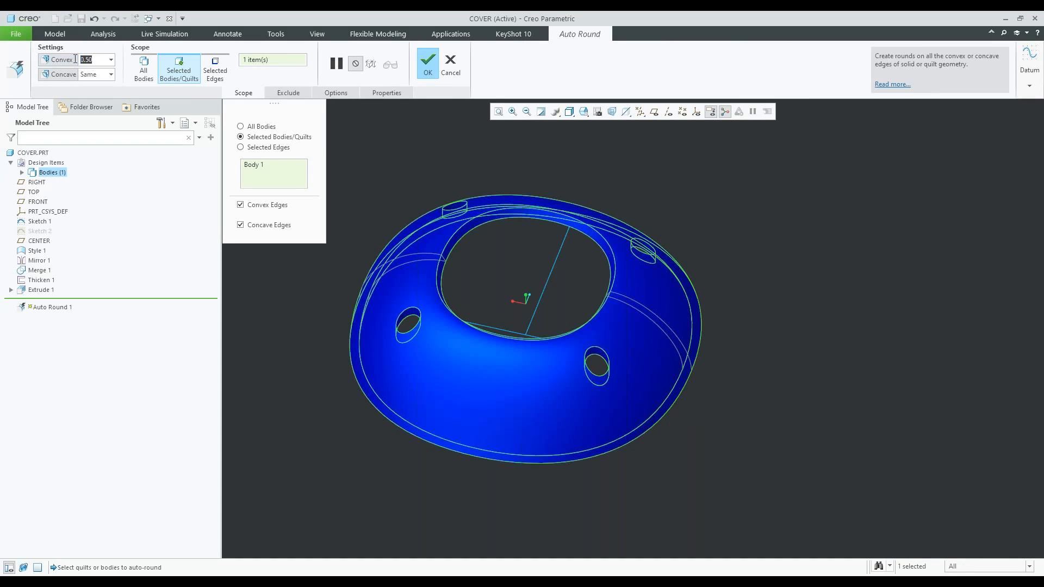
text(.3)
key(Return)
middle_click(805, 300)
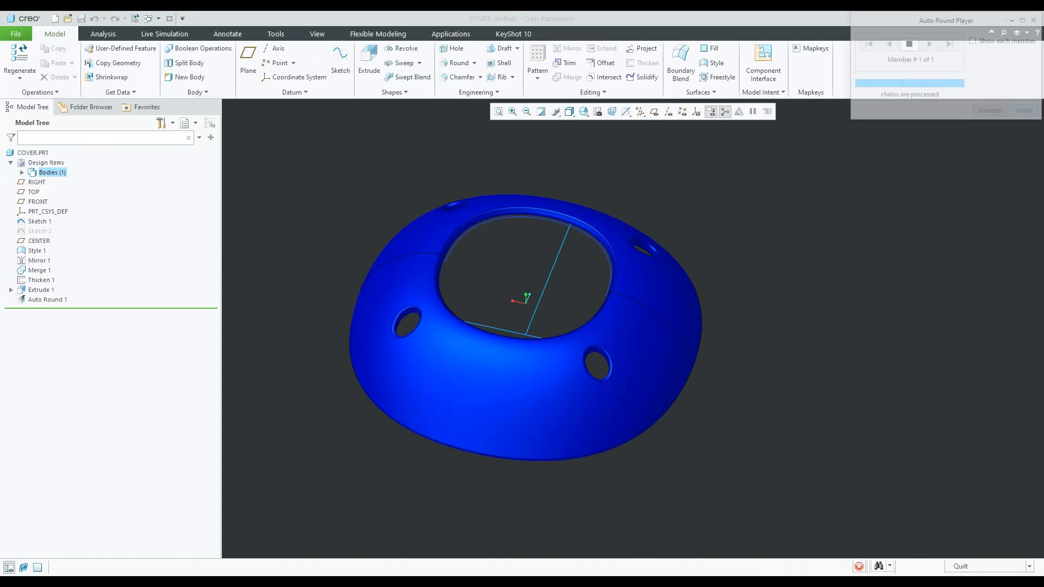
Edit the dimensions of Sketch 1 and set the full length of its long line to 55
middle_drag(550, 437, 542, 404)
middle_drag(484, 305, 456, 275)
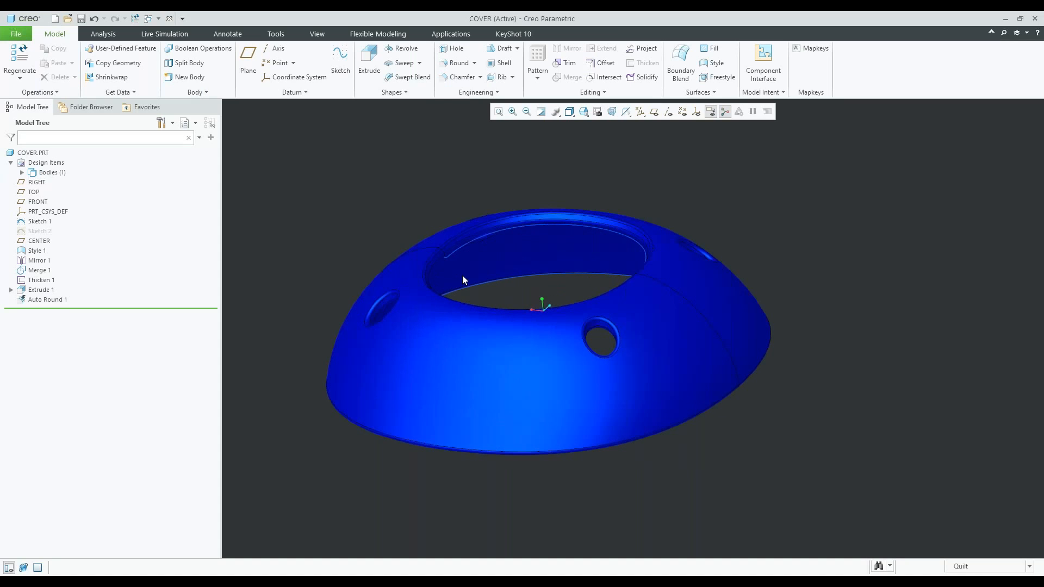
mouse_move(606, 401)
middle_down()
mouse_move(584, 341)
mouse_move(590, 381)
middle_up()
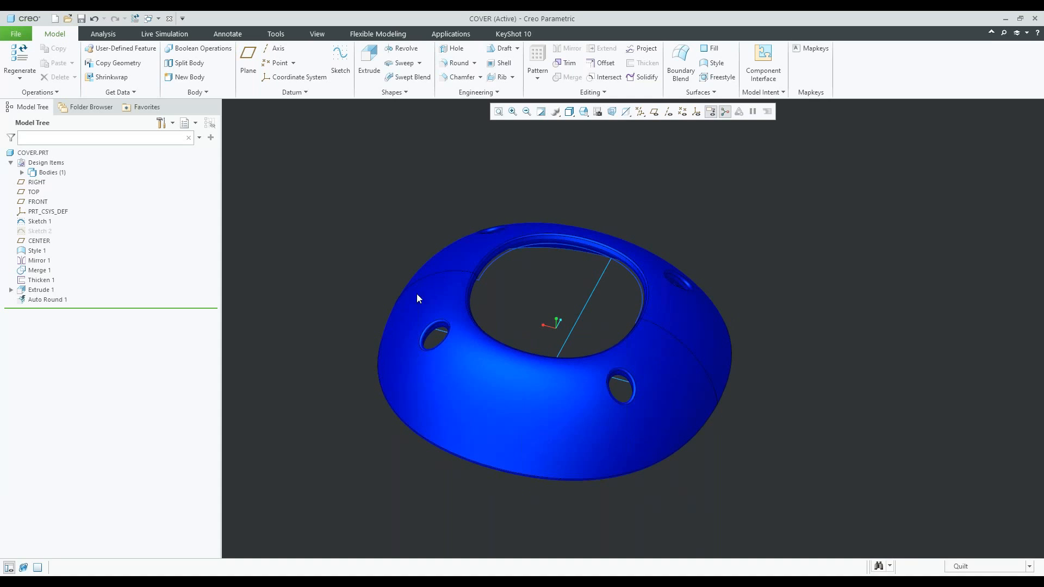
mouse_move(625, 342)
middle_down()
mouse_move(604, 366)
mouse_move(602, 413)
mouse_move(605, 334)
mouse_move(542, 354)
middle_up()
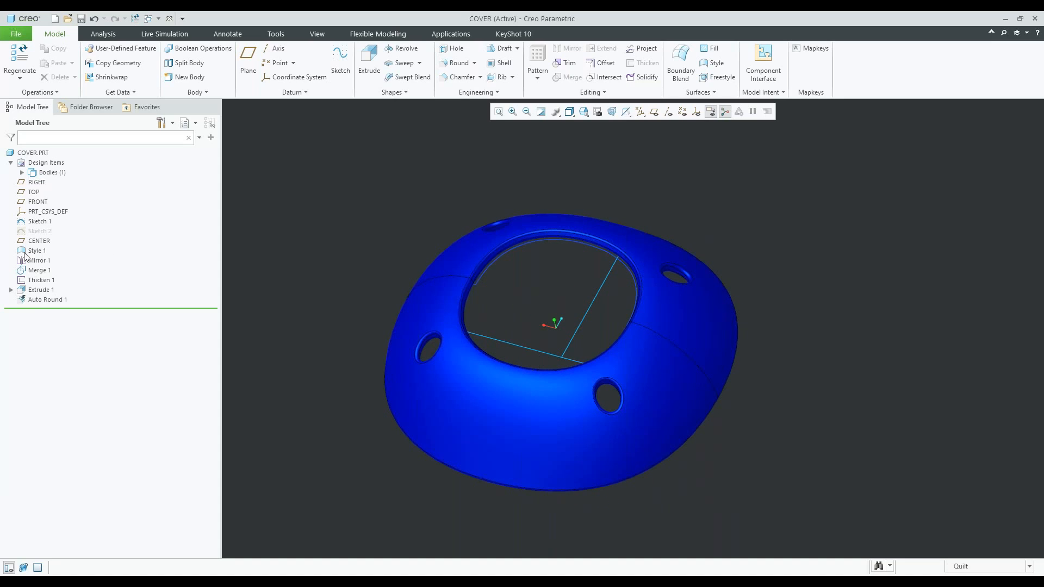
click(41, 223)
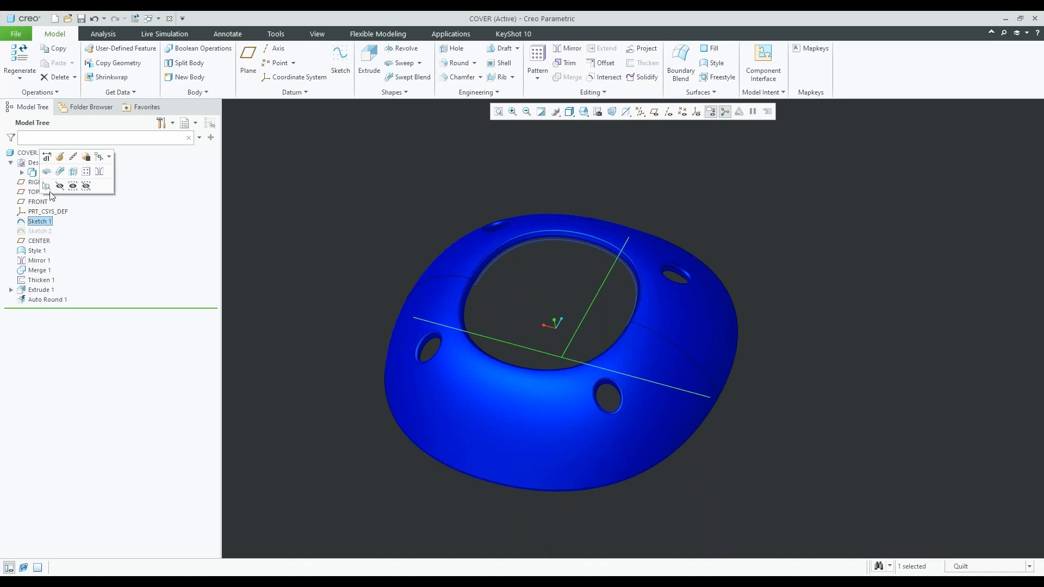
click(46, 157)
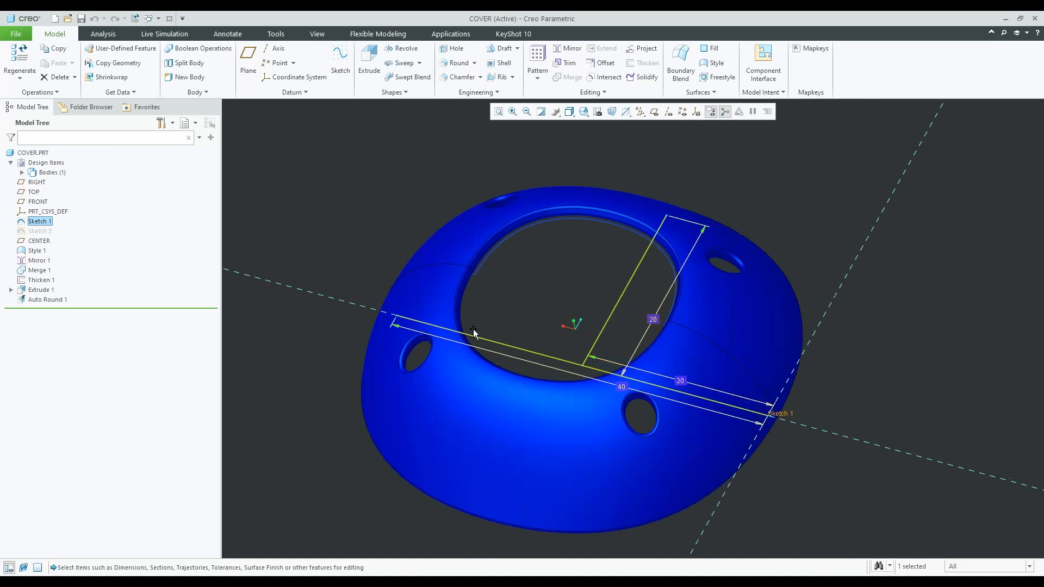
mouse_move(461, 343)
middle_down()
mouse_move(465, 298)
mouse_move(457, 343)
middle_up()
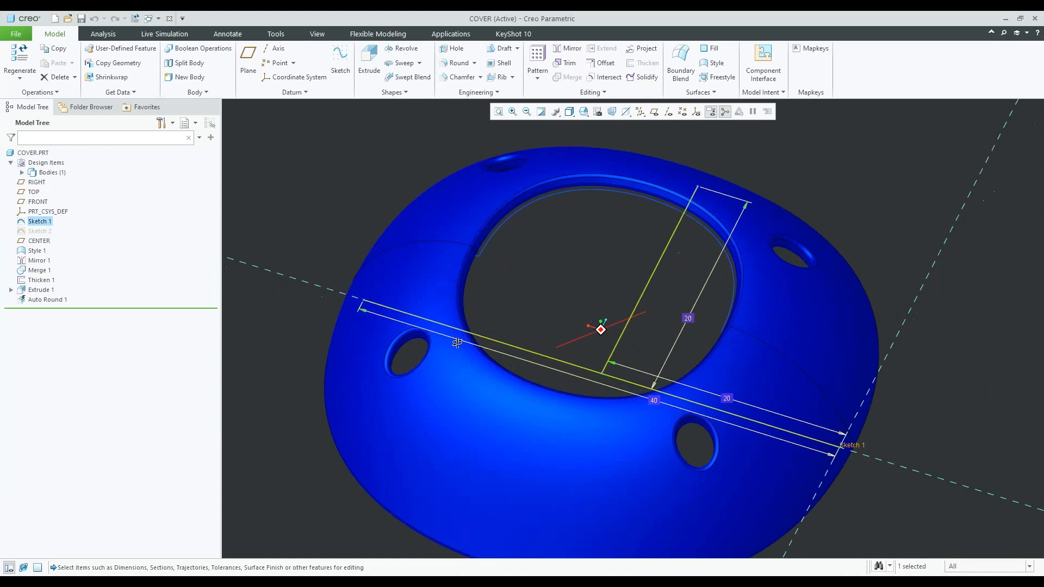
scroll(533, 336, down, 4)
middle_drag(554, 332, 611, 350)
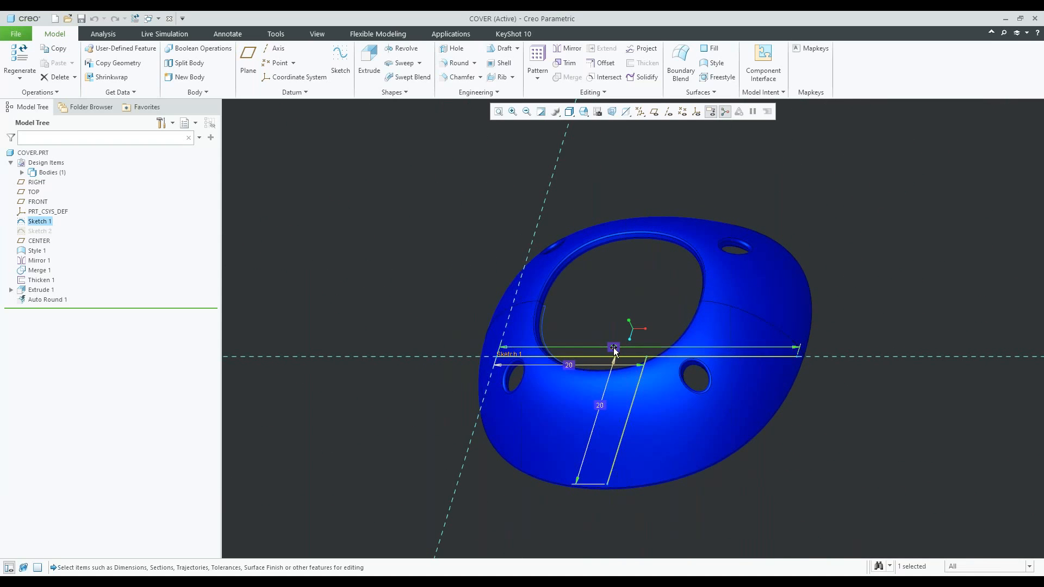
double_click(614, 348)
text(55)
key(Return)
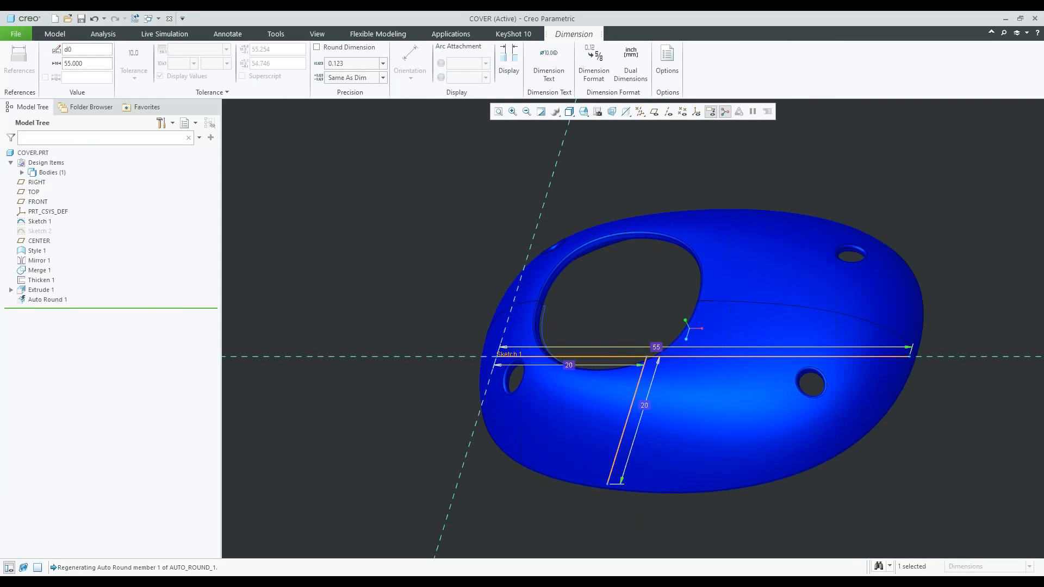
Undo the length change made to Sketch 1
middle_drag(591, 342, 702, 324)
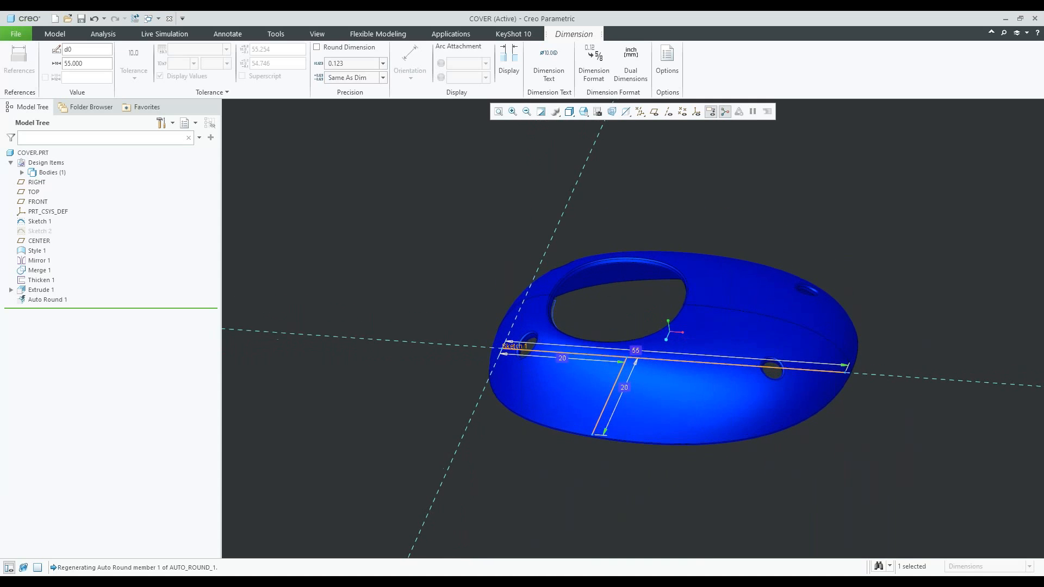
click(95, 18)
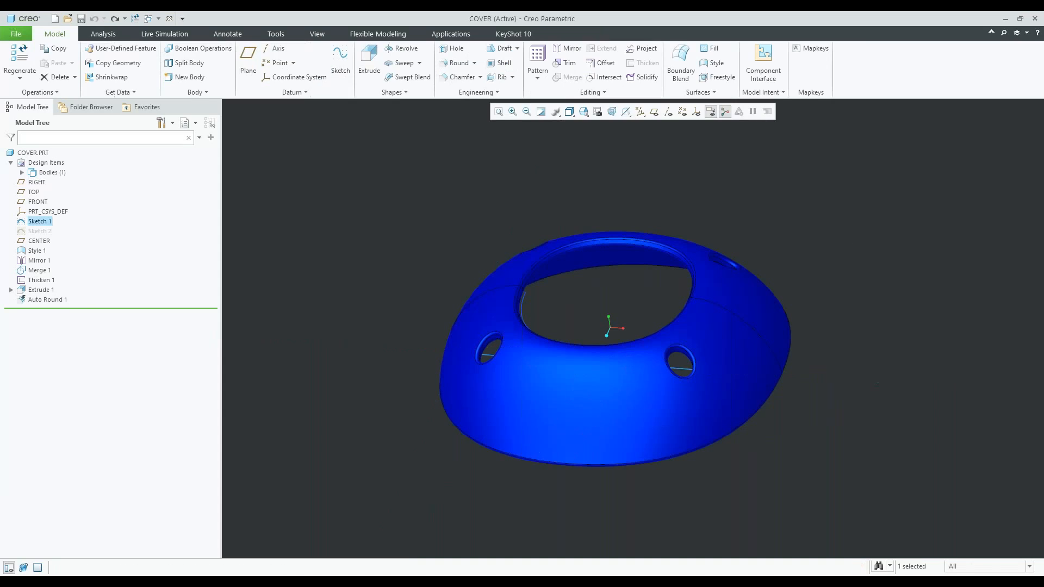
Open the Style 1 feature of the cover for redefinition
click(36, 251)
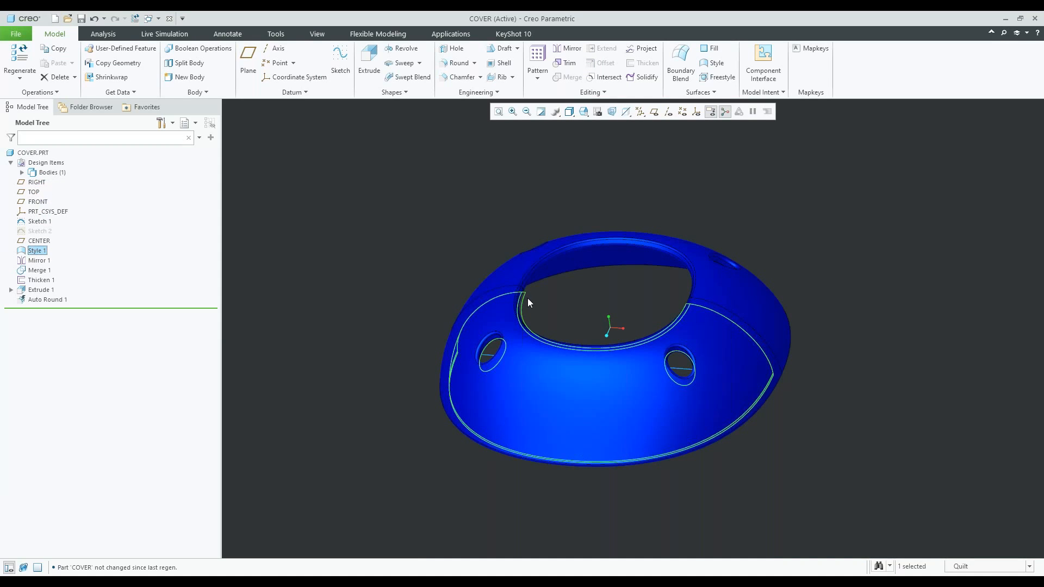
middle_drag(573, 321, 582, 307)
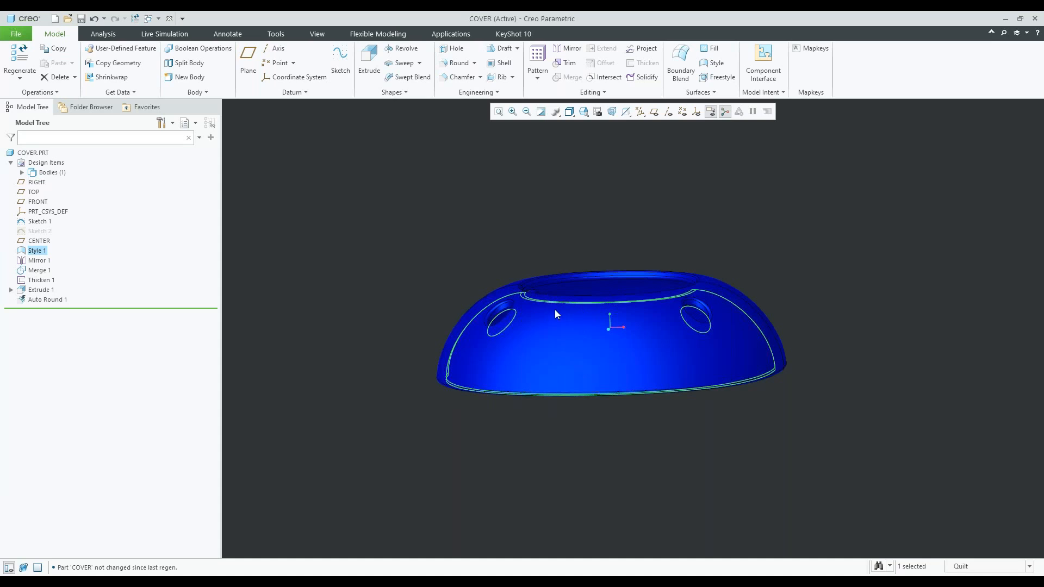
middle_drag(605, 305, 611, 329)
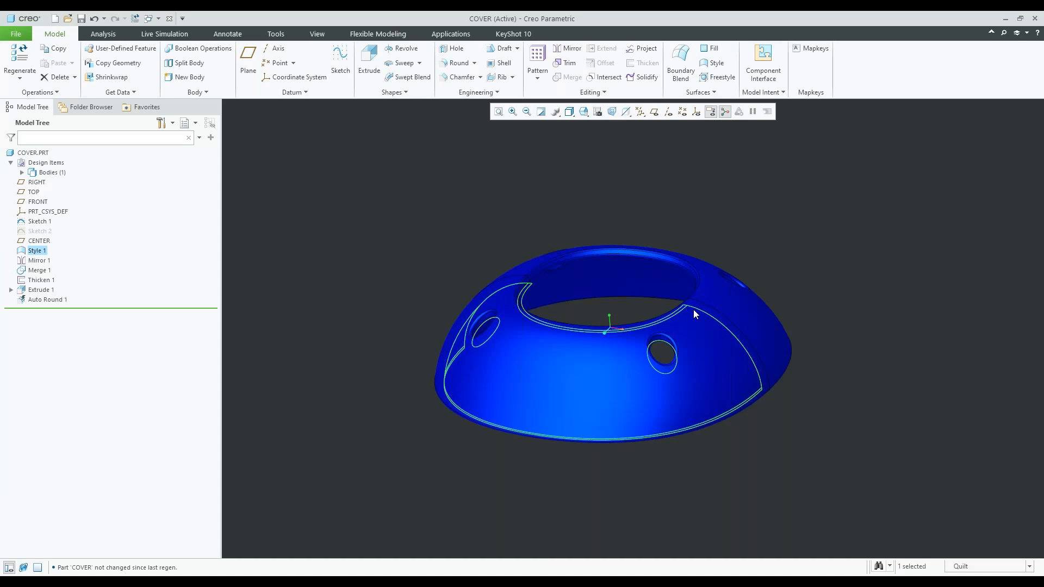
click(355, 398)
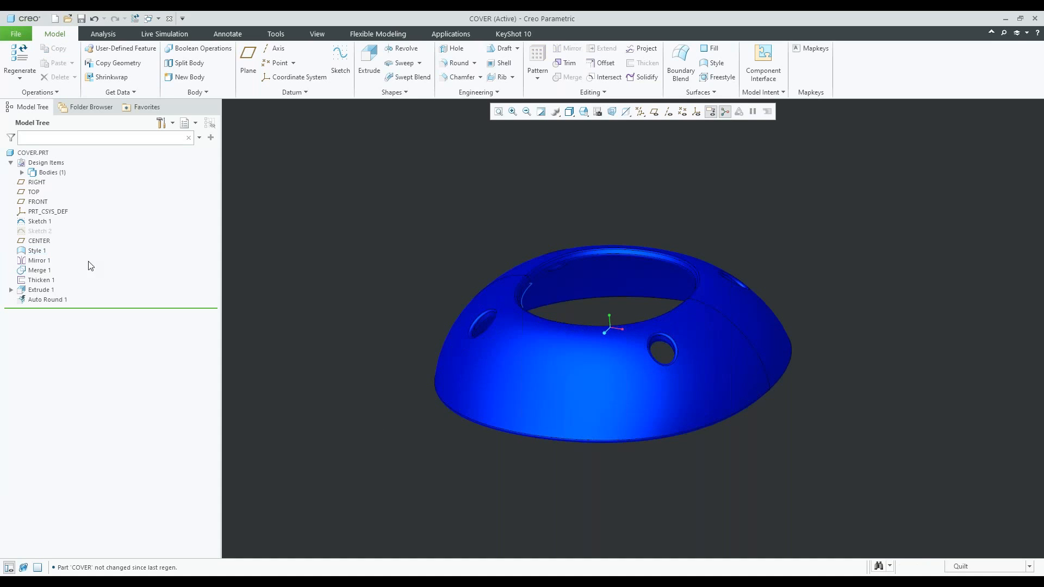
click(31, 251)
click(43, 188)
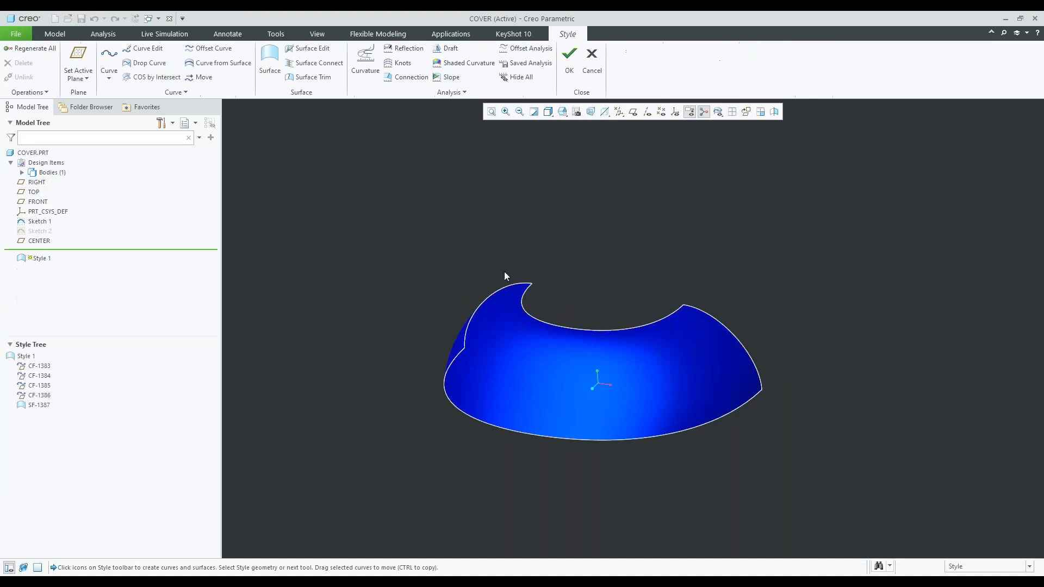
Review the four primary boundary chains in the Style surface's definition, and cancel without changes
mouse_move(589, 400)
middle_down()
mouse_move(549, 381)
mouse_move(548, 393)
mouse_move(507, 322)
mouse_move(504, 291)
mouse_move(482, 275)
mouse_move(482, 303)
mouse_move(462, 306)
mouse_move(485, 292)
mouse_move(517, 325)
middle_up()
click(538, 331)
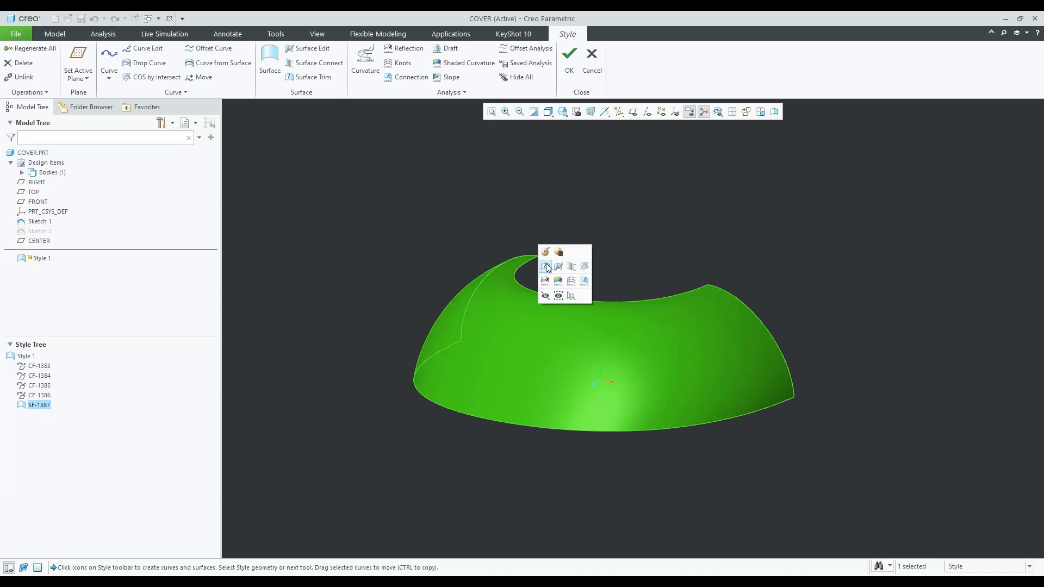
click(545, 267)
middle_drag(566, 342, 565, 354)
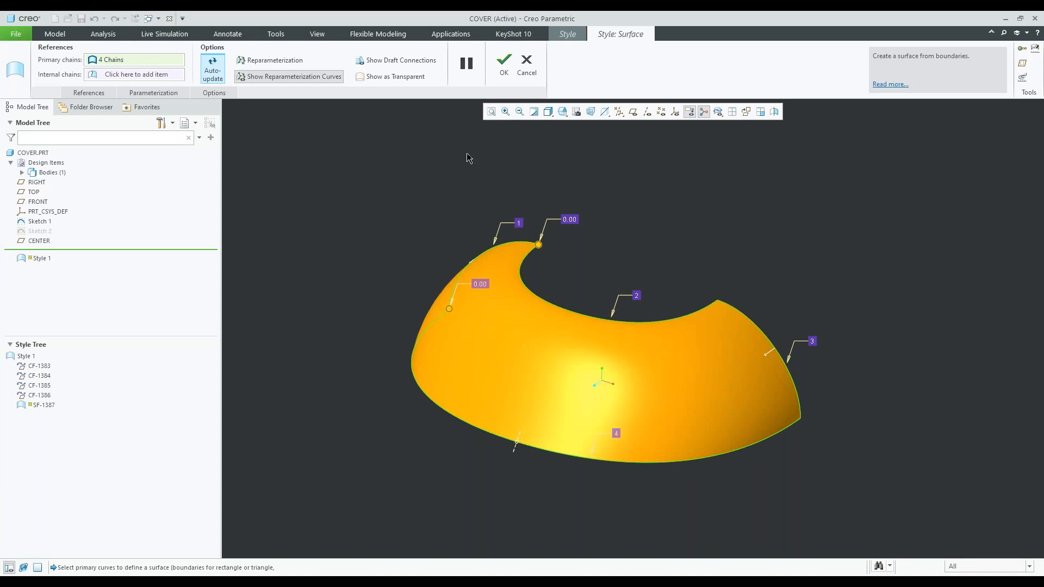
scroll(538, 264, up, 1)
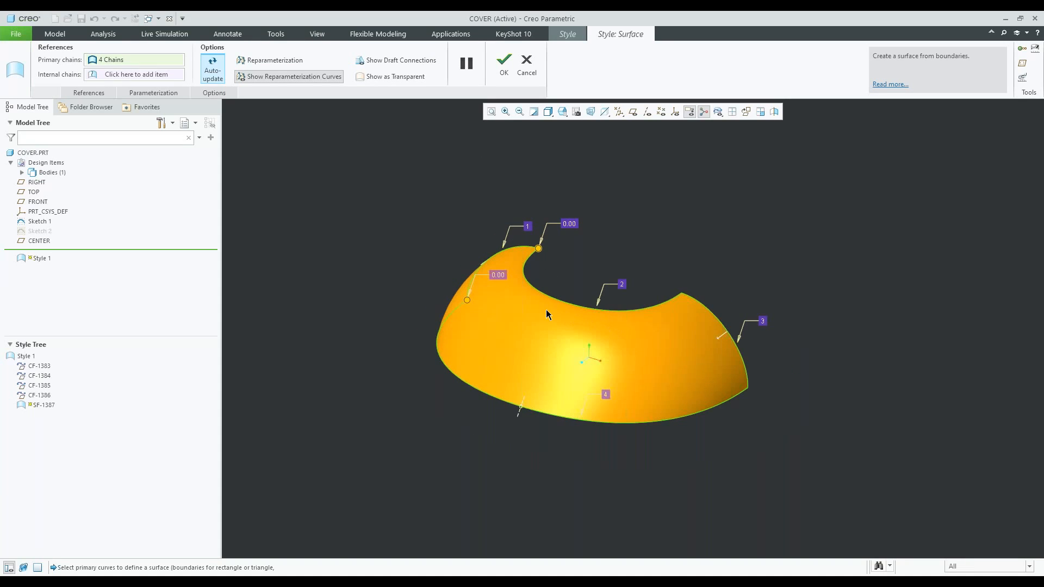
scroll(546, 314, down, 2)
mouse_move(534, 316)
middle_down()
mouse_move(549, 328)
mouse_move(528, 296)
mouse_move(530, 317)
middle_up()
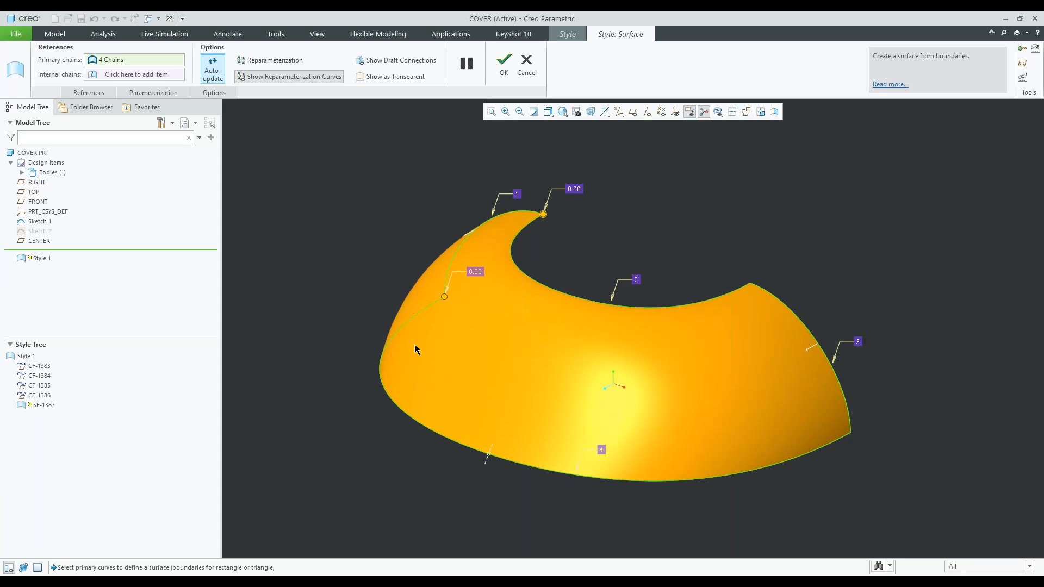
click(526, 64)
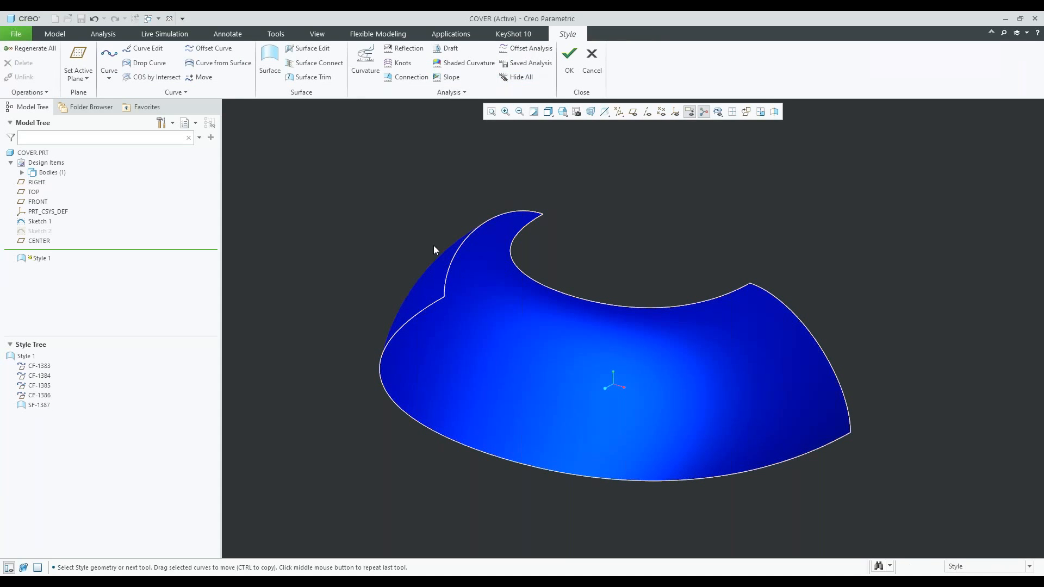
Start a planar Style curve and set the CENTER datum plane as its active plane
right_click(399, 226)
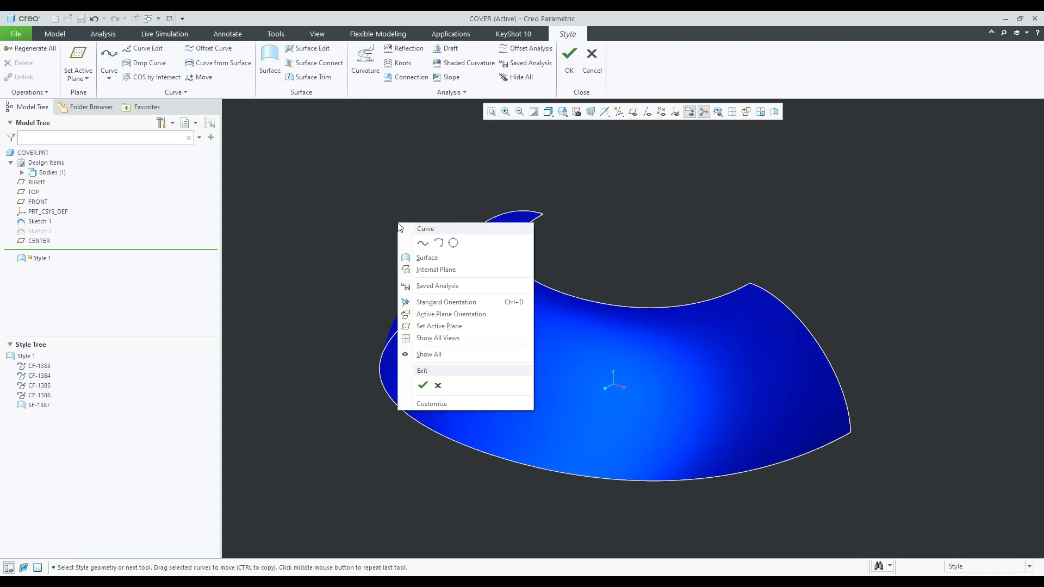
click(423, 243)
middle_drag(494, 301, 501, 227)
right_click(712, 245)
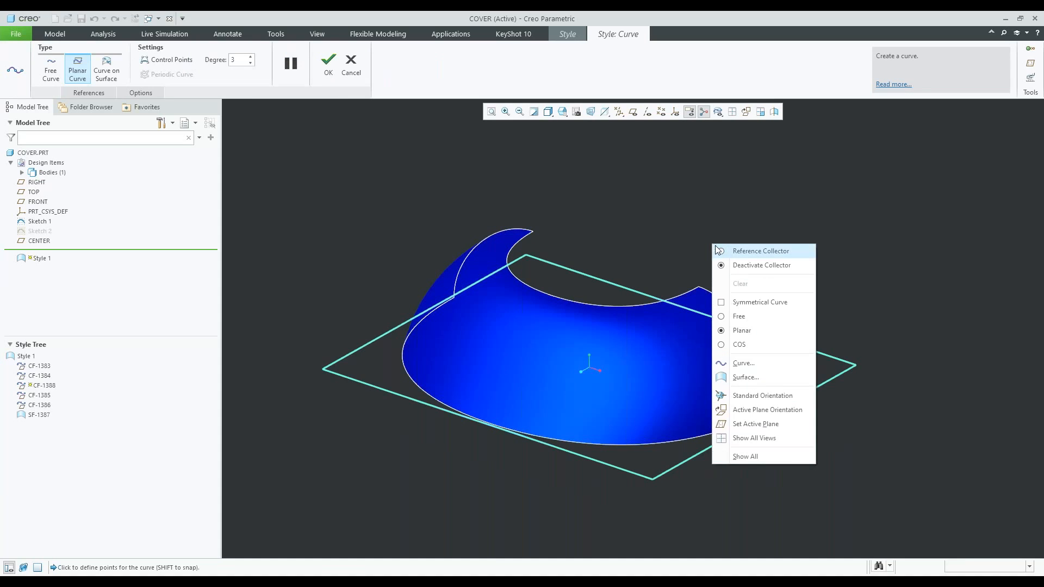
click(633, 113)
click(633, 112)
right_click(788, 196)
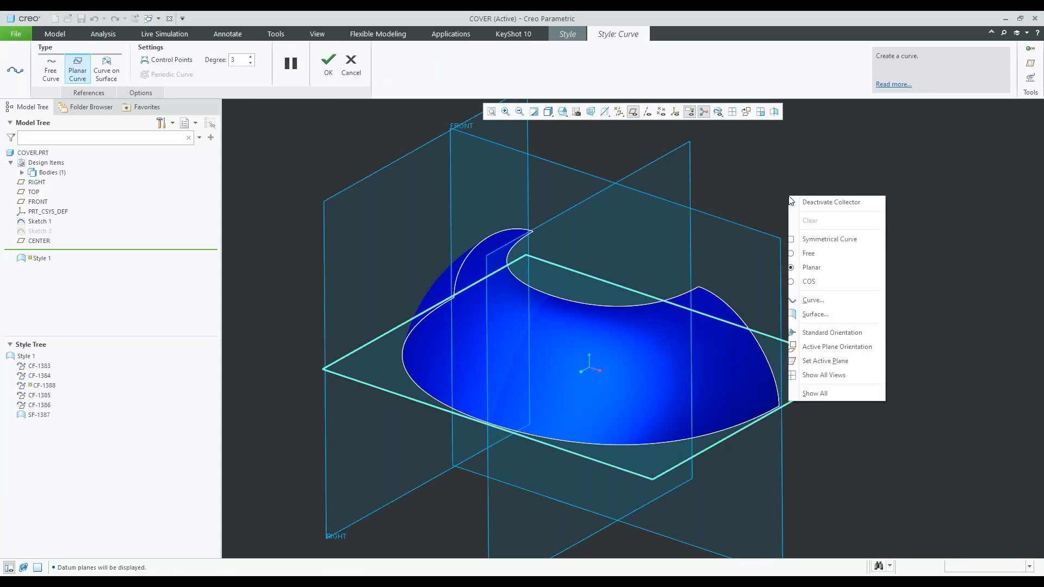
click(840, 362)
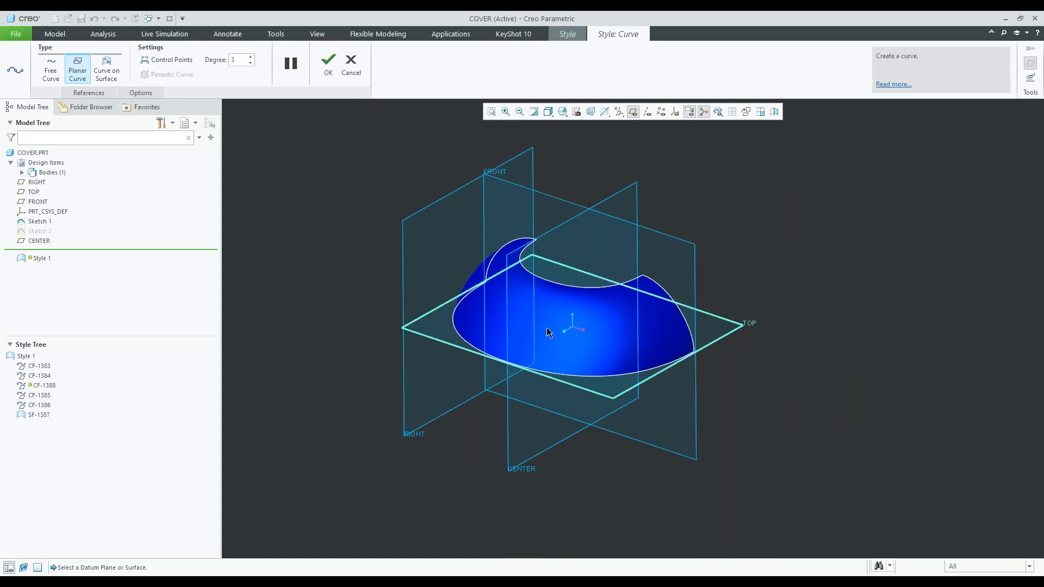
click(509, 424)
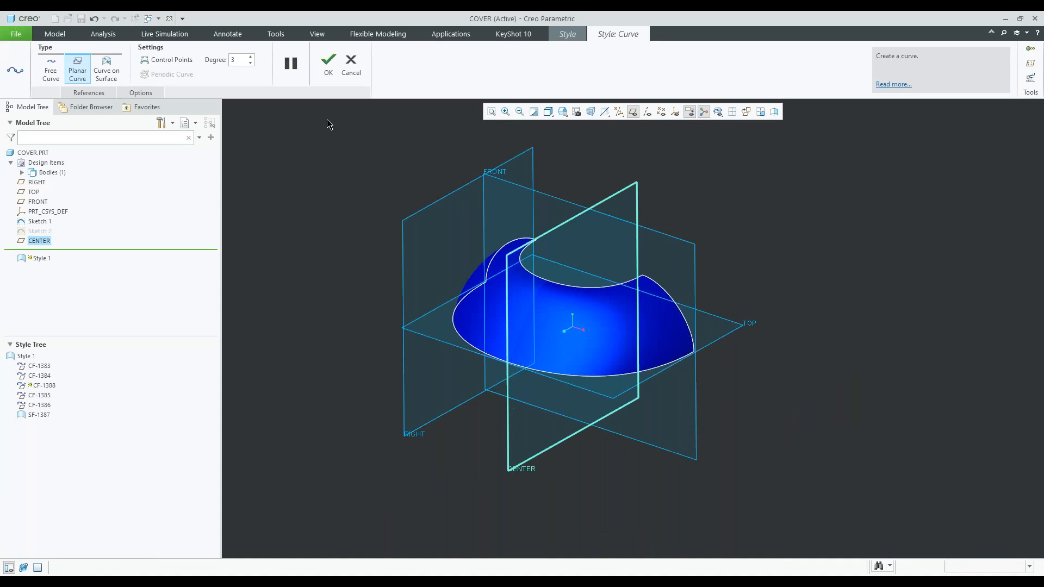
Place the planar curve across the surface, snapping its ends to the inner opening curve and the outer base curve
scroll(548, 333, down, 1)
middle_drag(550, 340, 551, 293)
scroll(541, 259, down, 1)
scroll(536, 267, down, 2)
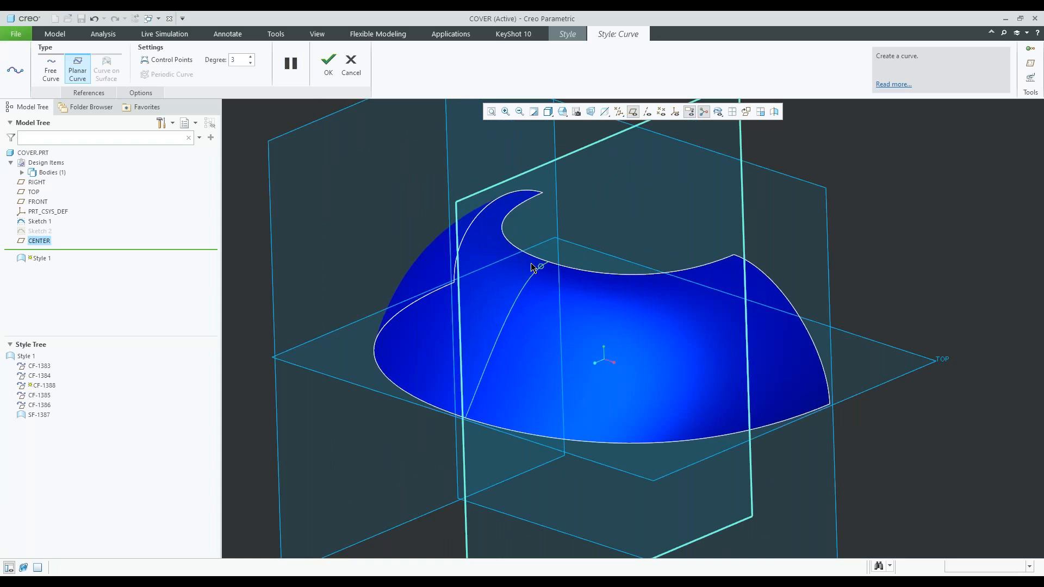
click(477, 413)
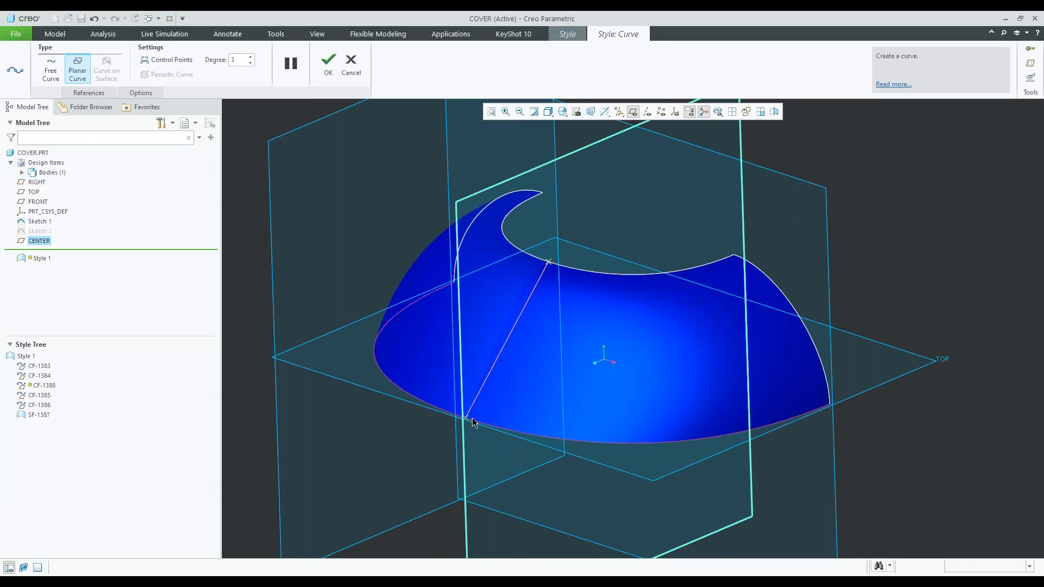
scroll(521, 359, down, 1)
Edit the new planar curve with the datum planes hidden, and add three midpoints along it
right_click(523, 357)
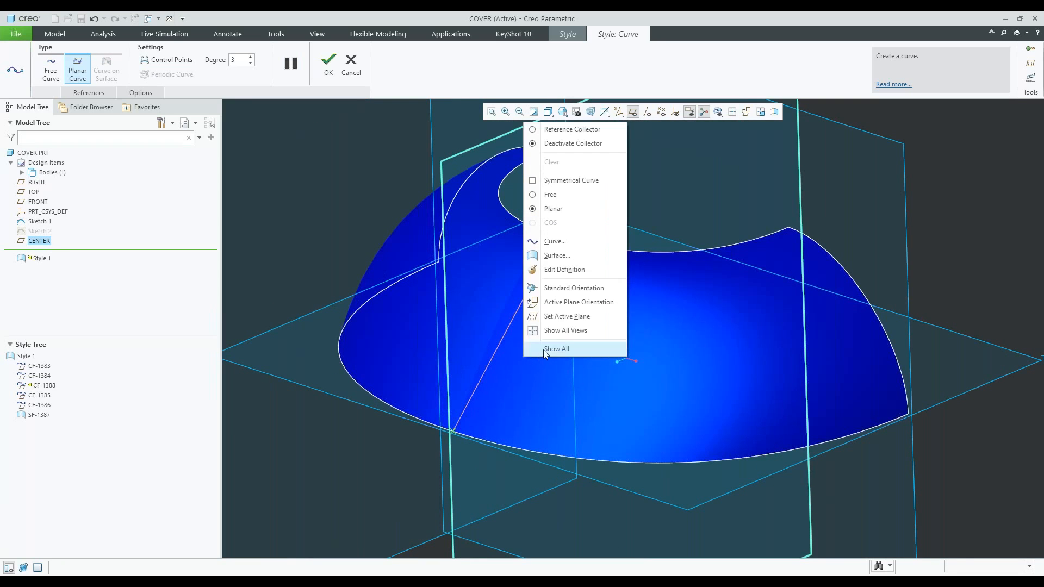
click(562, 270)
click(633, 111)
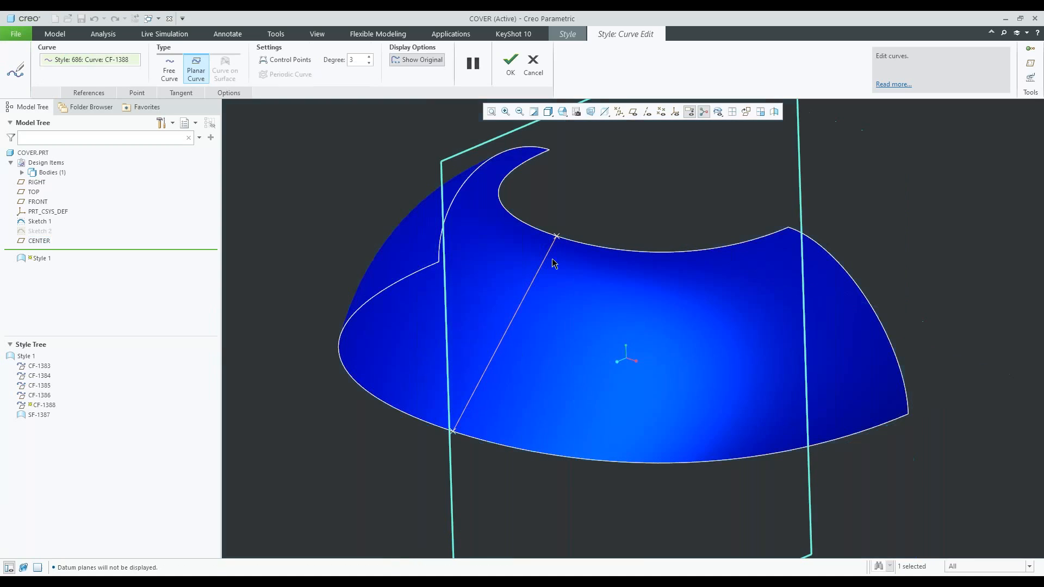
right_click(510, 330)
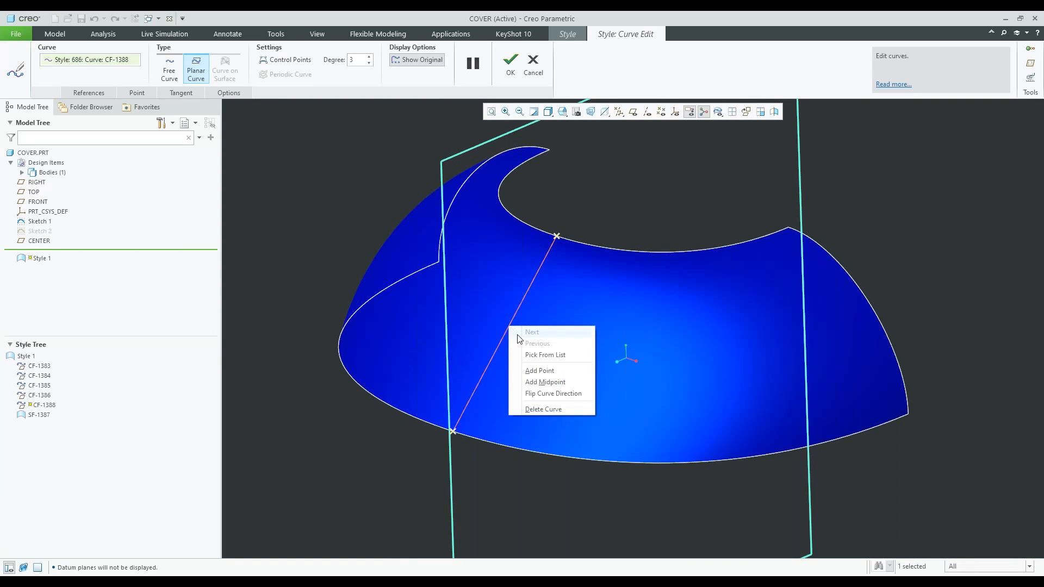
click(514, 377)
right_click(480, 381)
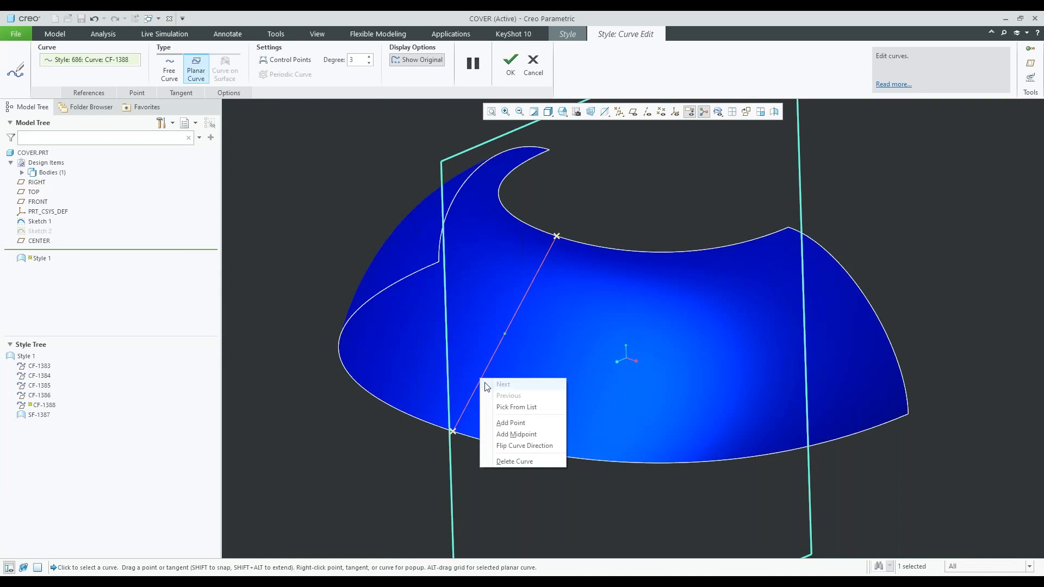
click(522, 436)
right_click(533, 288)
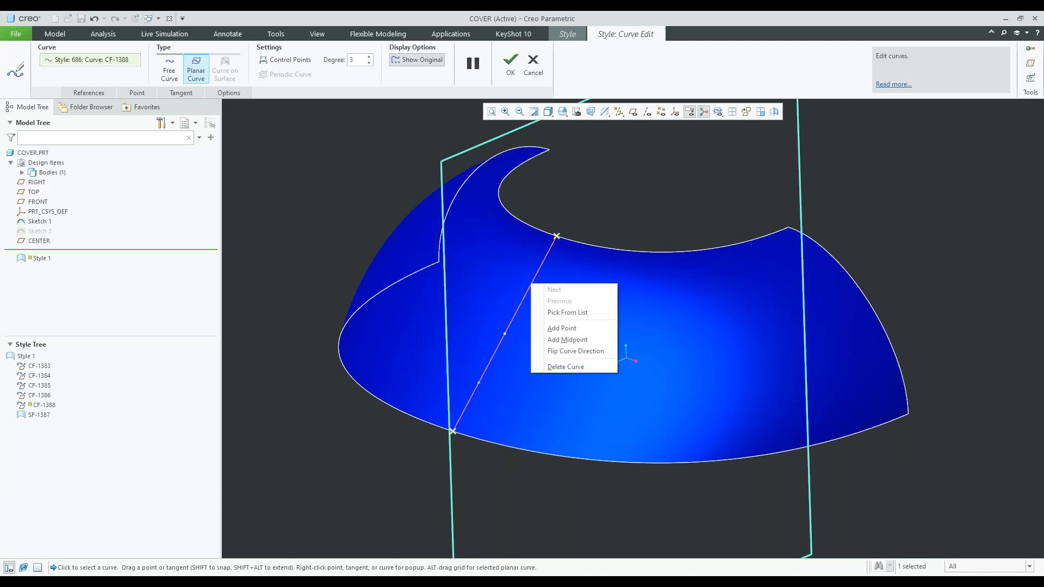
click(560, 338)
Make the curve's lower end Draft Tangent to the TOP plane with an angle of -6
middle_drag(496, 339, 472, 361)
scroll(455, 393, down, 2)
scroll(455, 393, down, 2)
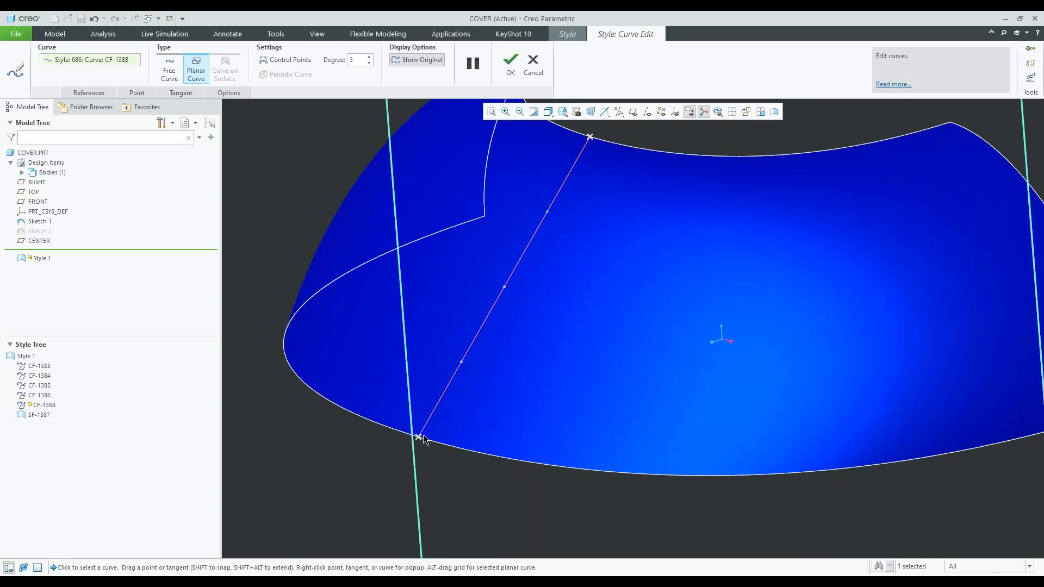
right_click(432, 413)
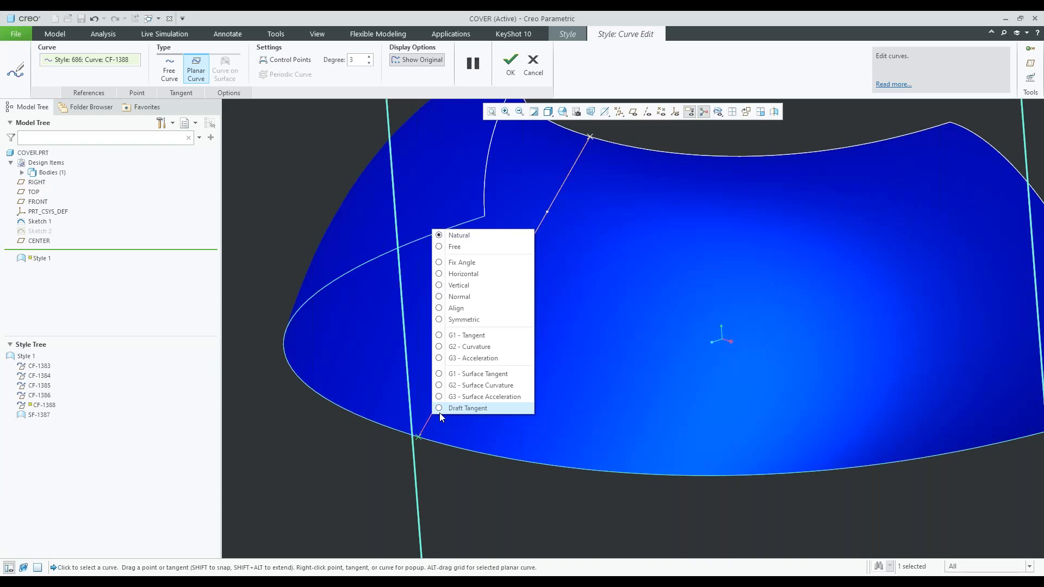
click(439, 413)
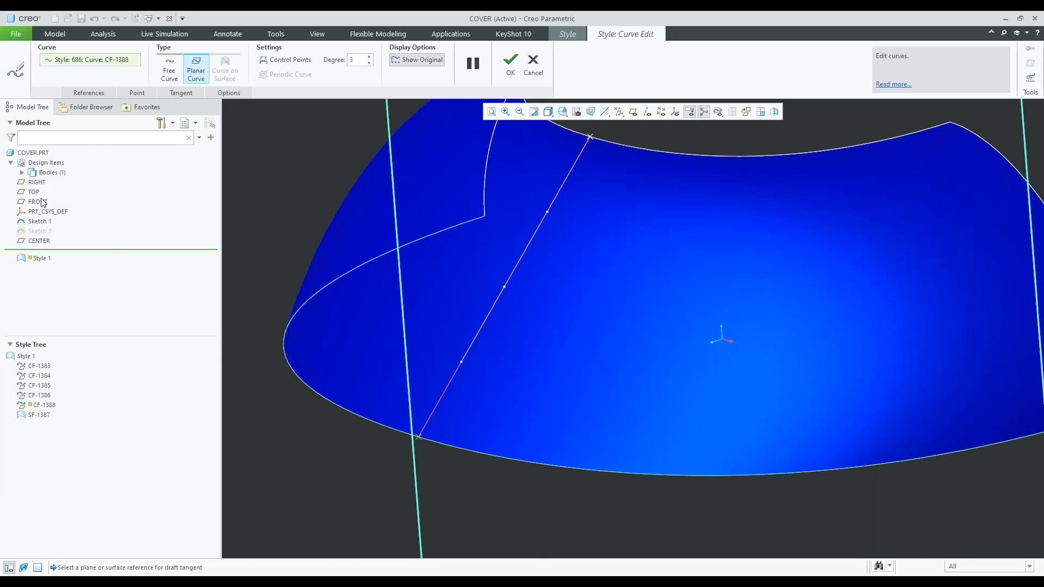
click(34, 192)
middle_drag(509, 400, 328, 319)
scroll(329, 320, down, 3)
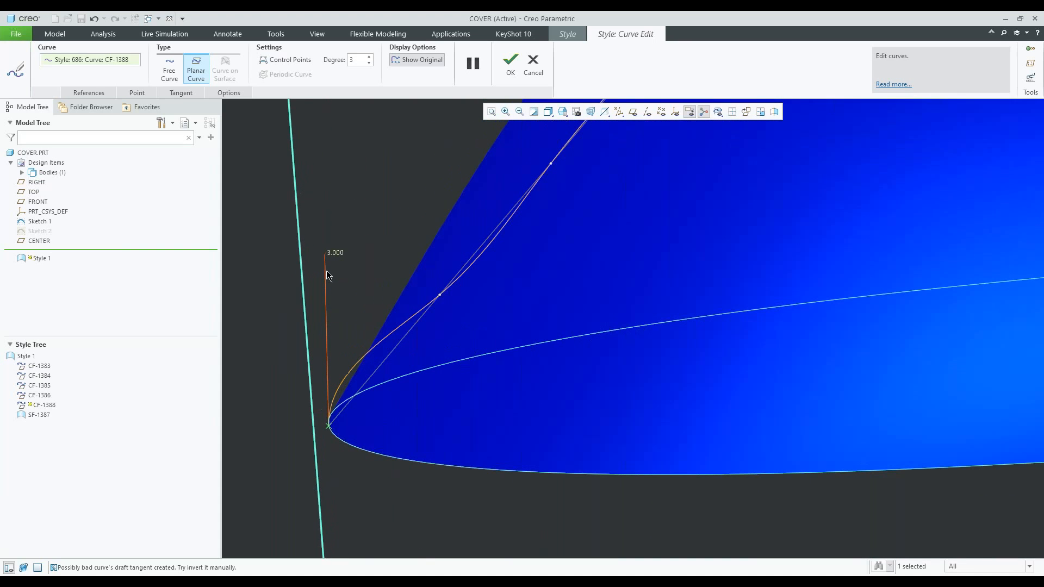
text(-)
key(Return)
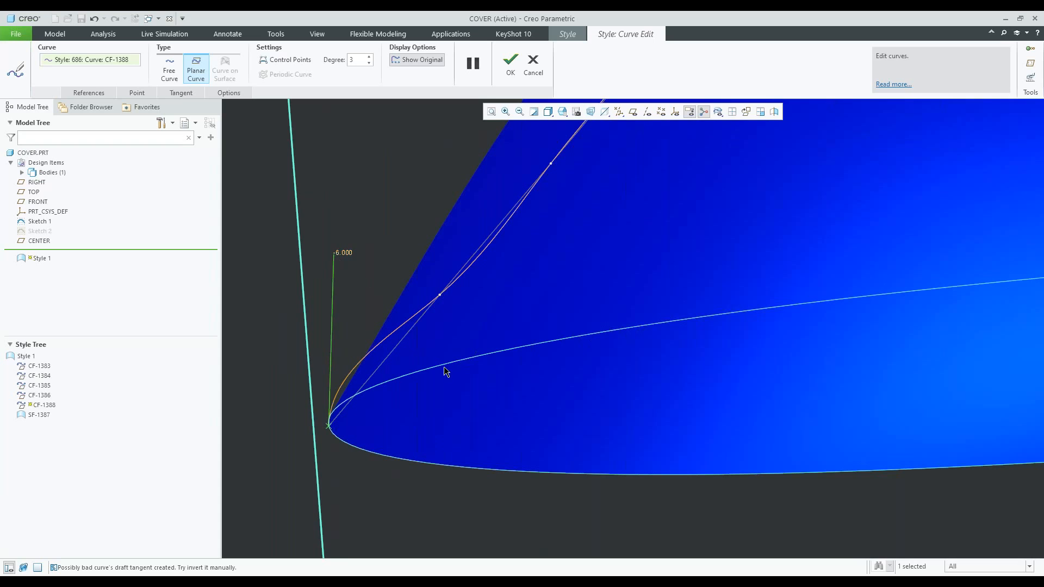
Make the tangent at the curve's upper end Normal to the FRONT plane
scroll(444, 367, up, 5)
click(565, 270)
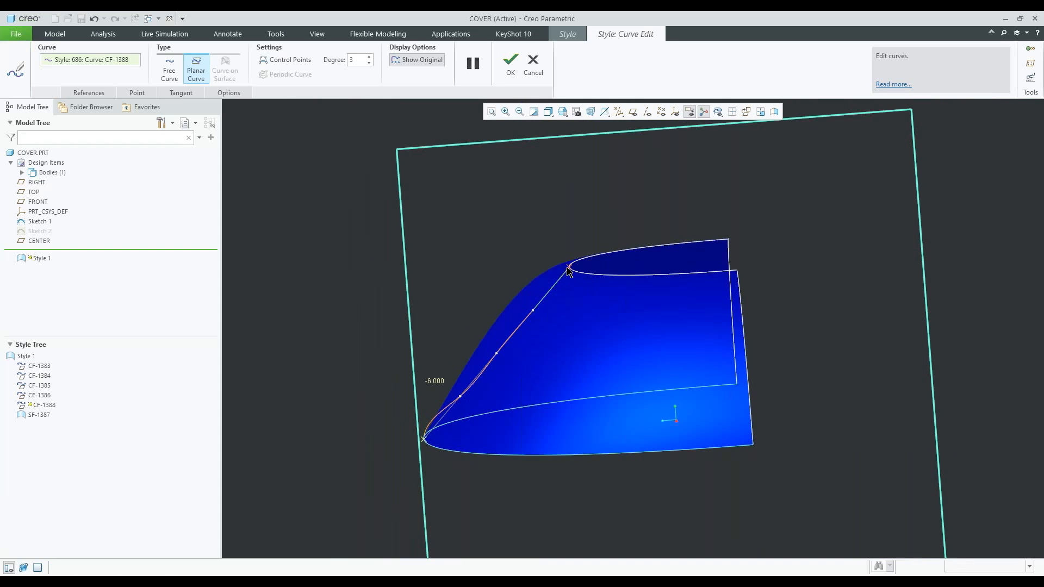
right_click(560, 279)
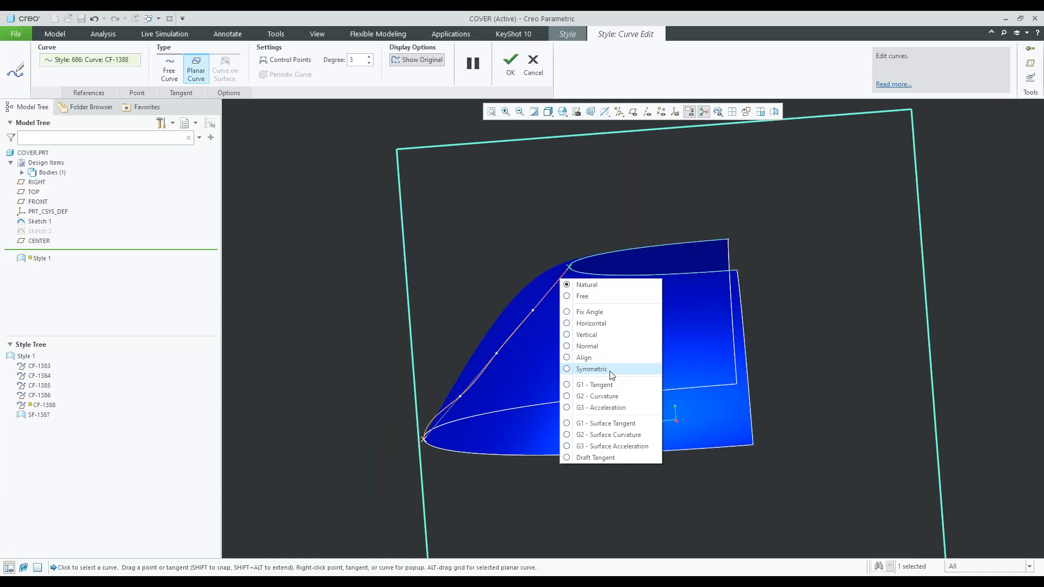
click(598, 347)
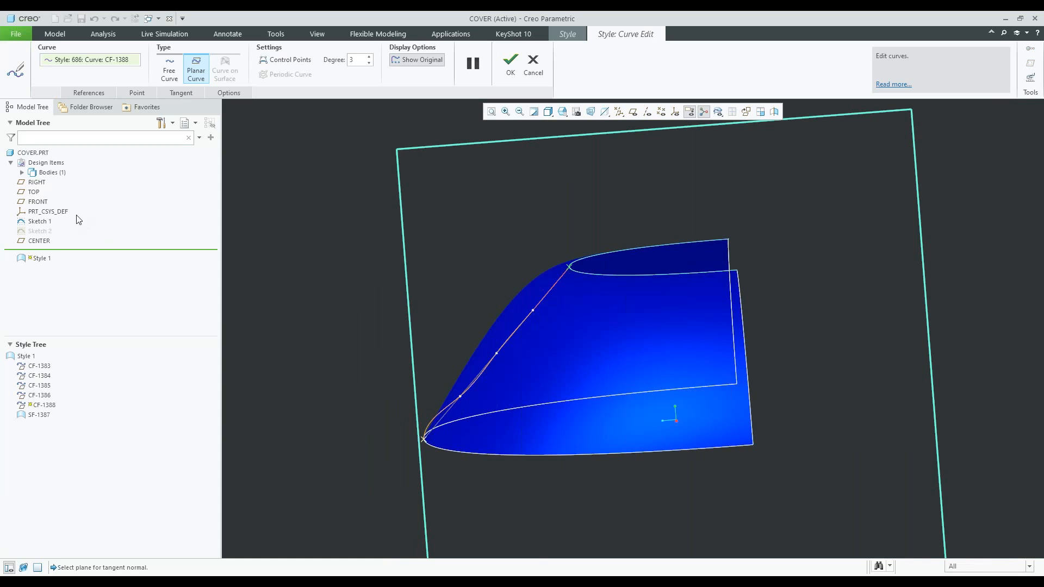
click(38, 202)
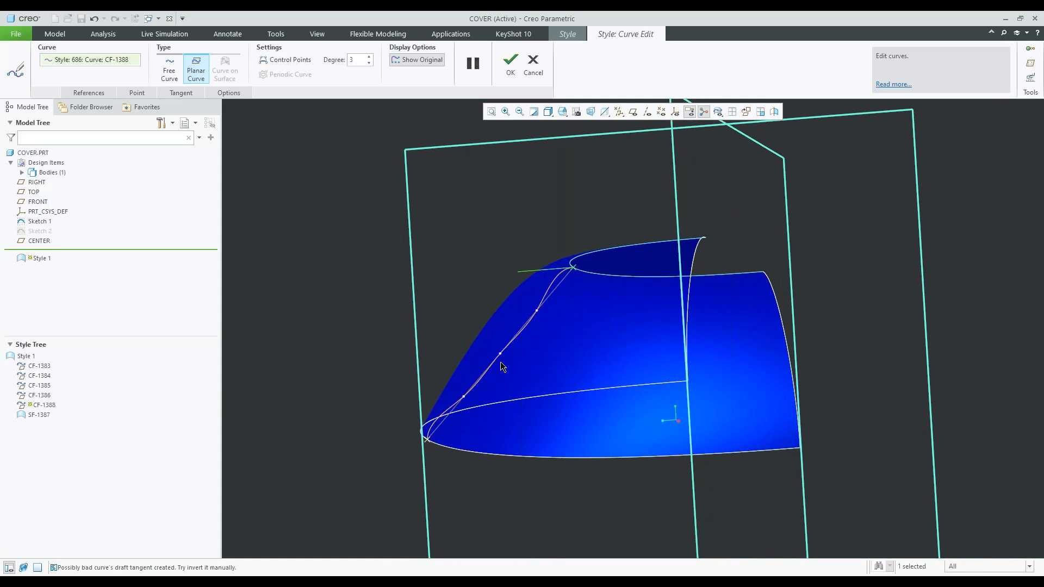
Shift the curve's three interior points slightly outward to give it a wavy profile, and complete the curve edit
scroll(500, 359, down, 3)
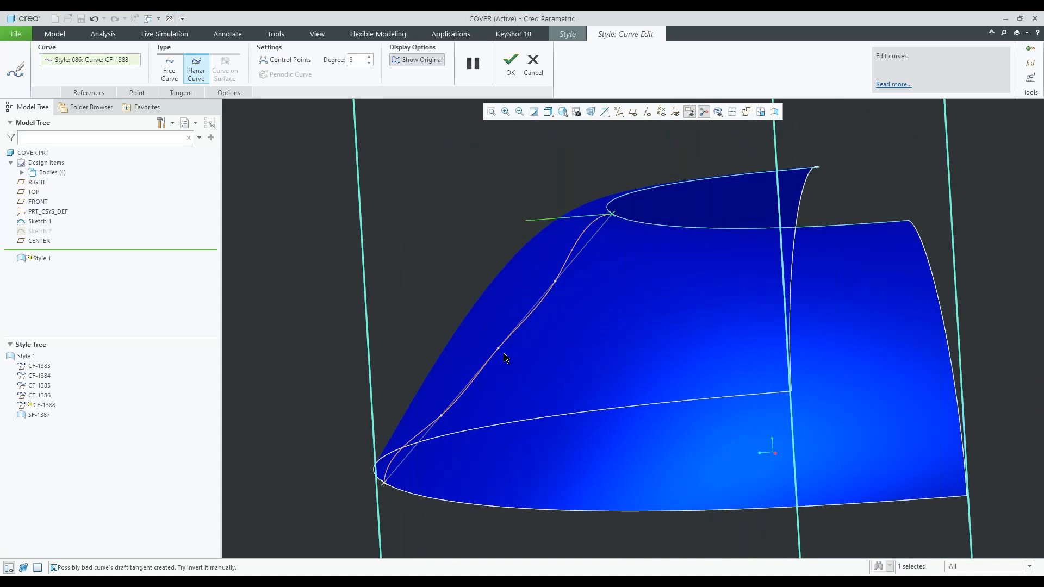
drag(500, 357, 493, 338)
drag(556, 282, 552, 276)
drag(442, 416, 440, 410)
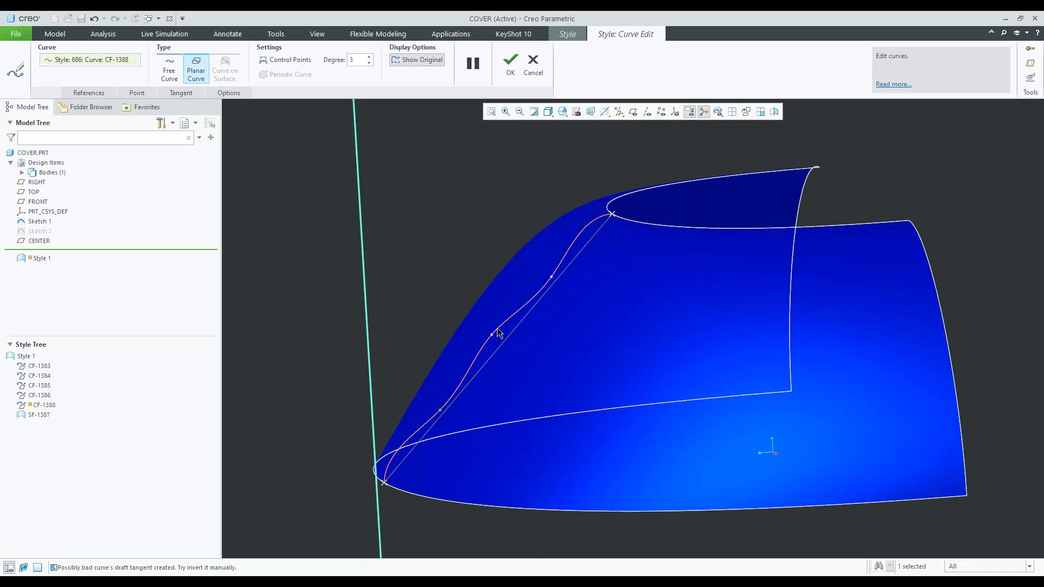
drag(491, 335, 487, 334)
click(511, 62)
Redefine the style surface to include the wavy planar curve as an internal chain
mouse_move(388, 279)
middle_down()
mouse_move(469, 424)
mouse_move(516, 416)
mouse_move(489, 408)
mouse_move(519, 403)
mouse_move(541, 427)
mouse_move(595, 409)
mouse_move(727, 399)
middle_up()
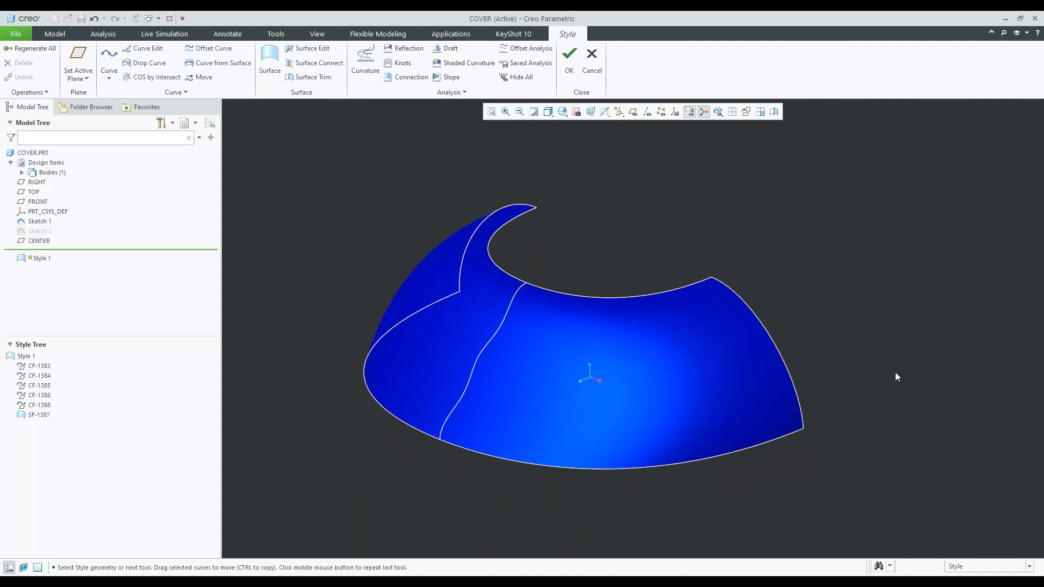
click(626, 349)
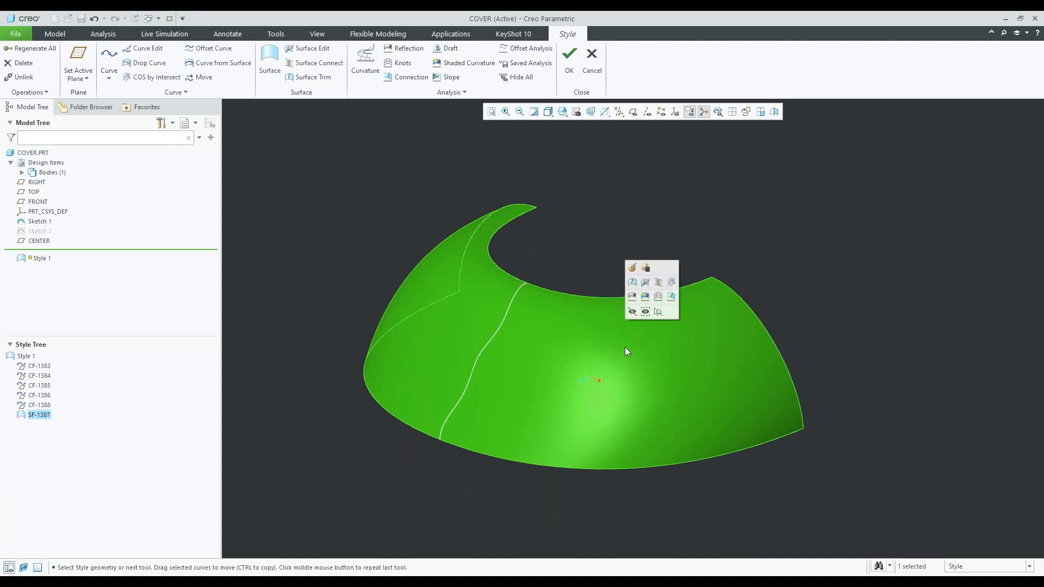
click(633, 268)
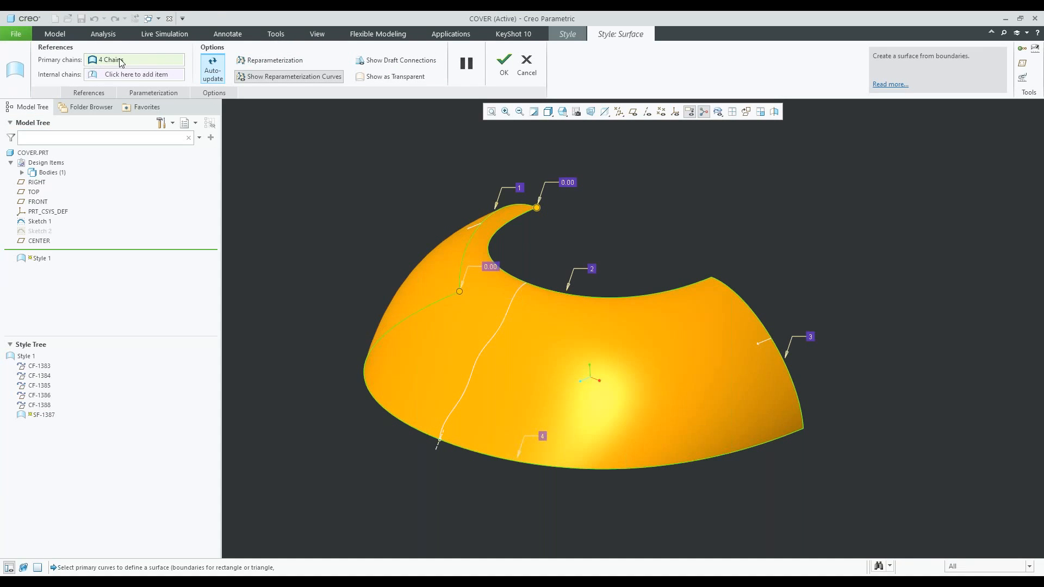
mouse_move(515, 295)
middle_down()
mouse_move(536, 298)
mouse_move(528, 282)
middle_up()
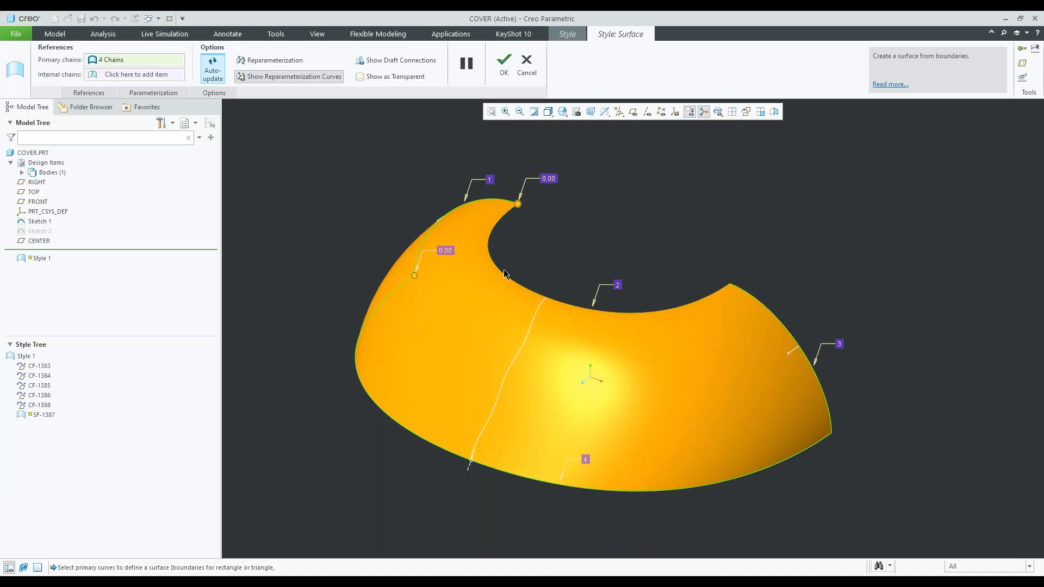
middle_drag(610, 271, 576, 253)
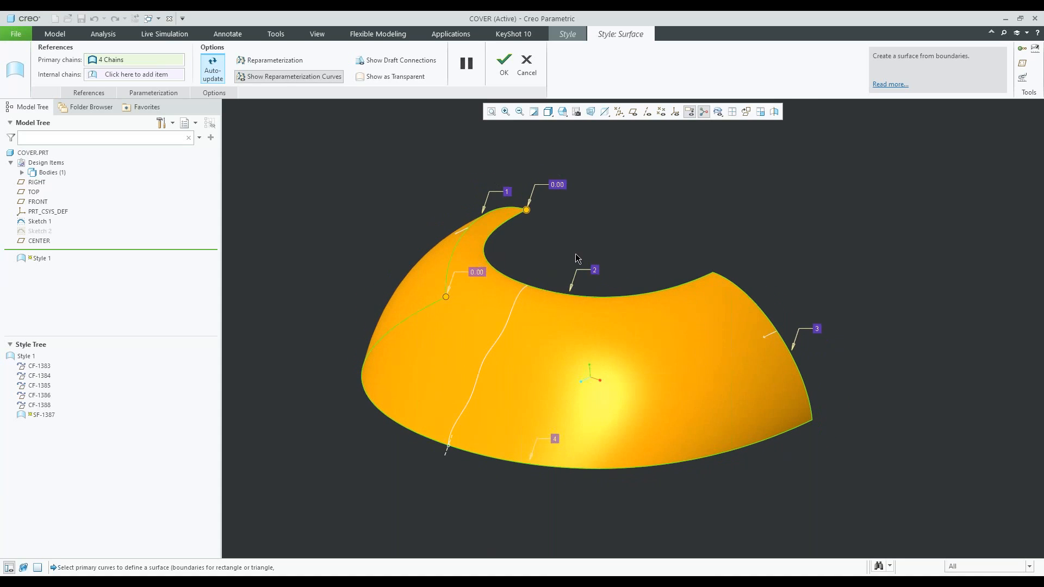
click(149, 75)
middle_drag(587, 251, 562, 234)
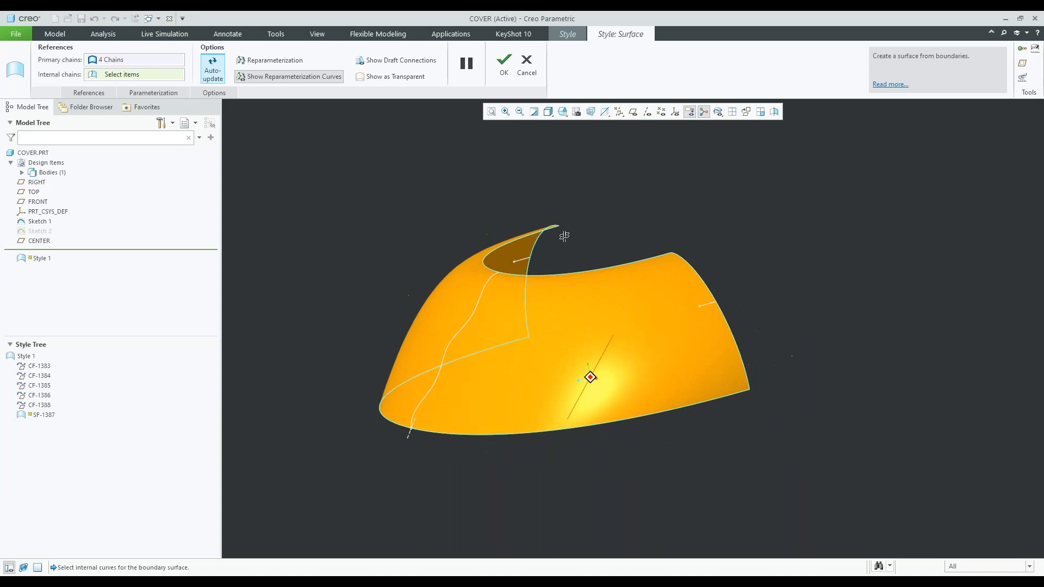
click(460, 329)
middle_drag(461, 330, 524, 326)
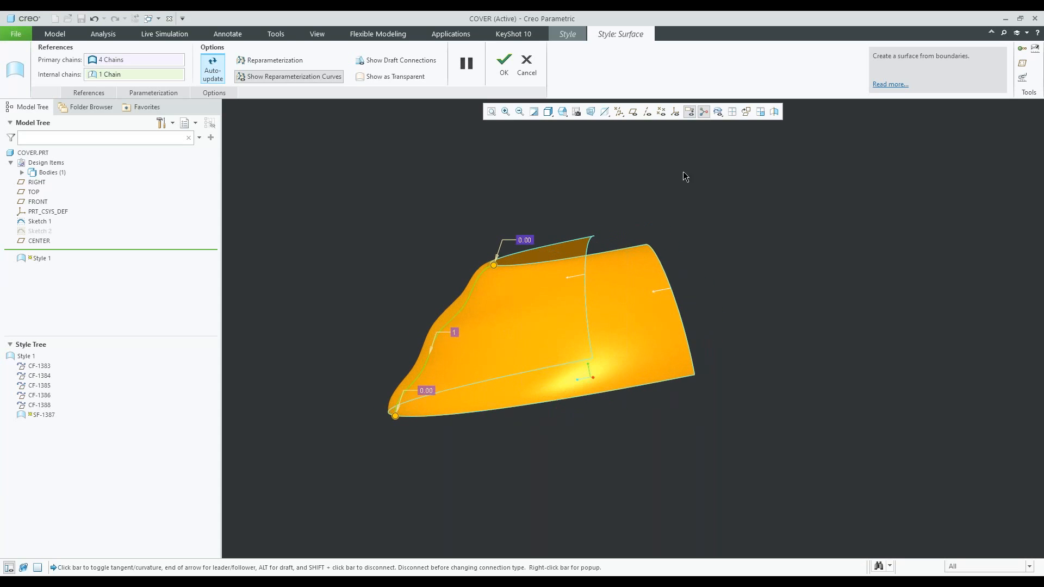
Examine the reshaped surface in a four-view layout with enlarged top and side views, and complete the surface redefinition
click(733, 111)
drag(448, 338, 591, 338)
scroll(342, 449, up, 2)
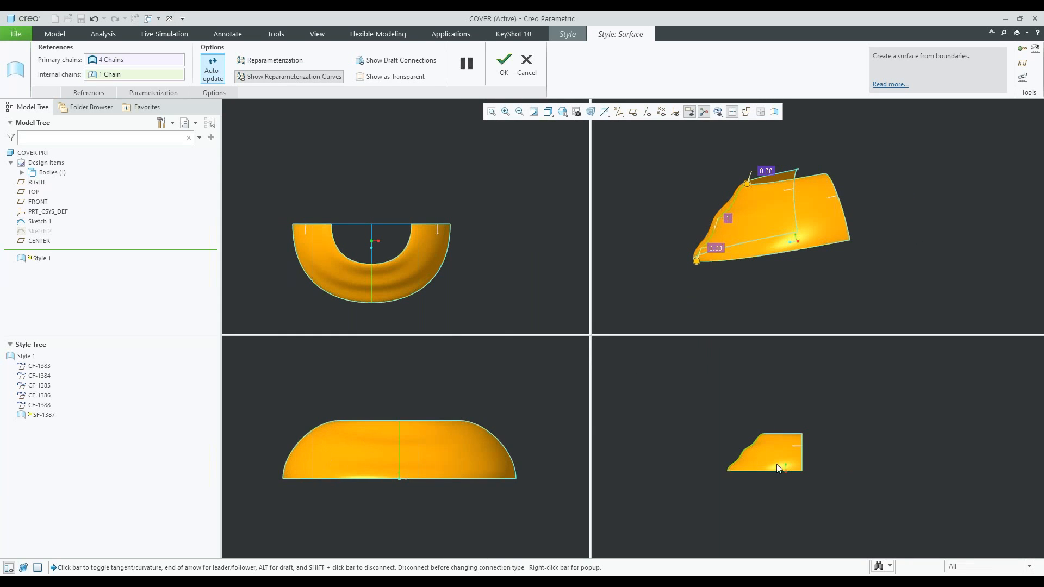
scroll(729, 467, up, 3)
scroll(348, 297, up, 2)
scroll(391, 289, up, 1)
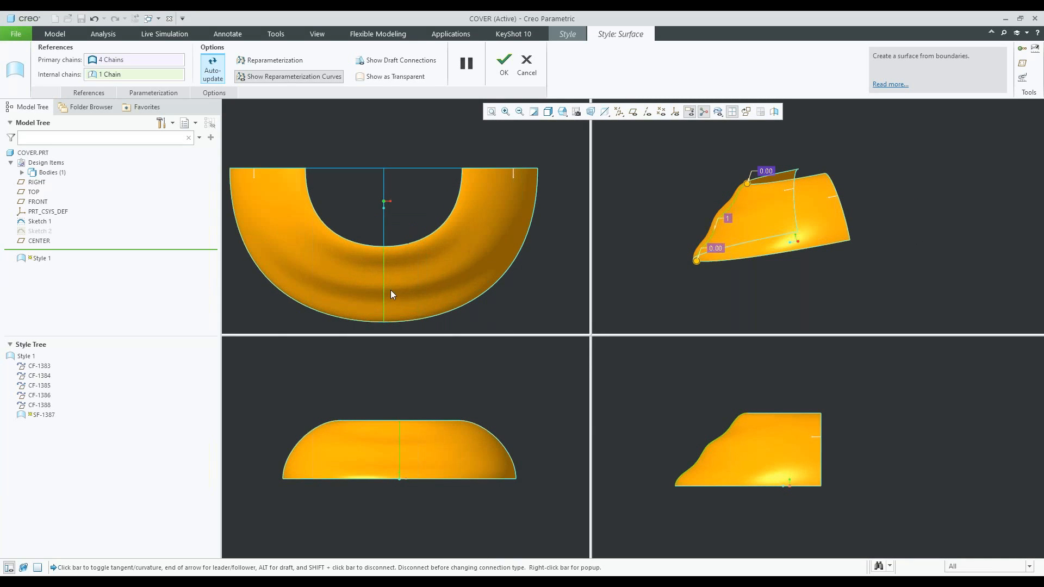
scroll(716, 475, up, 3)
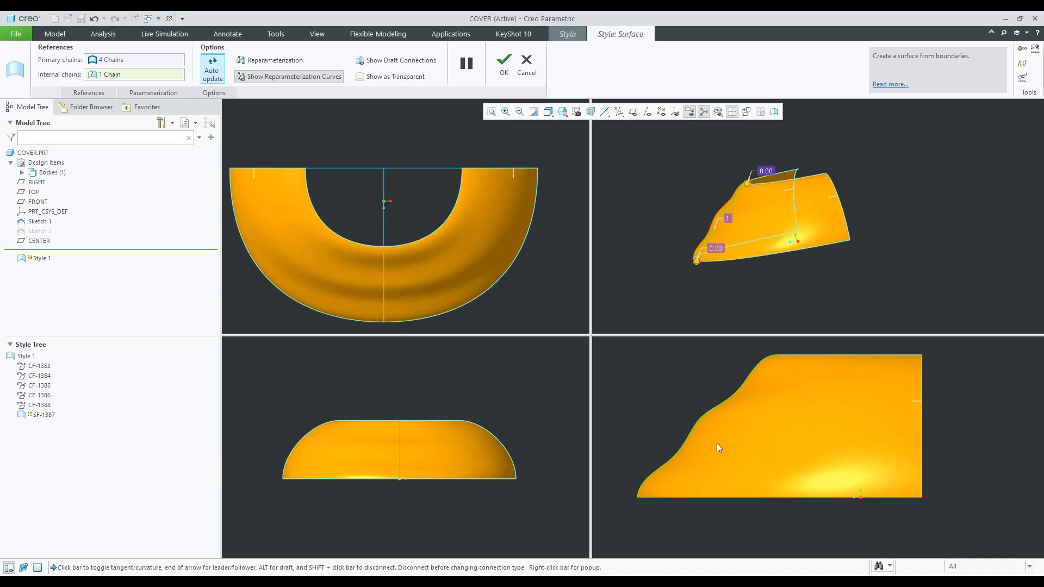
click(504, 61)
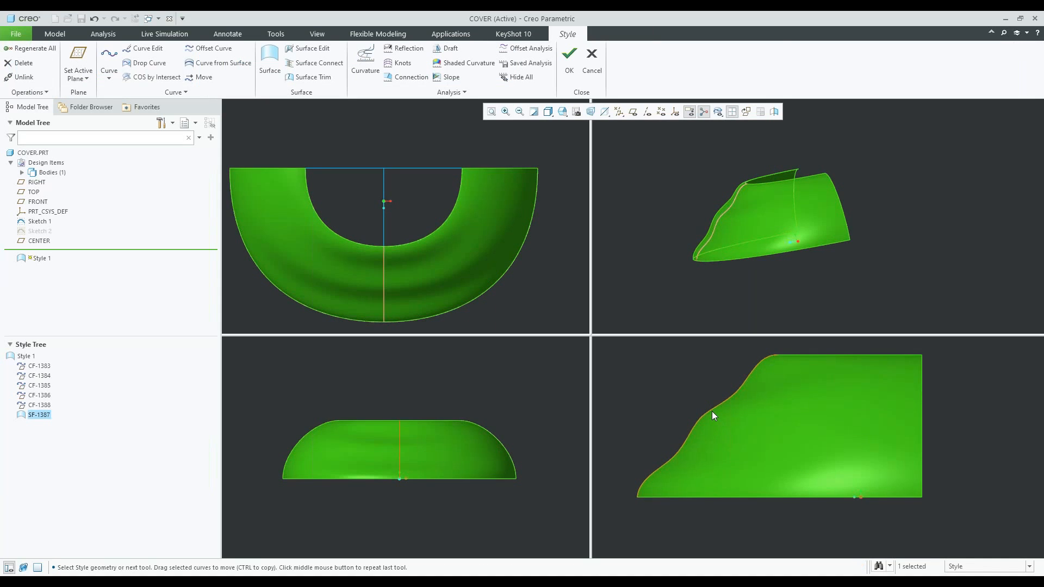
Nudge the internal curve's middle point slightly in the side view, return to a single view and complete the curve edit
double_click(712, 412)
mouse_move(703, 420)
mouse_down()
mouse_move(722, 434)
mouse_move(689, 407)
mouse_move(721, 432)
mouse_move(693, 410)
mouse_move(702, 417)
mouse_up()
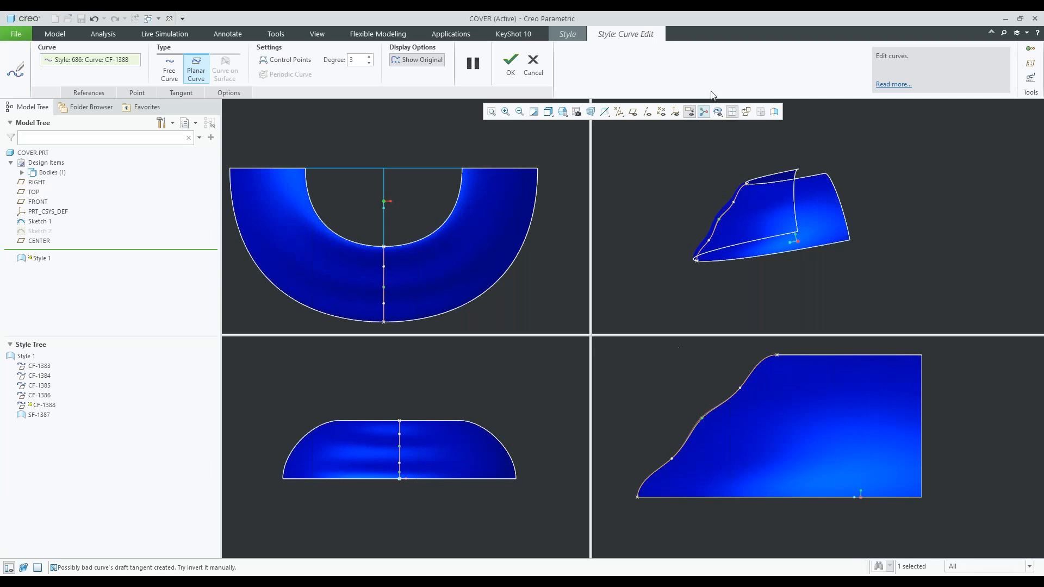
click(733, 112)
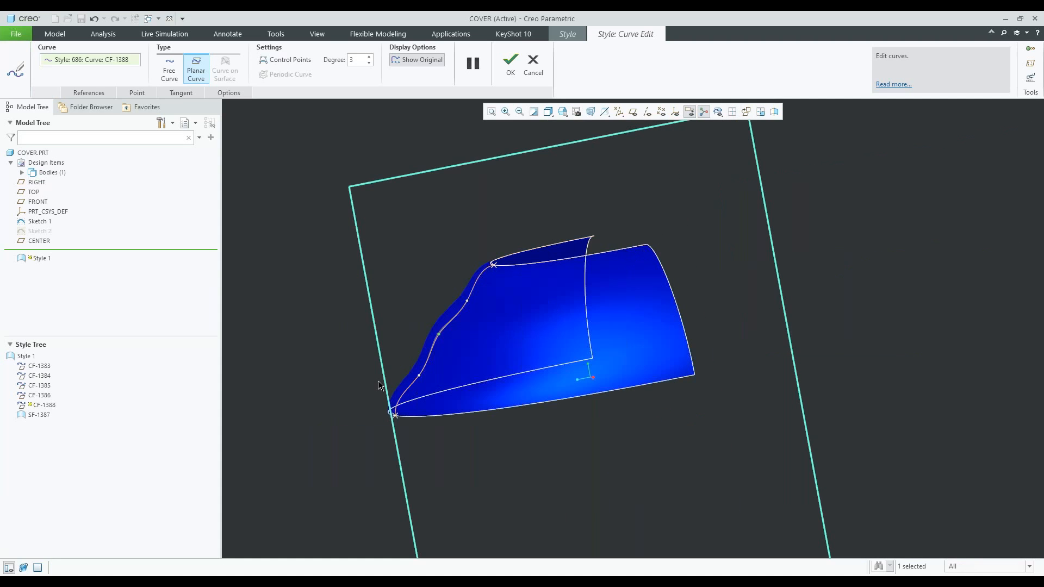
scroll(379, 386, down, 3)
click(512, 63)
Run a curvature analysis on the internal curve and examine its comb plot around the surface
middle_drag(640, 261, 453, 461)
scroll(457, 441, up, 5)
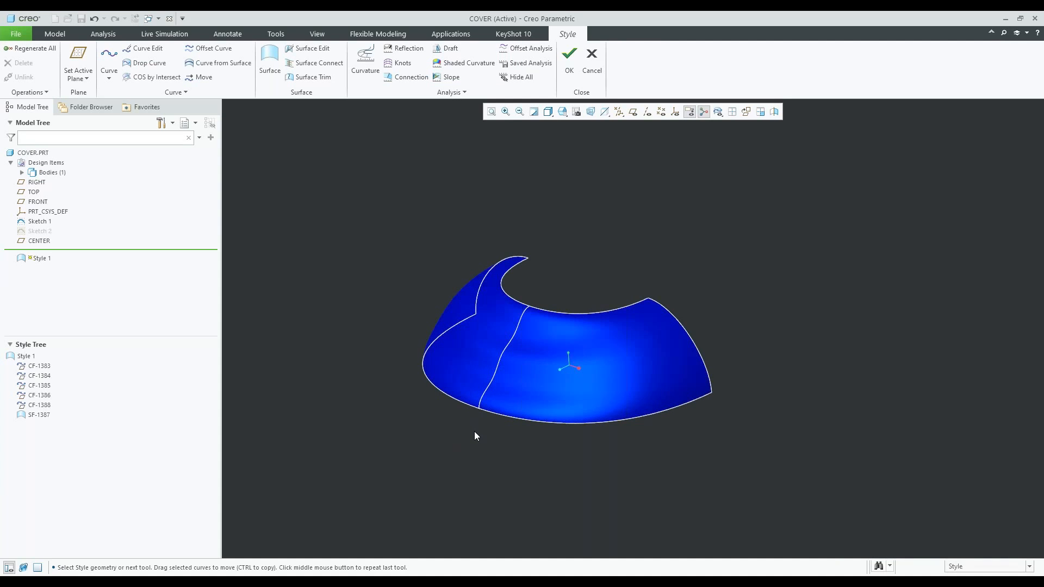
middle_drag(517, 311, 483, 313)
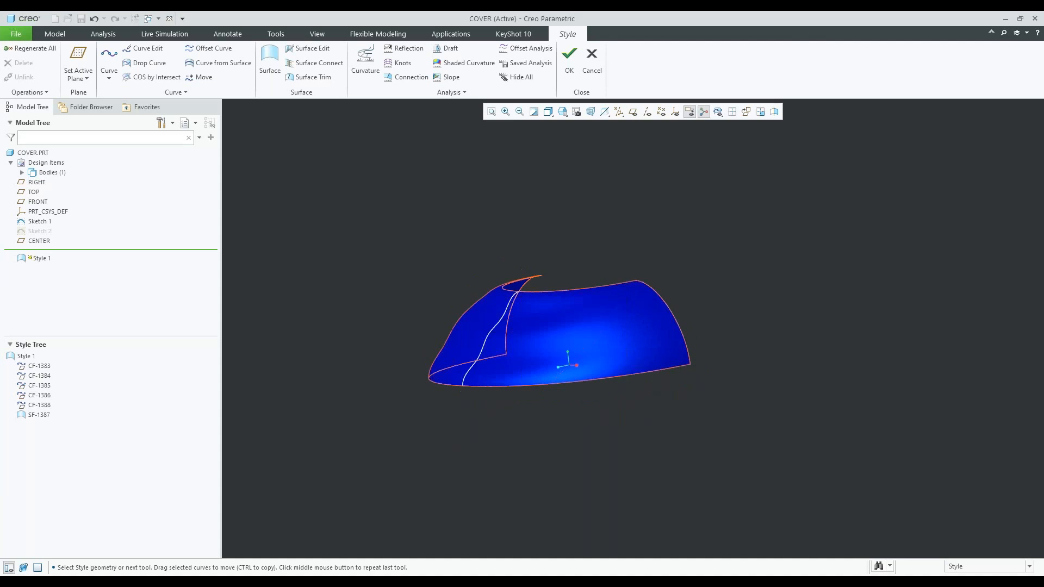
scroll(483, 313, down, 3)
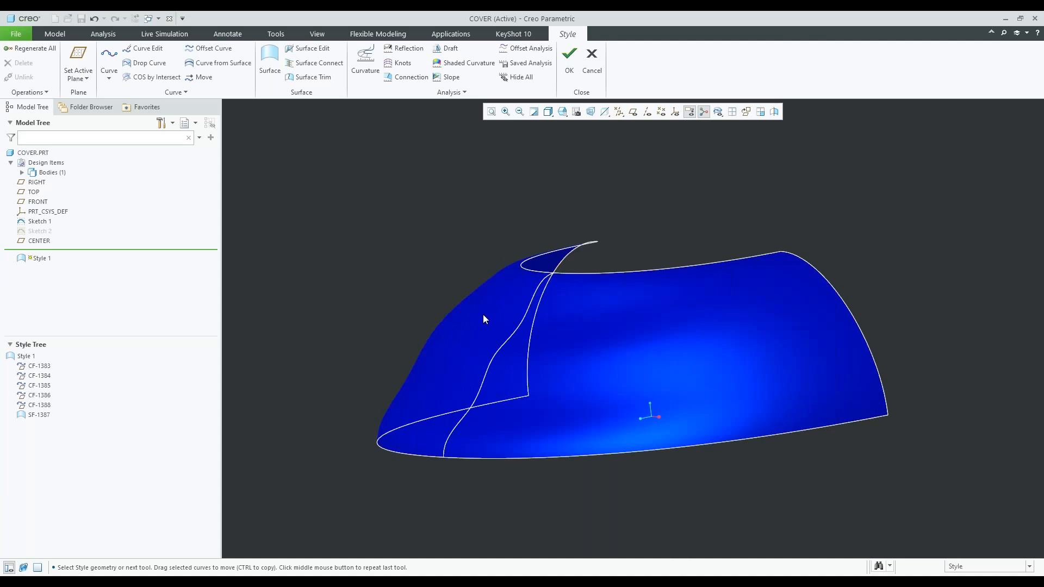
click(511, 340)
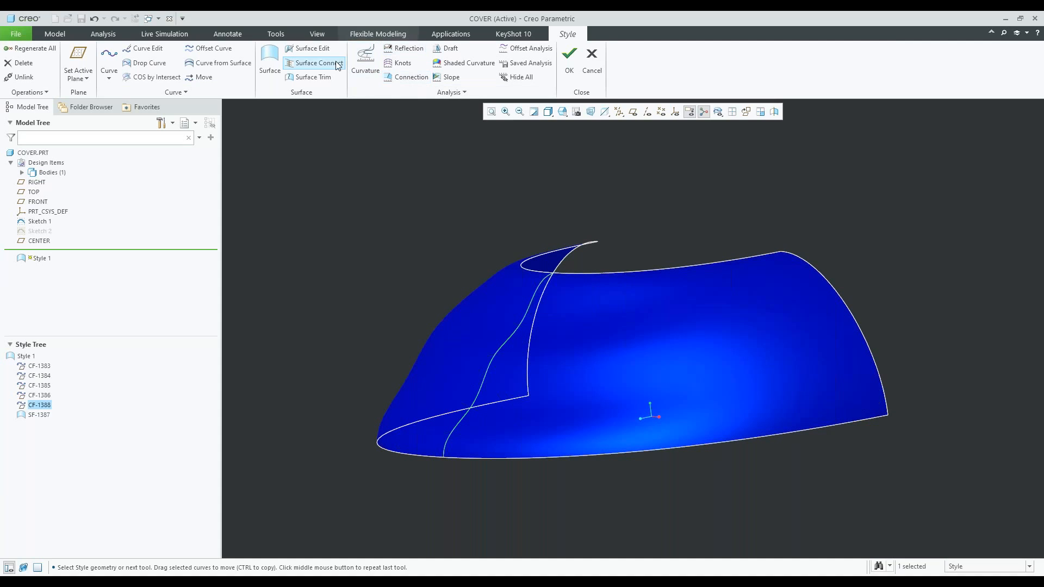
click(369, 71)
middle_drag(559, 306, 487, 341)
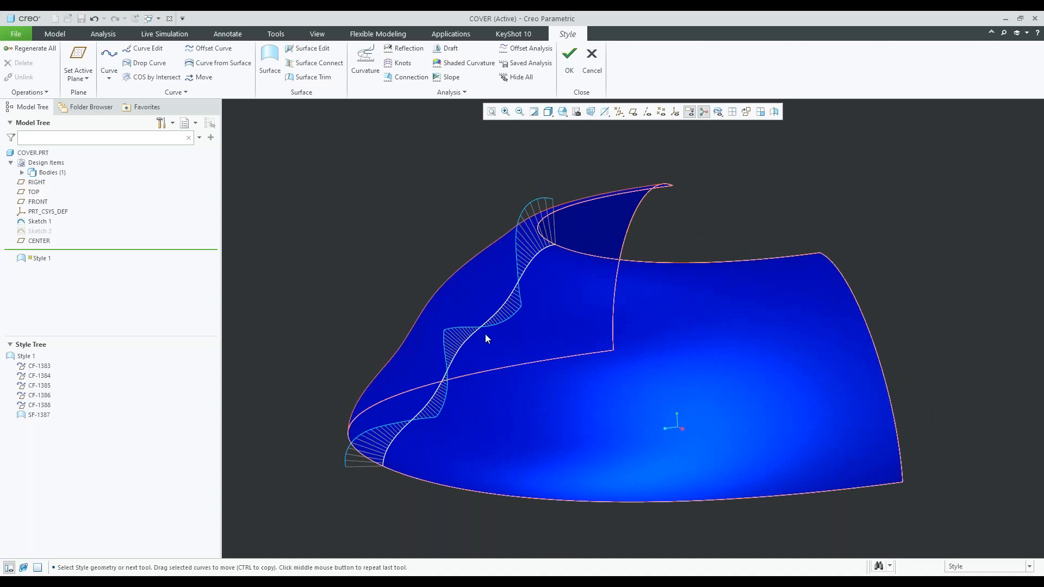
scroll(565, 379, up, 2)
middle_drag(544, 376, 590, 383)
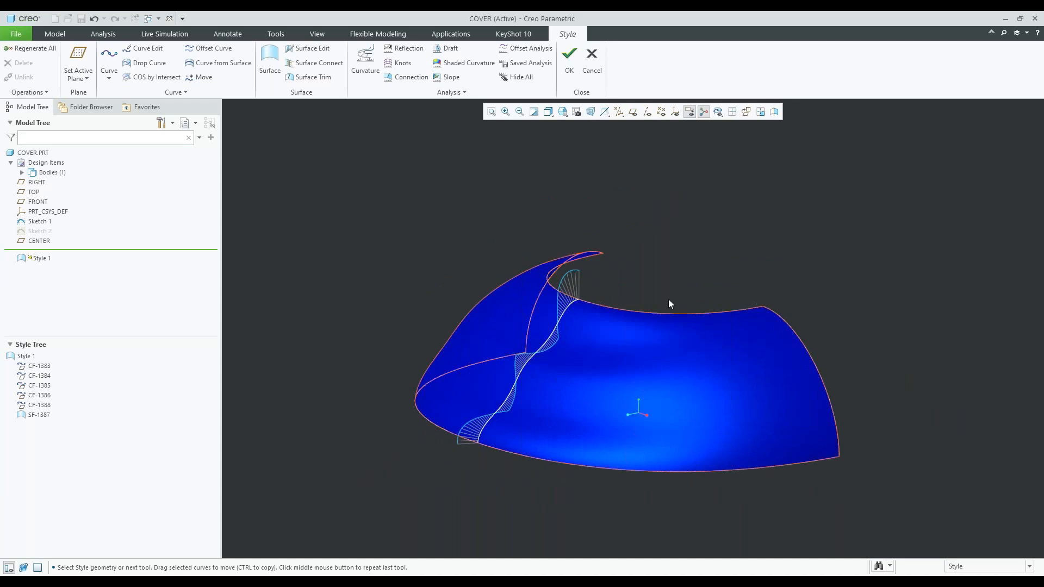
scroll(669, 301, up, 1)
scroll(665, 283, down, 1)
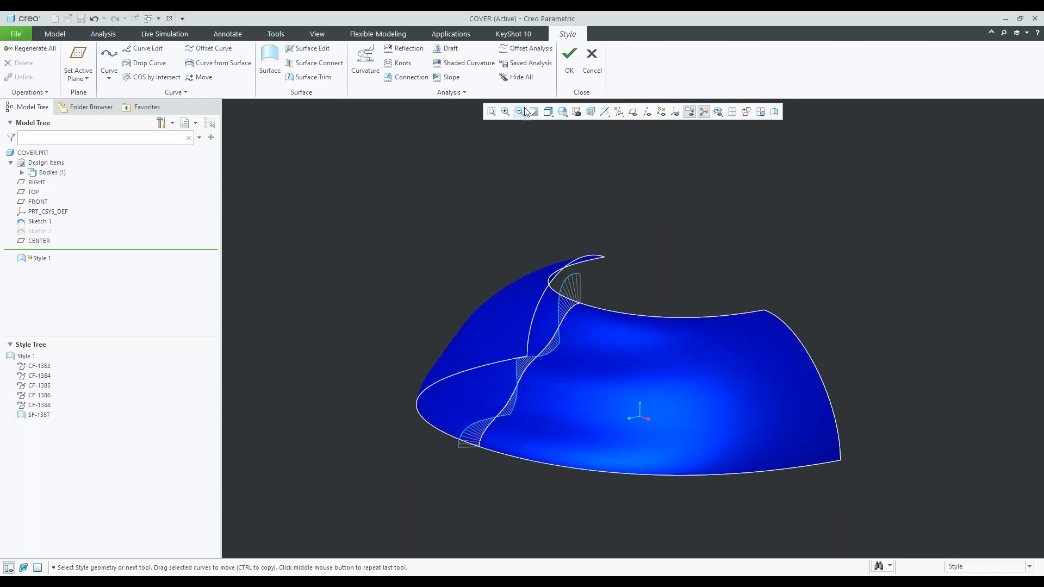
Toggle the visibility of the saved analysis ANALYSIS_CURVATURE_1, and hide all analyses
click(531, 63)
click(939, 302)
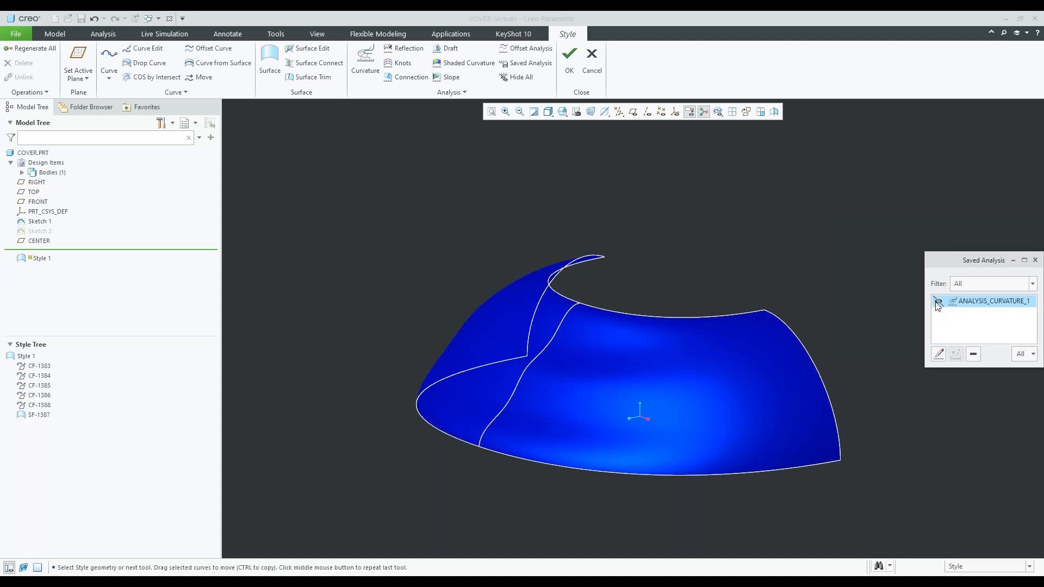
middle_drag(750, 389, 899, 357)
click(1036, 260)
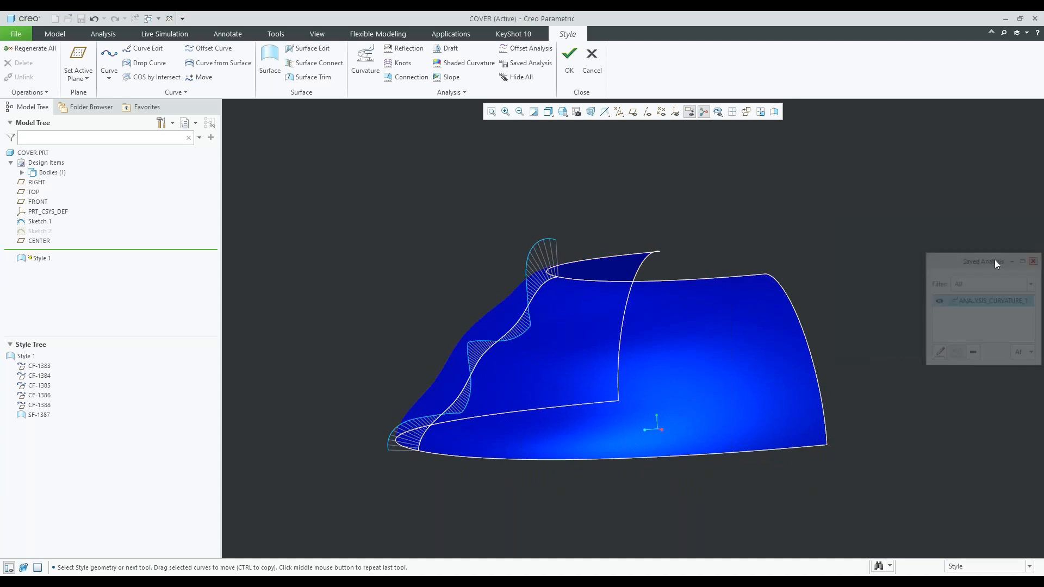
click(519, 77)
middle_drag(473, 228, 455, 264)
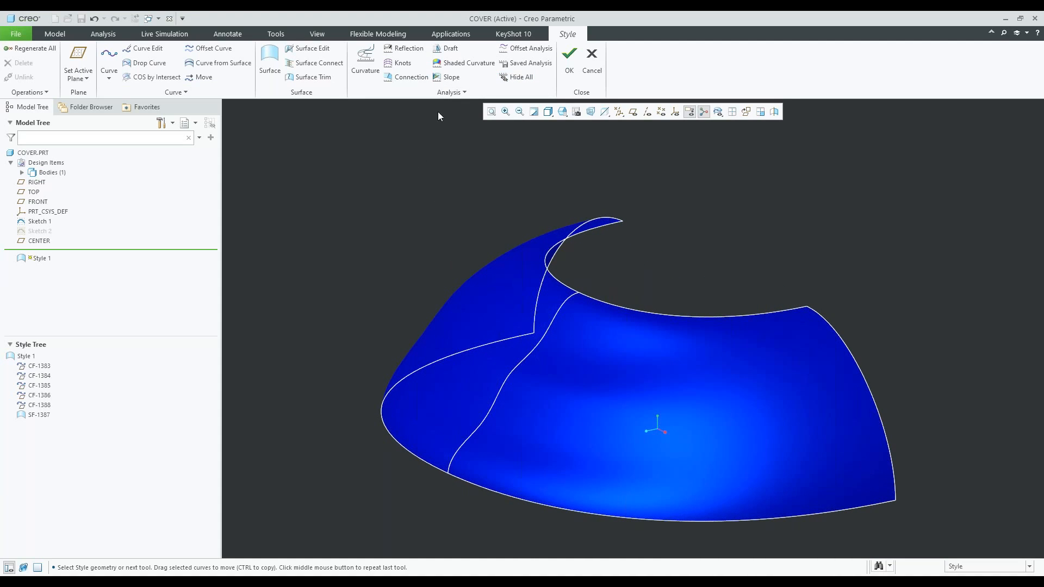
Run a quick reflection analysis on the style surface and inspect the zebra stripes
click(403, 48)
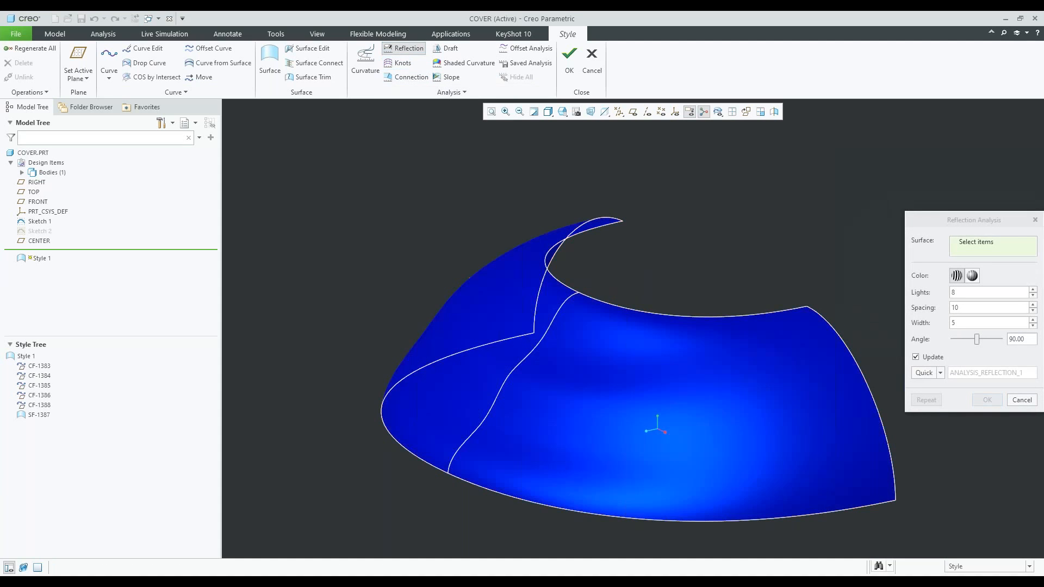
click(587, 373)
mouse_move(586, 374)
middle_down()
mouse_move(632, 407)
mouse_move(641, 367)
mouse_move(580, 355)
mouse_move(572, 387)
middle_up()
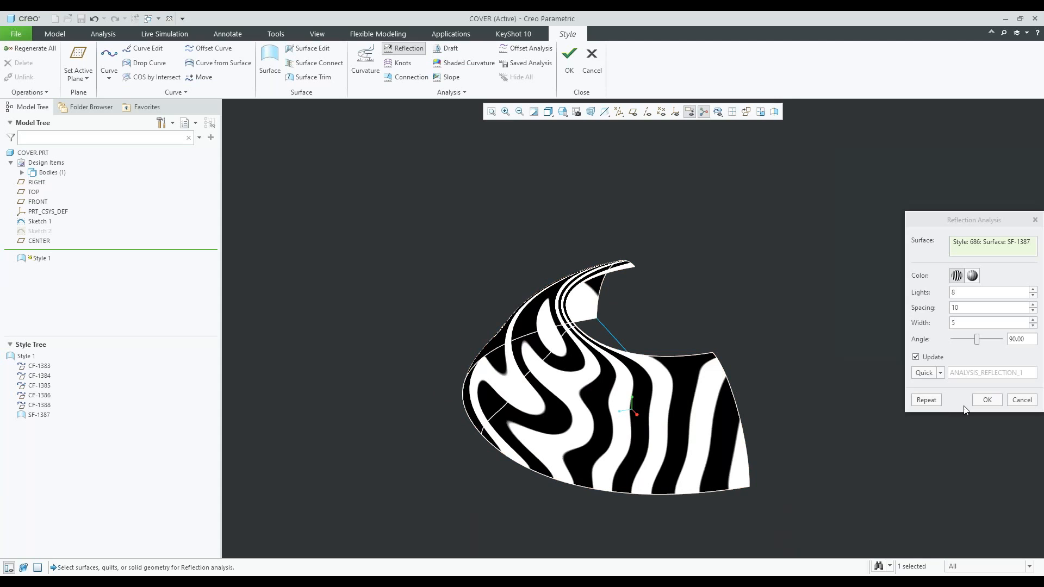
click(987, 400)
Edit the surface's bottom boundary curve, fix the tangent length at its left end to 20, and mark that length for export
middle_drag(721, 325, 419, 340)
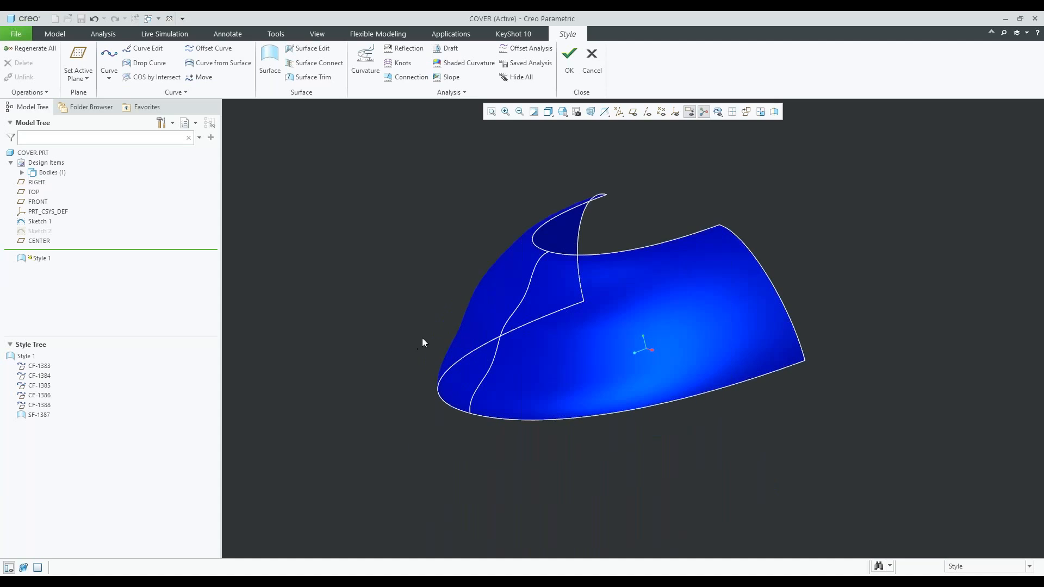
scroll(462, 410, down, 2)
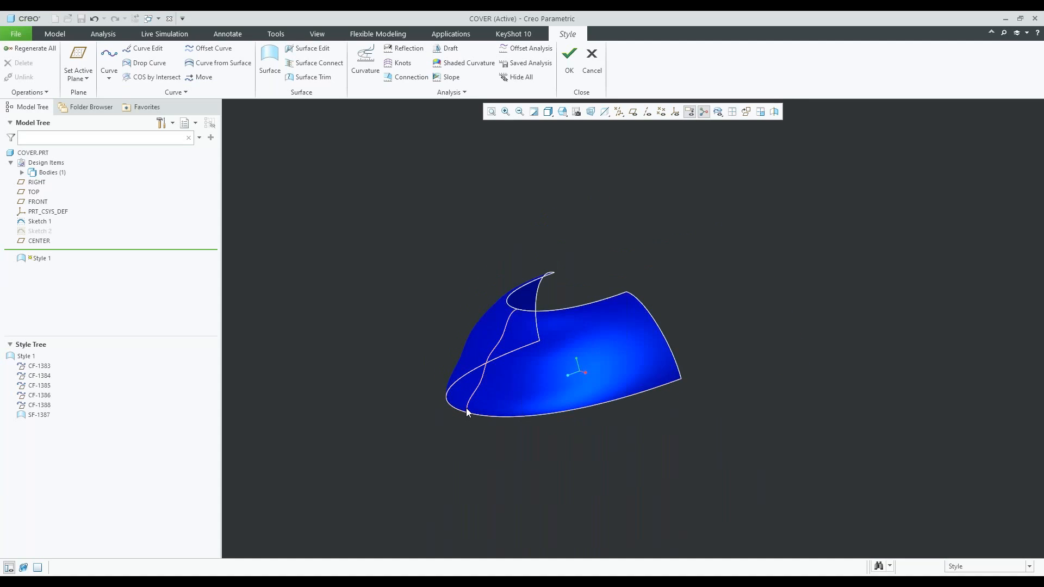
mouse_move(501, 301)
middle_down()
mouse_move(523, 283)
mouse_move(534, 300)
mouse_move(510, 285)
middle_up()
middle_drag(531, 330, 574, 326)
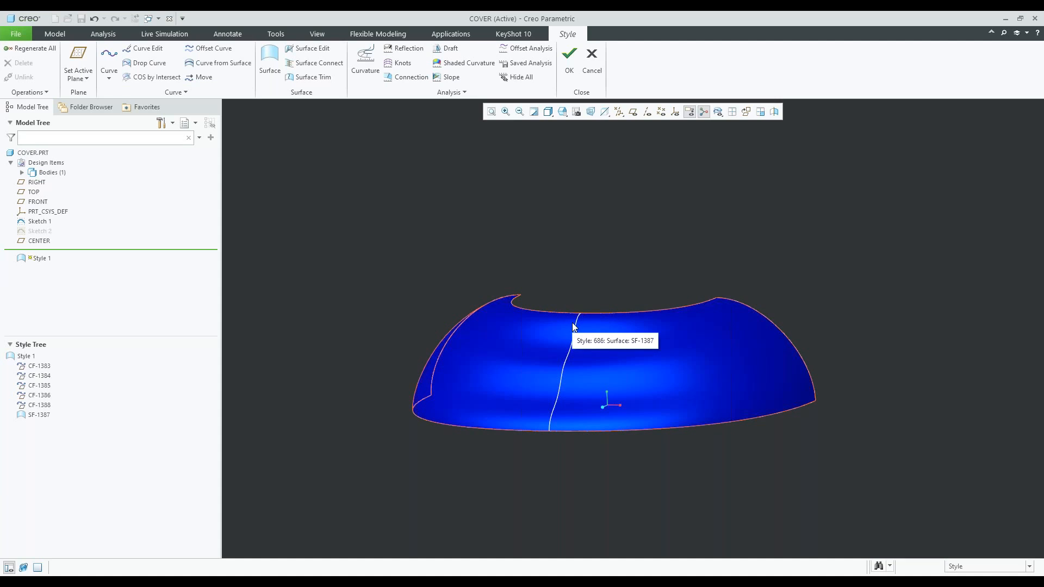
middle_drag(574, 326, 456, 418)
double_click(435, 372)
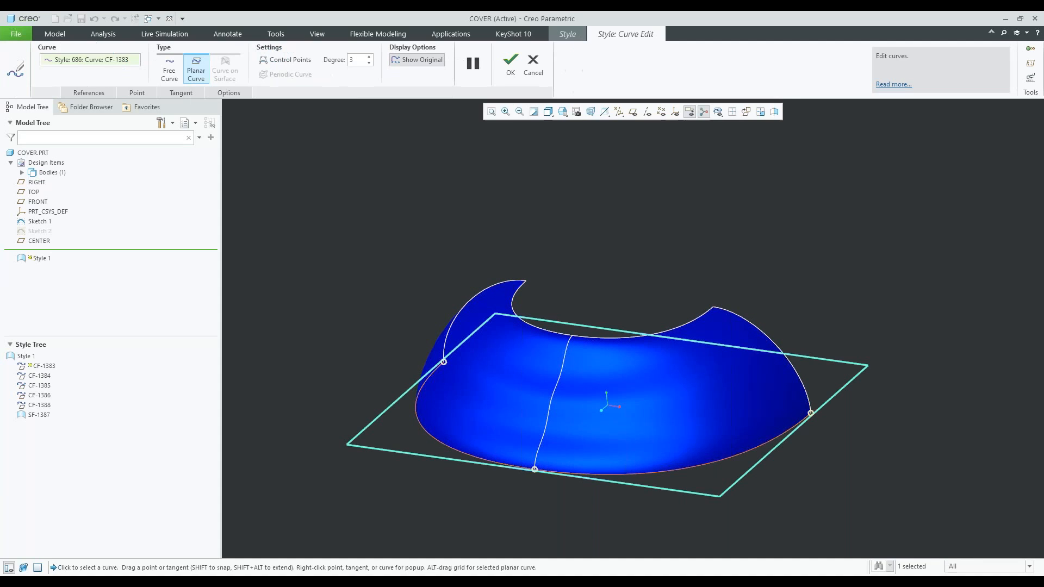
click(181, 93)
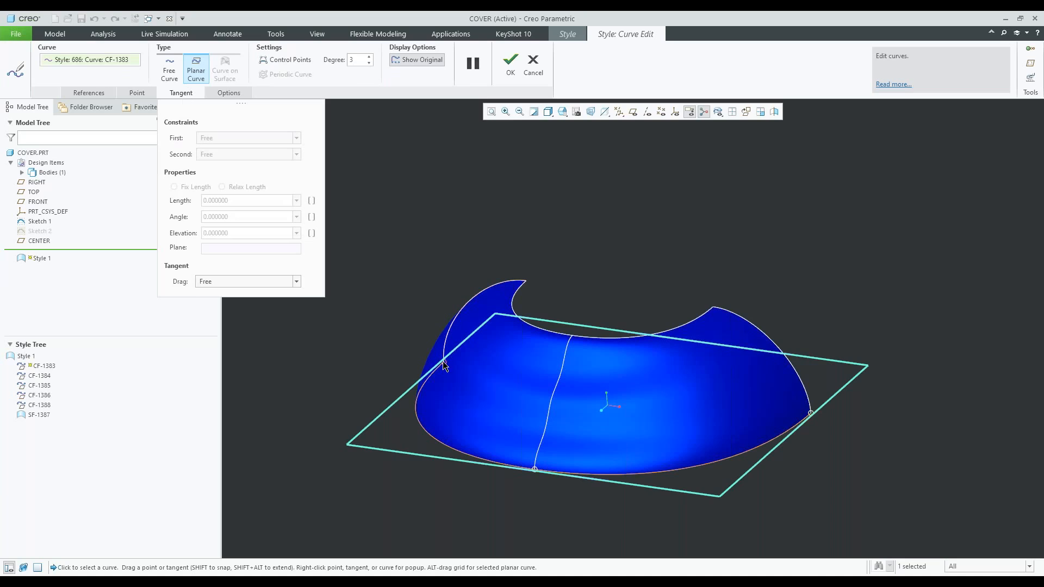
click(443, 361)
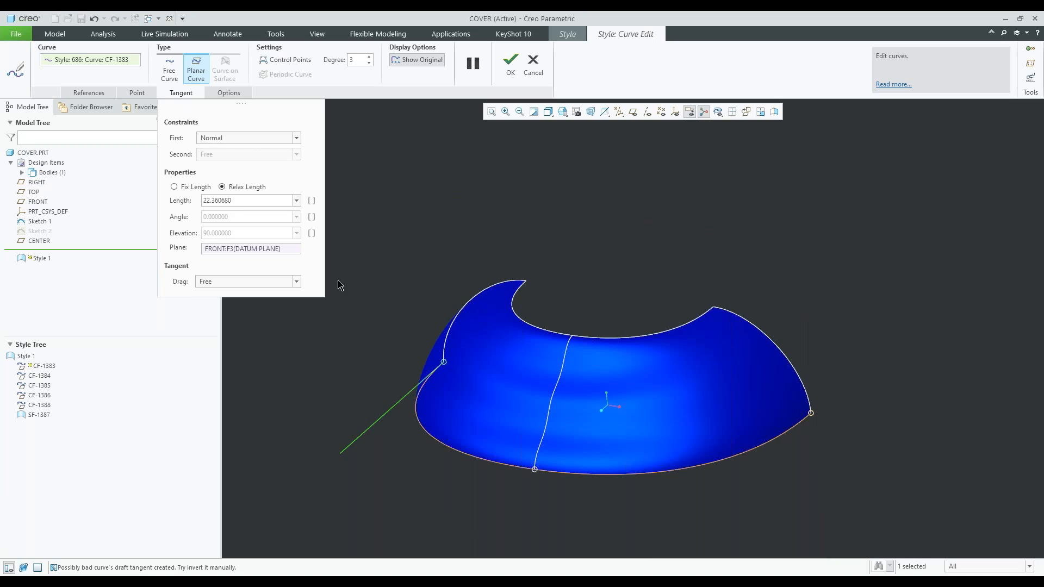
click(176, 188)
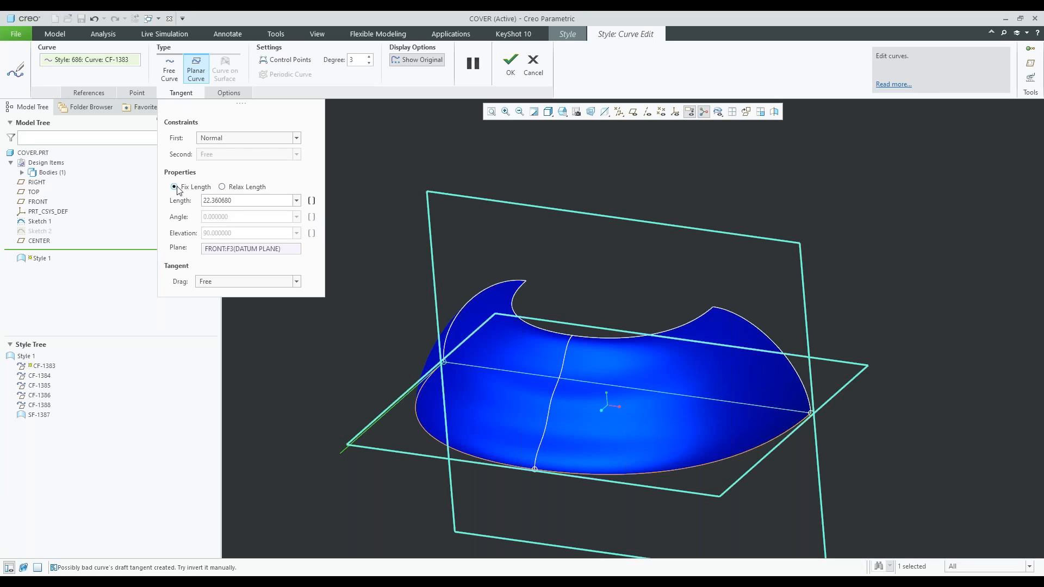
double_click(242, 200)
text(20)
key(Return)
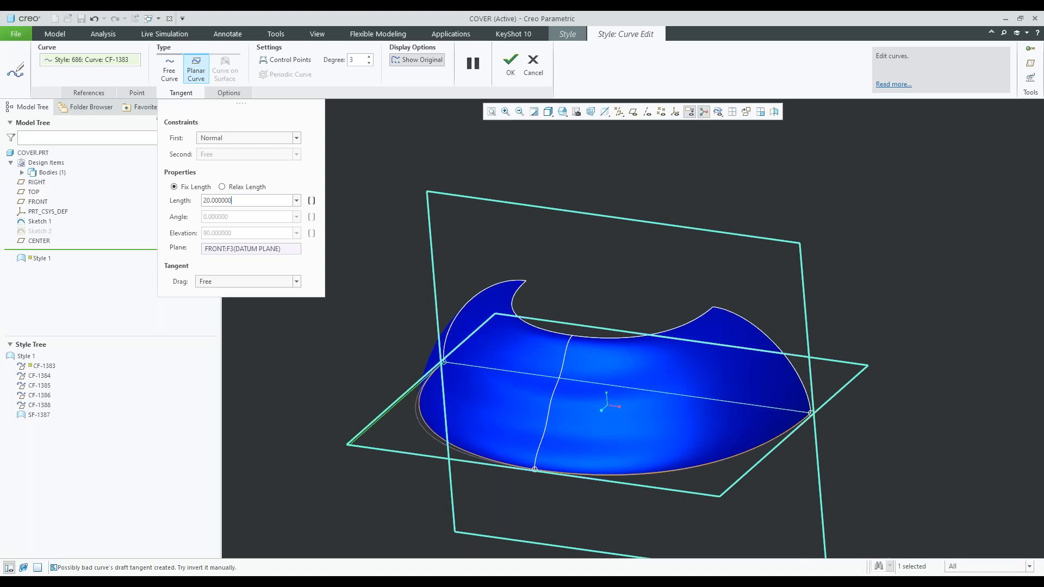
click(311, 202)
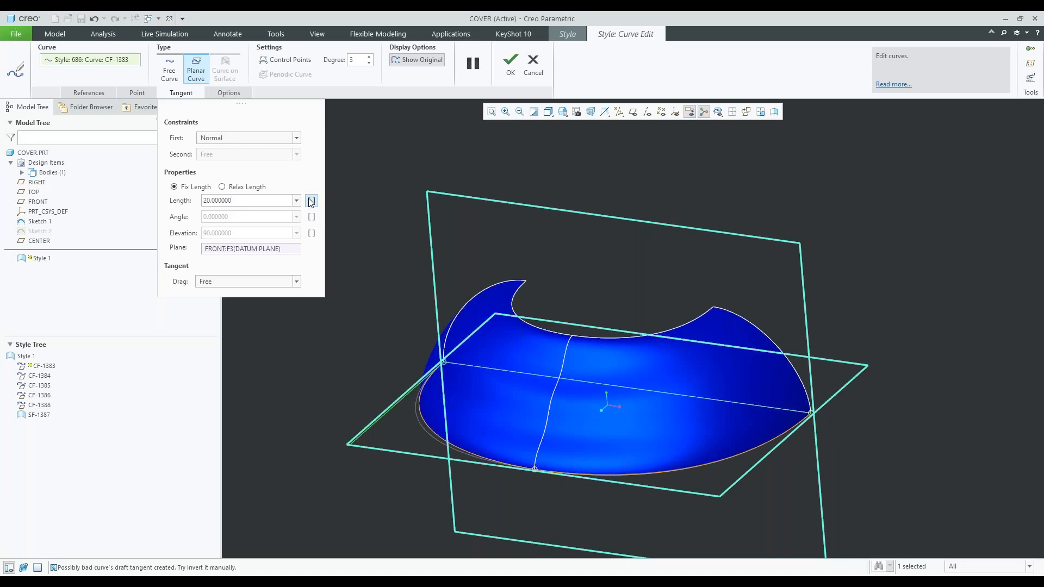
Fix the tangent length at the bottom boundary curve's right end to 20 and complete the curve edit
click(811, 416)
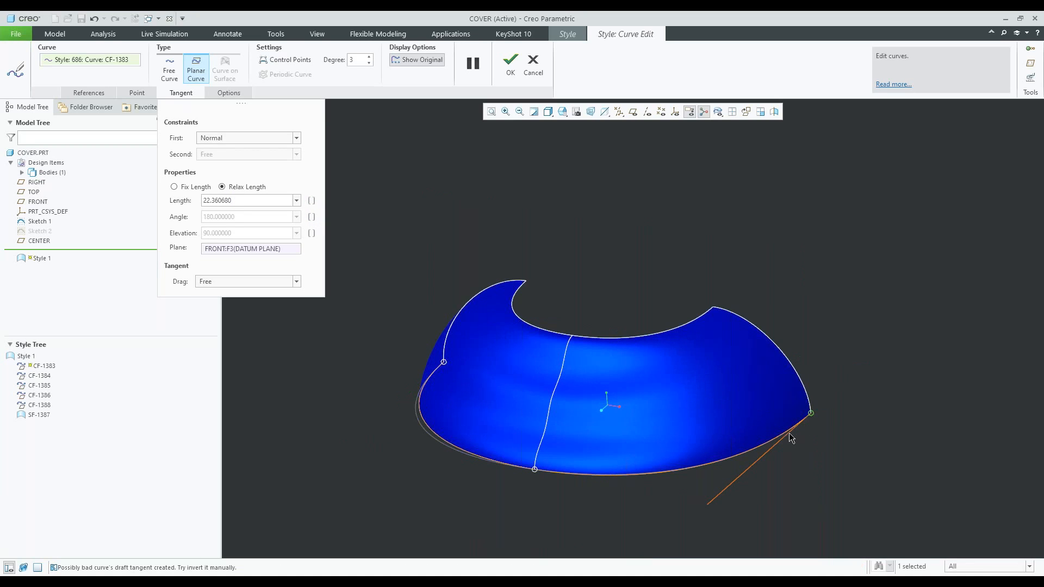
double_click(239, 202)
text(20)
key(Return)
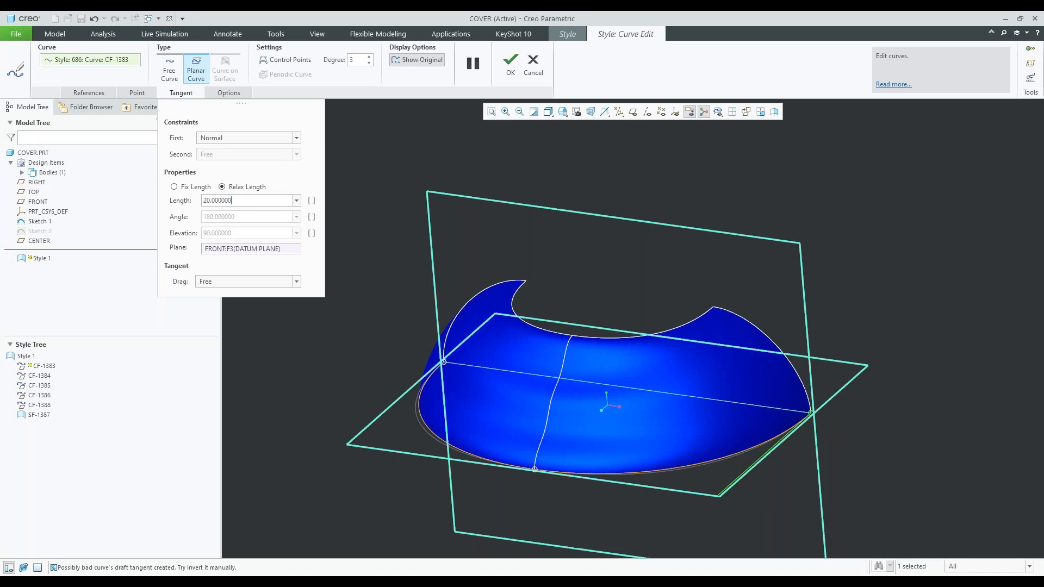
click(174, 186)
click(510, 61)
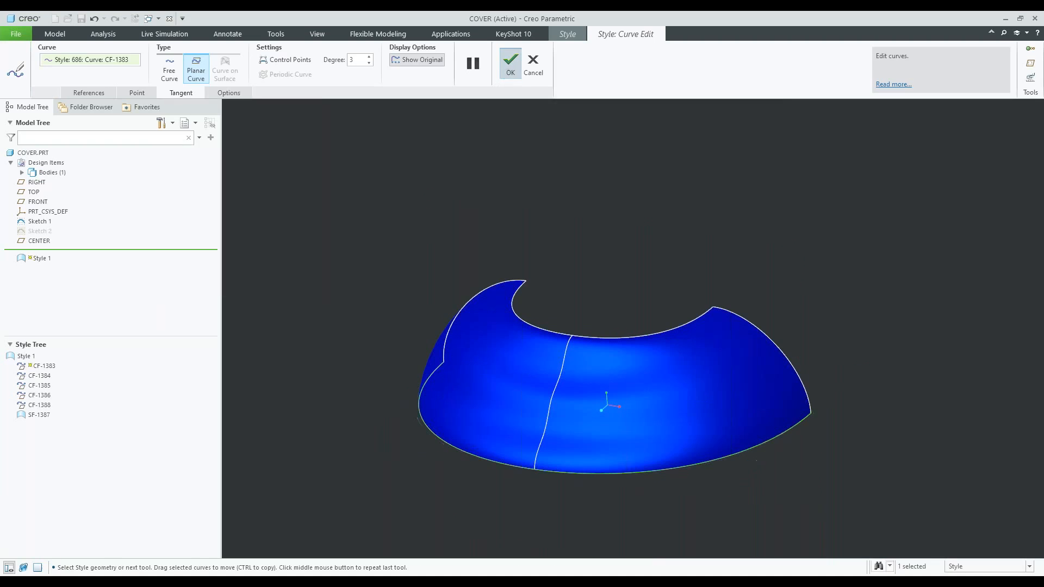
Edit the surface's left side curve and fix the tangent lengths at its upper and lower ends to 3.5
double_click(497, 285)
click(525, 281)
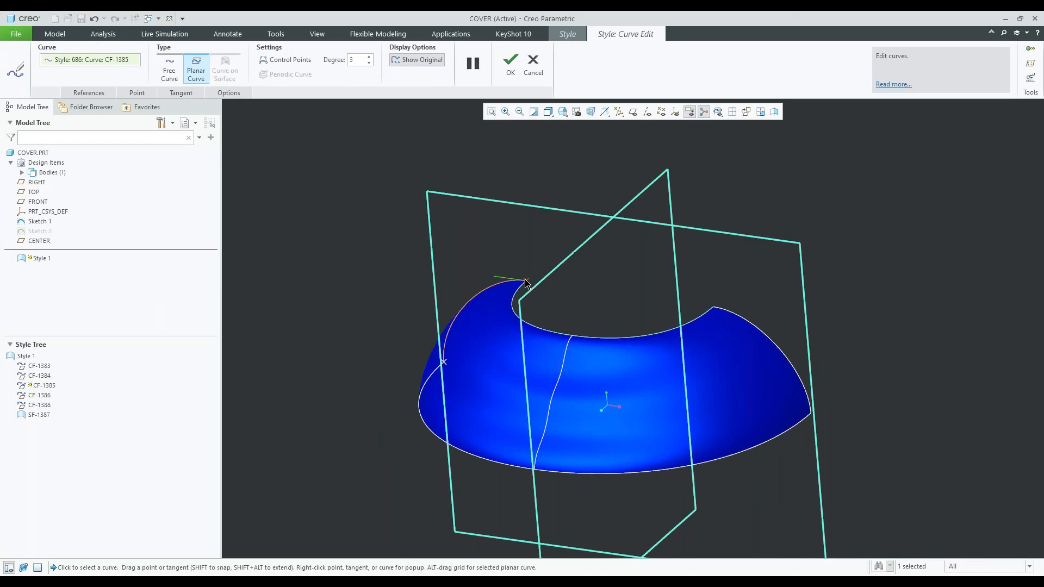
click(175, 97)
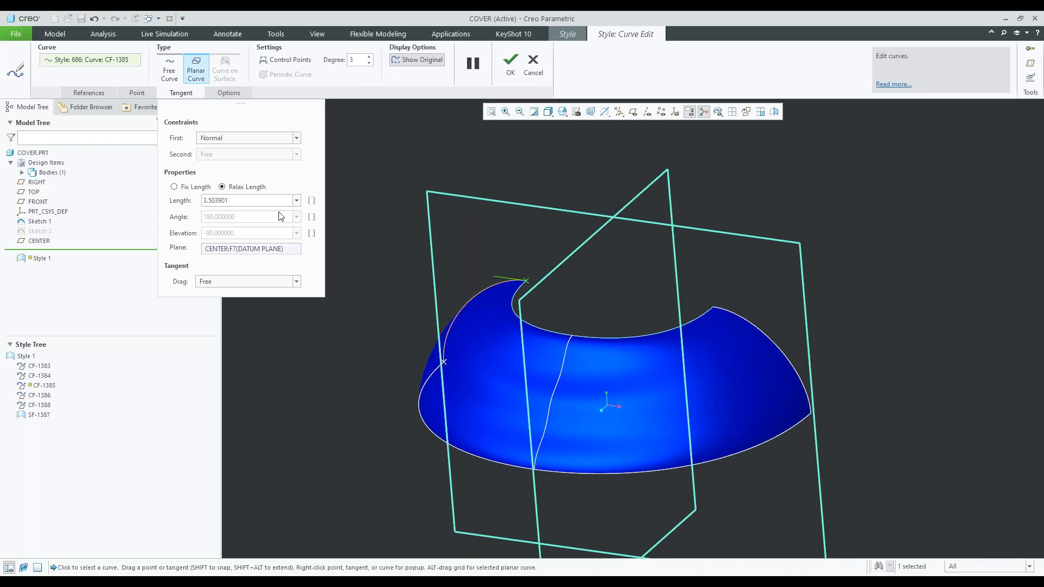
double_click(245, 202)
text(3.5)
key(Return)
click(447, 361)
click(174, 187)
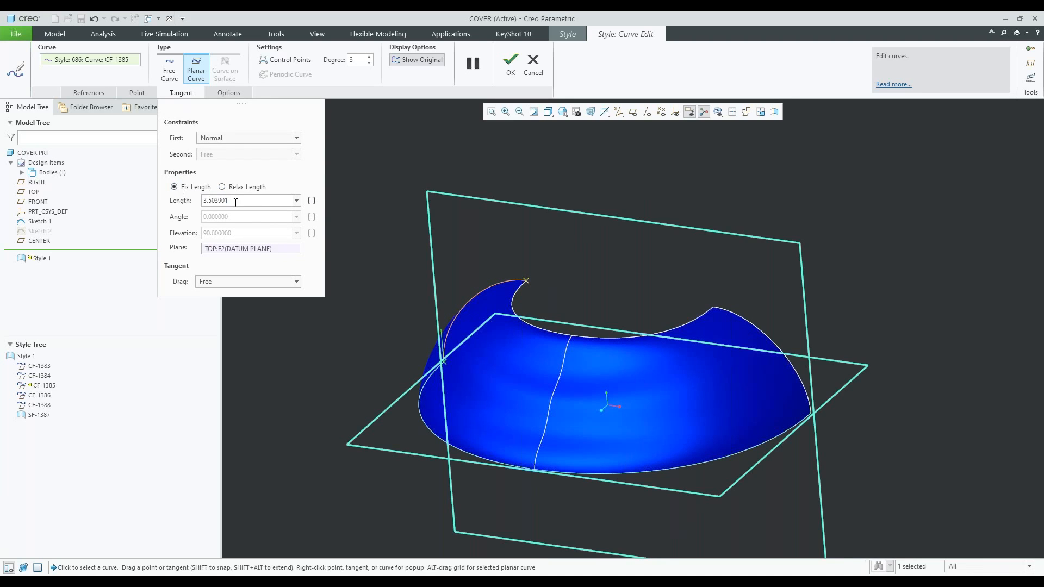
text(3.5)
key(Return)
Edit the surface's right side curve, set the tangent lengths at both its ends to 3.5, and complete the curve edit
click(746, 325)
click(714, 307)
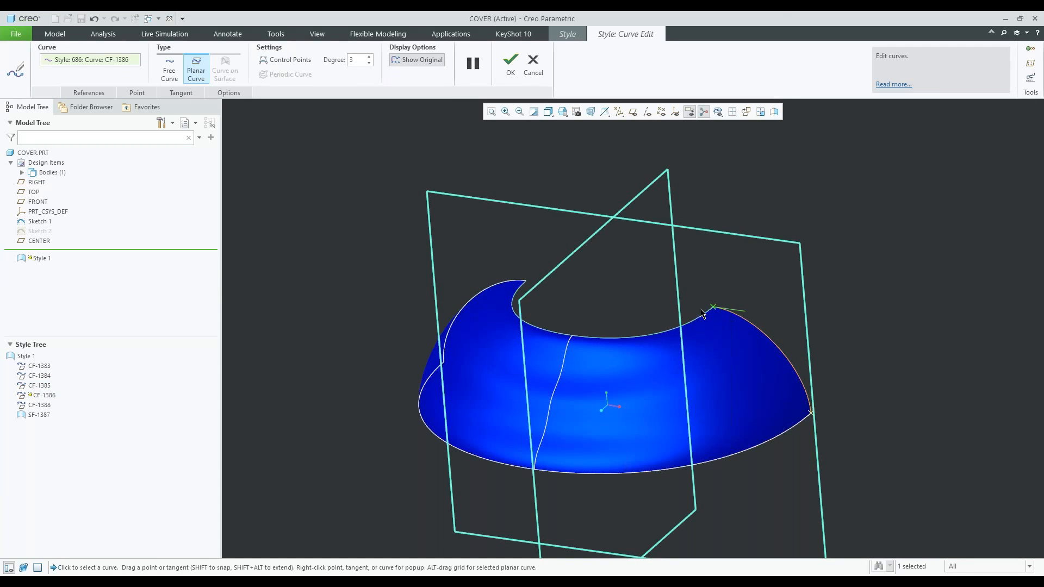
click(185, 96)
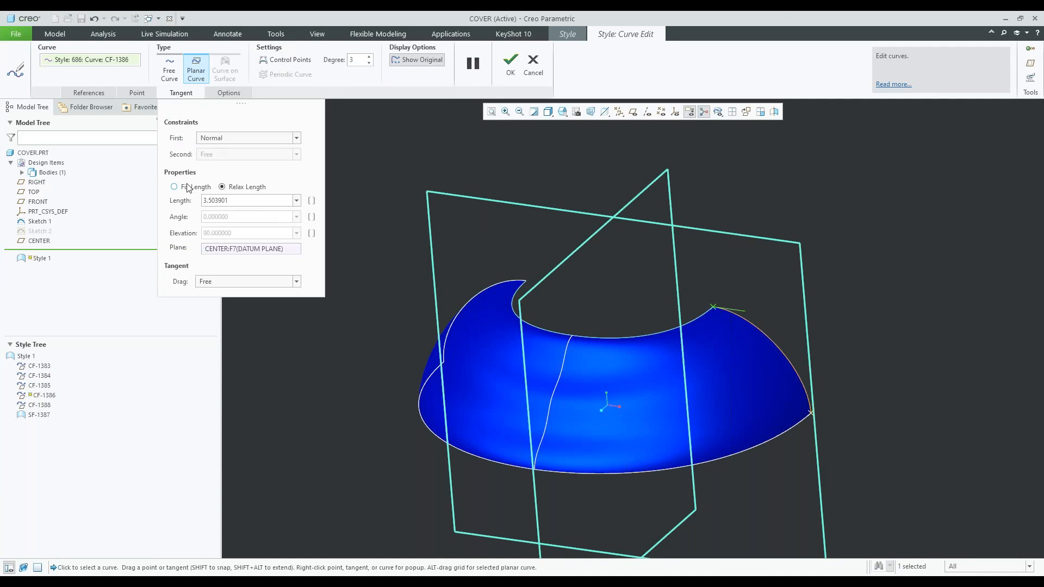
double_click(226, 202)
text(3.500000)
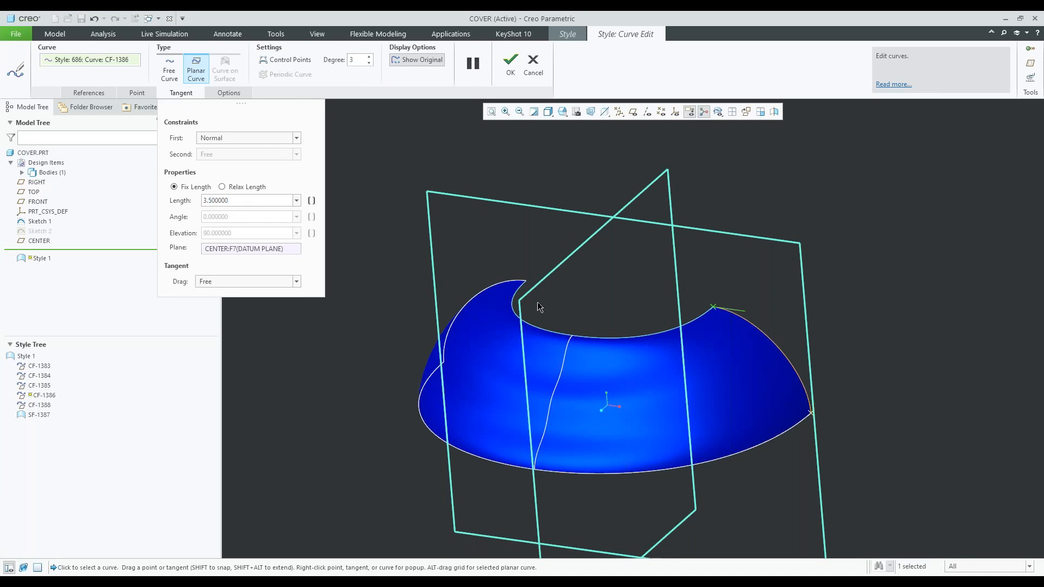
click(811, 413)
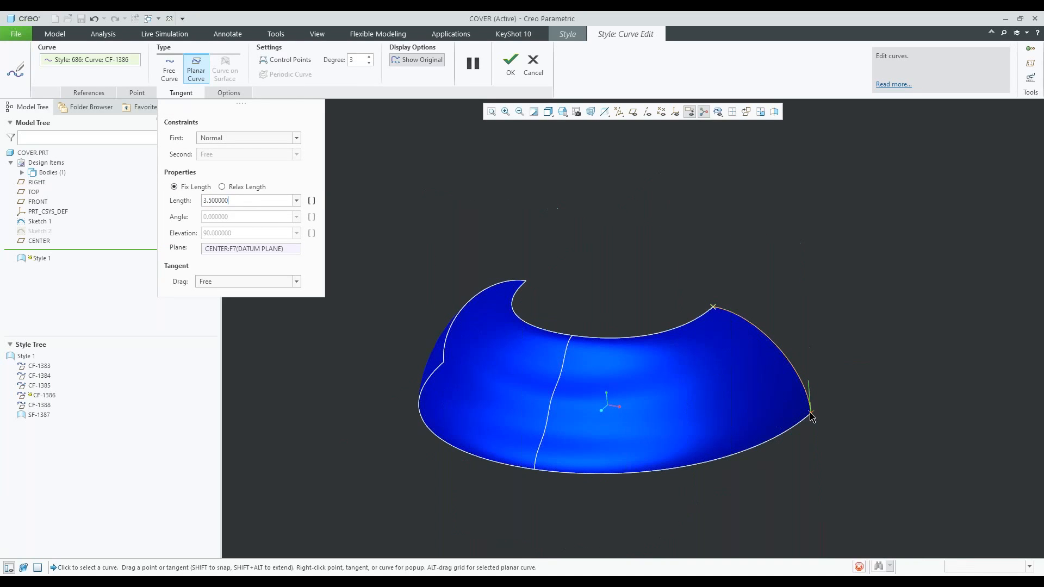
drag(225, 201, 173, 202)
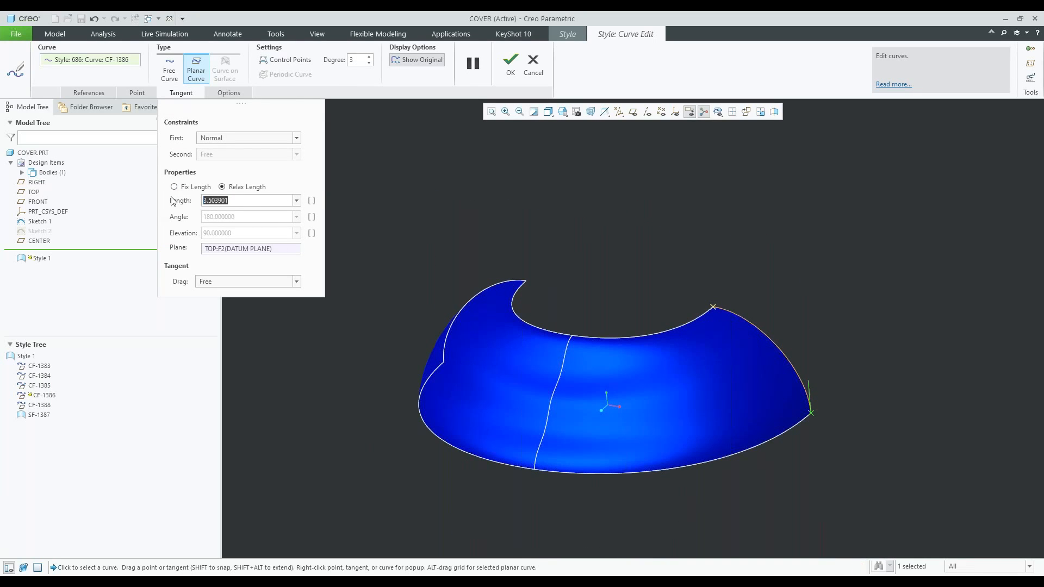
text(3.500000)
key(Return)
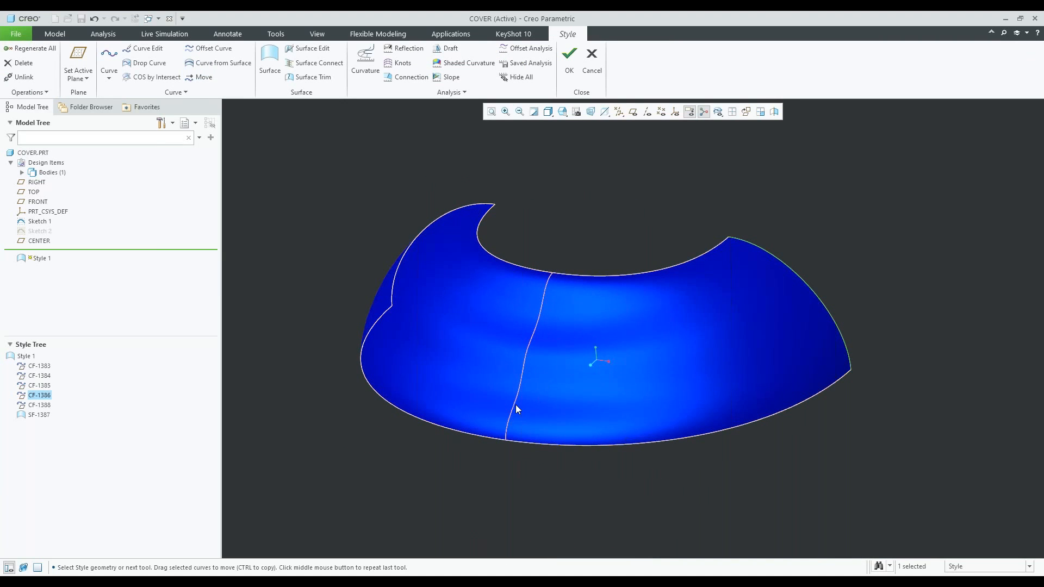
Edit the internal curve, mark the draft value at its bottom end for export, and fix that end's tangent length to 4
double_click(513, 416)
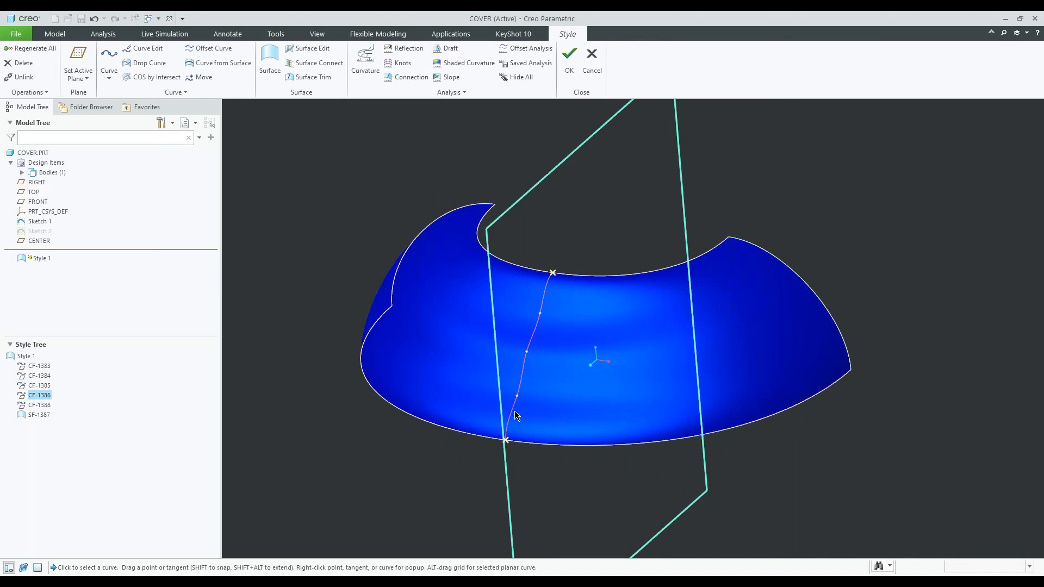
scroll(513, 416, down, 2)
middle_drag(514, 416, 412, 413)
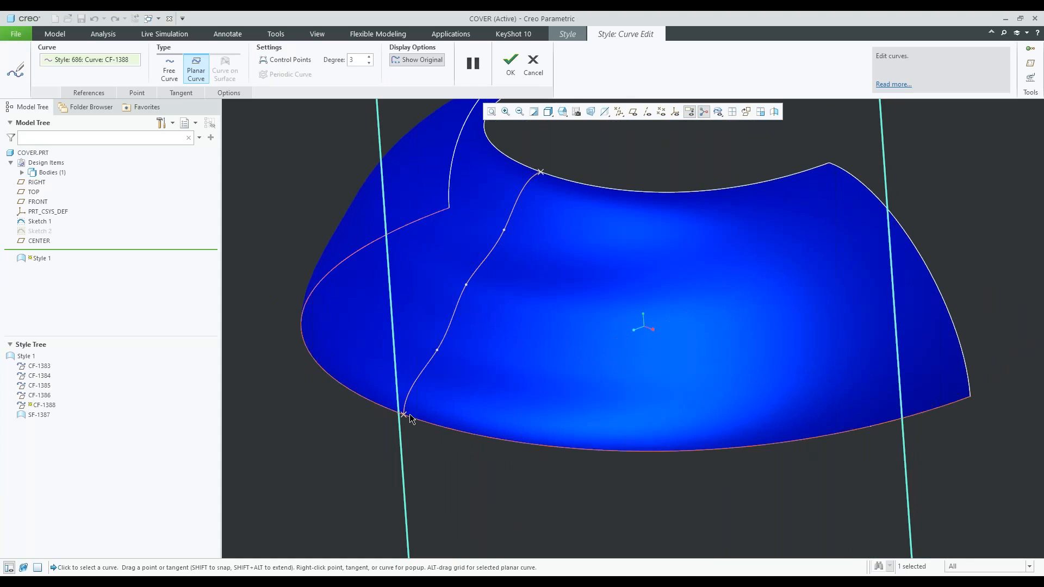
click(405, 414)
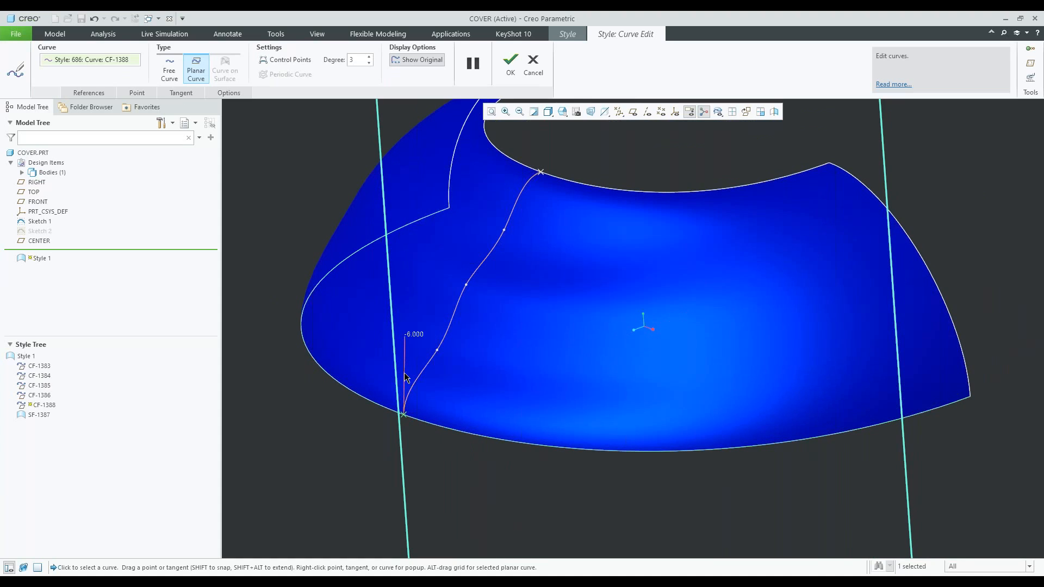
click(180, 92)
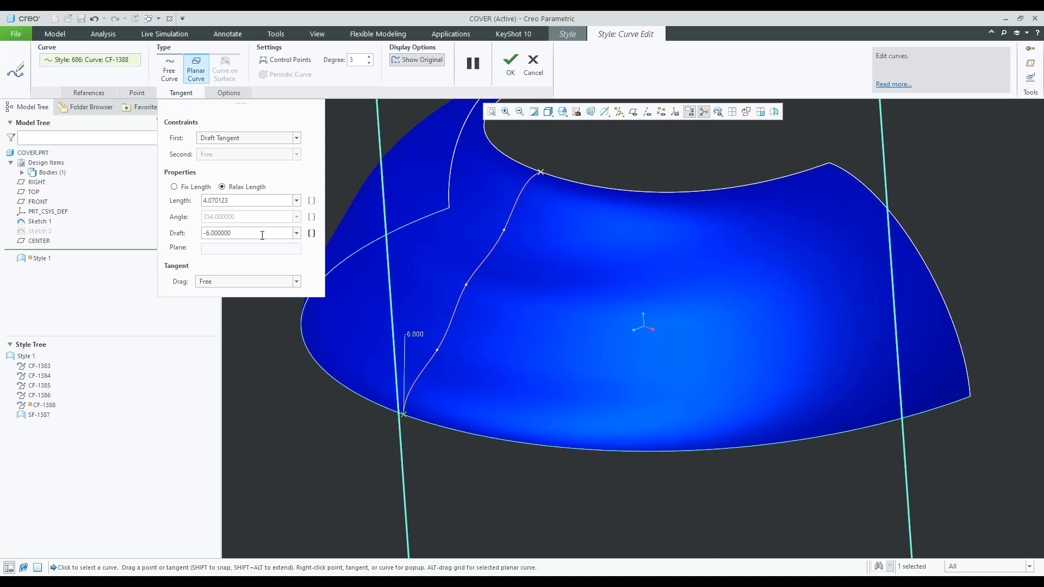
click(312, 235)
click(175, 187)
double_click(251, 201)
text(4)
key(Return)
Fix the tangent length at the internal curve's top end to 4, export it, and accept the curve edit
click(541, 171)
drag(240, 201, 139, 201)
text(4)
key(Return)
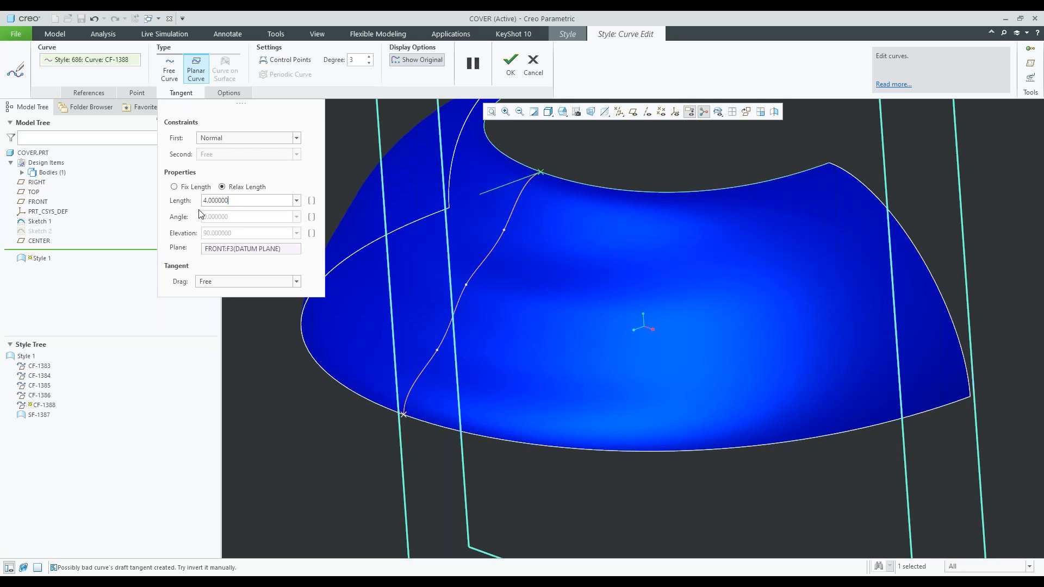
click(182, 187)
scroll(470, 486, up, 2)
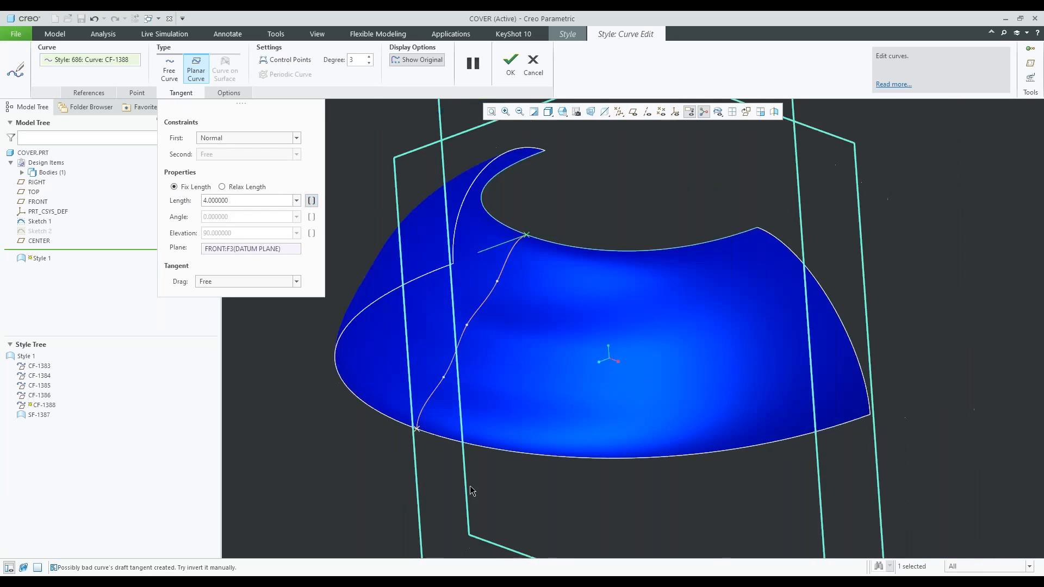
click(510, 65)
Complete the Style feature, regenerate the cover, and clear the selection
mouse_move(514, 352)
middle_down()
mouse_move(531, 308)
mouse_move(535, 245)
mouse_move(541, 348)
mouse_move(527, 311)
middle_up()
click(570, 62)
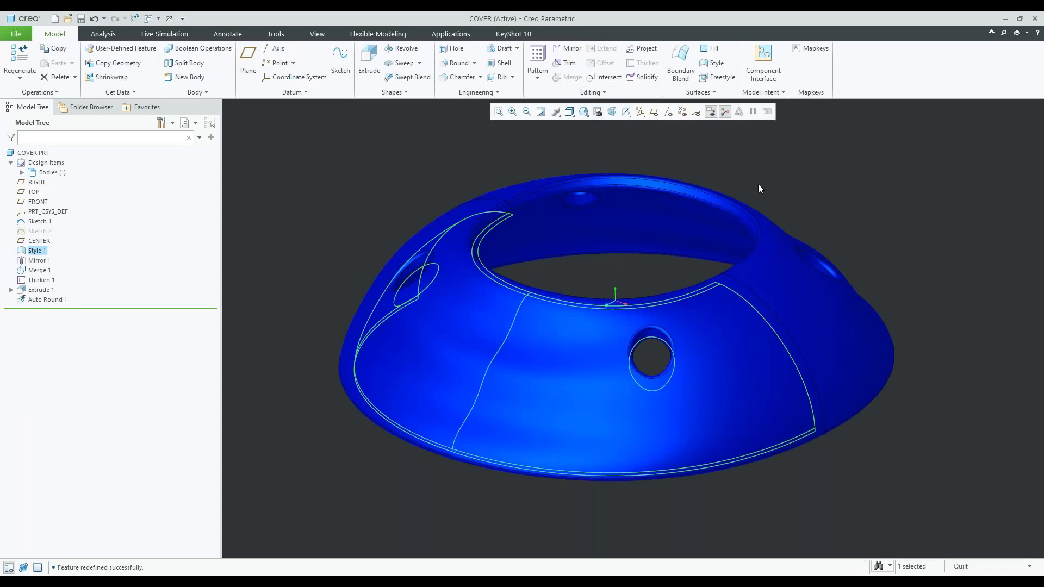
click(856, 189)
scroll(252, 401, up, 2)
scroll(298, 367, down, 2)
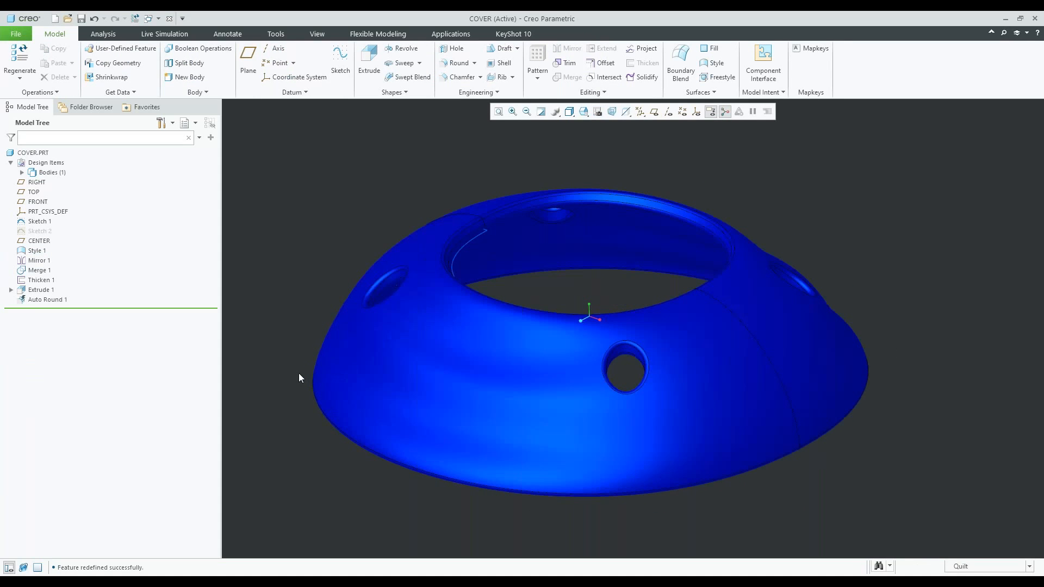
Display the dimensions of Style 1 and examine the exported tangent lengths around the cover
click(37, 251)
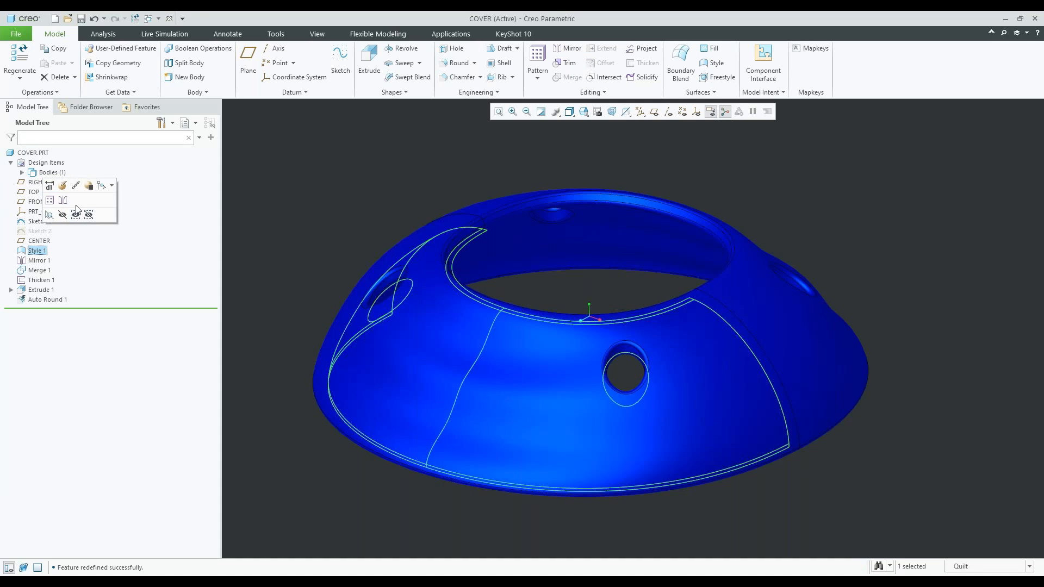
click(49, 186)
middle_drag(449, 304, 397, 353)
scroll(470, 400, up, 5)
scroll(449, 436, down, 5)
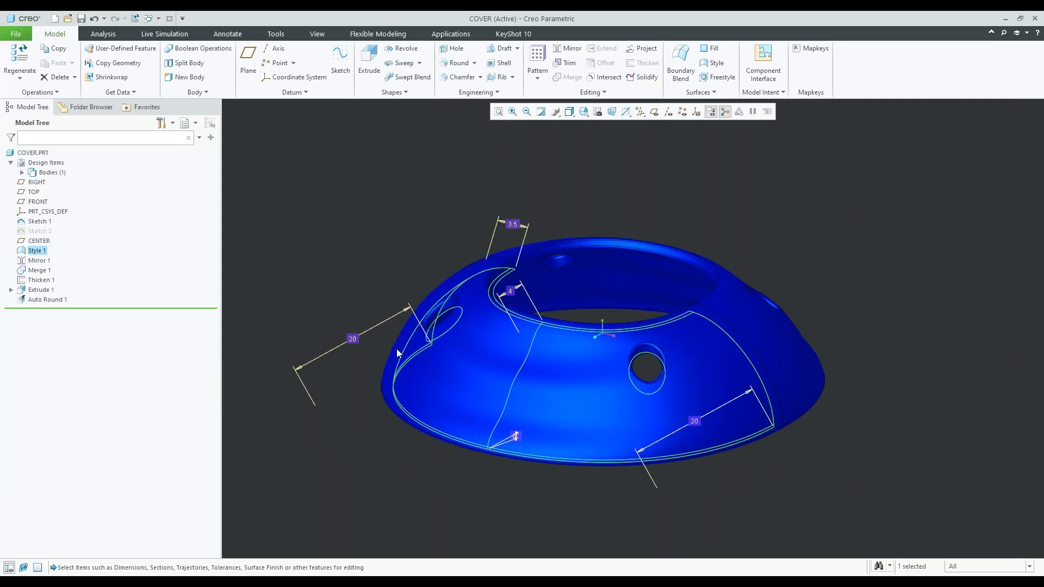
Redefine Style 1 to export the upper planar curve's offset from the TOP plane, and complete the feature
right_click(46, 252)
click(52, 199)
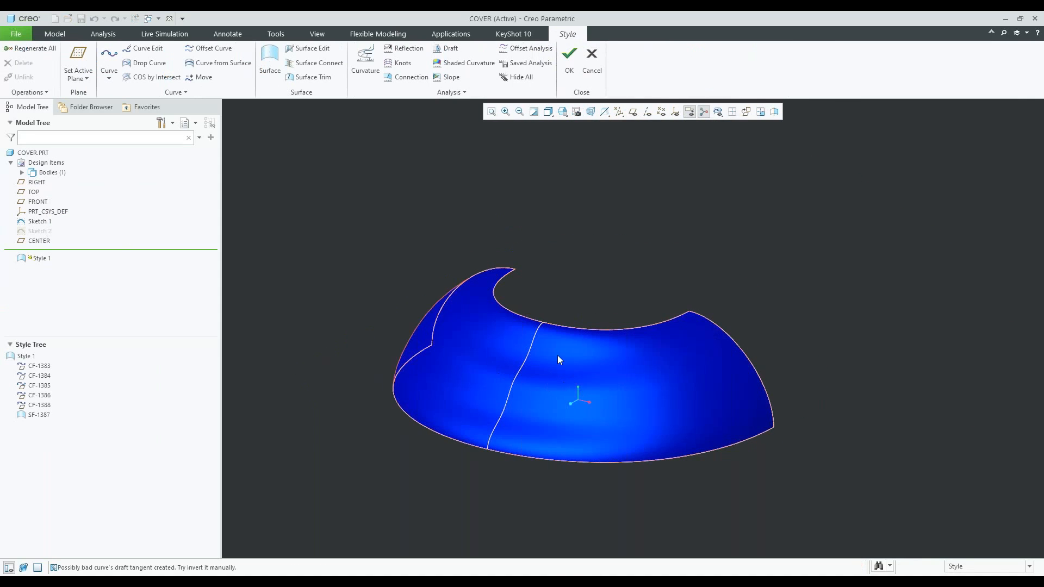
double_click(574, 328)
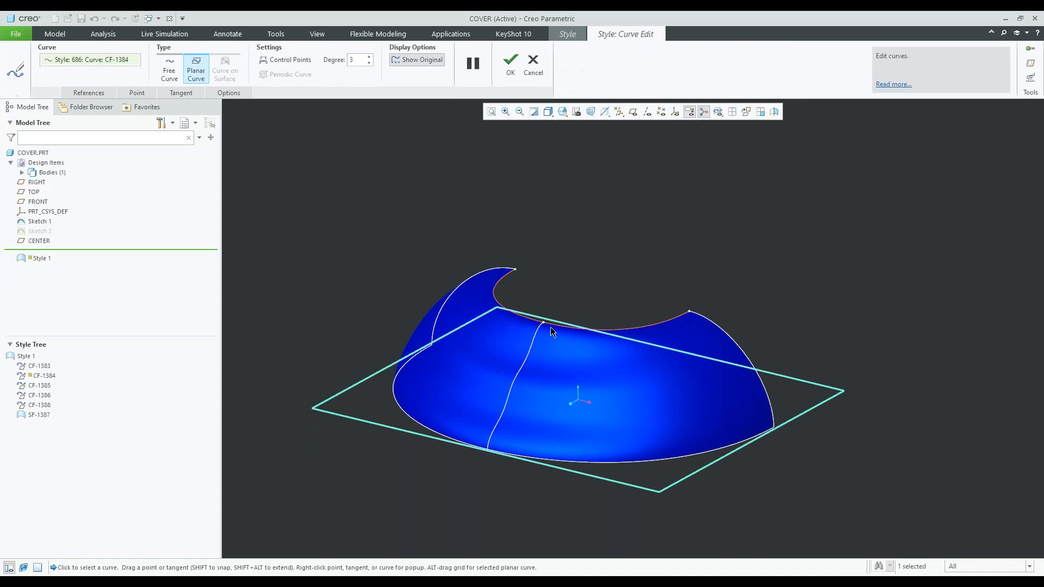
click(89, 93)
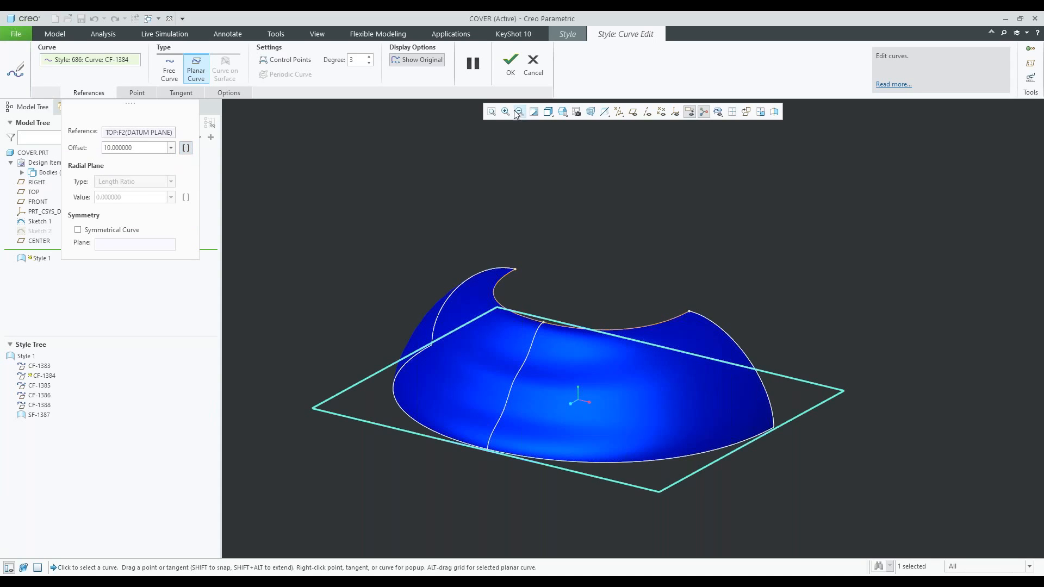
click(511, 65)
click(563, 73)
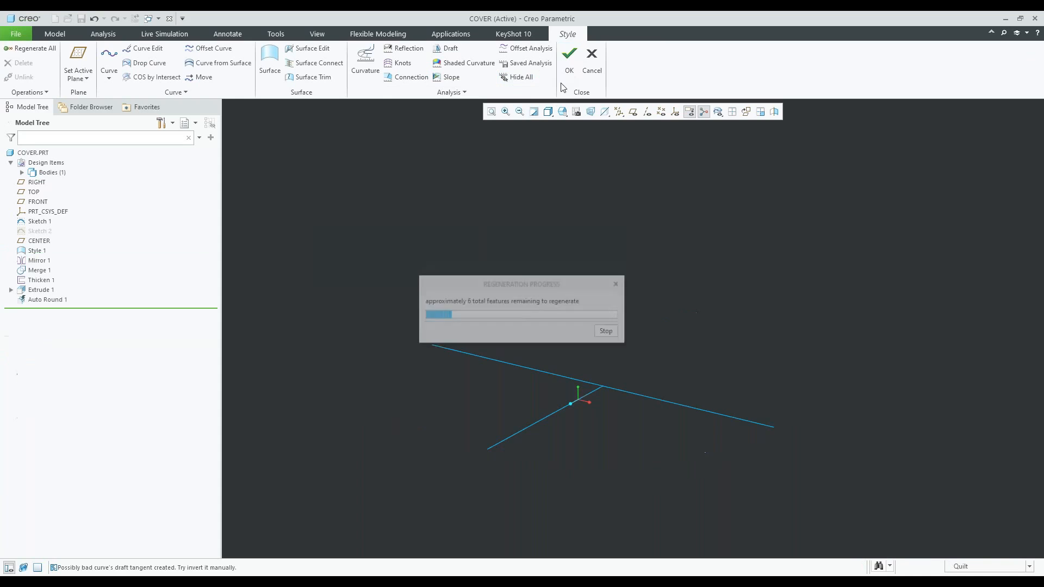
Show the dimensions of Style 1, set the upper curve's exported offset to 5, and inspect the regenerated cover
click(38, 253)
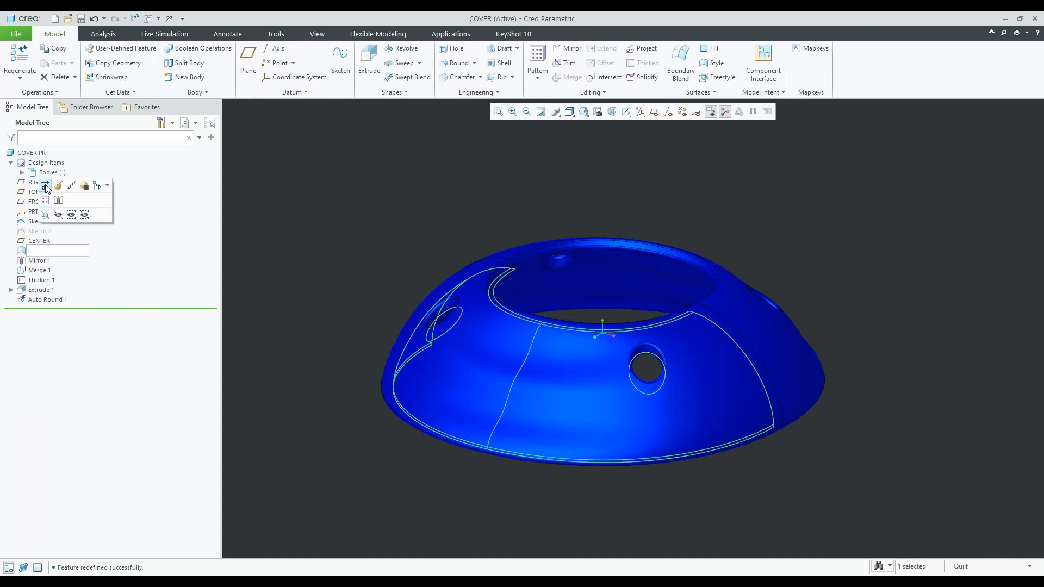
click(47, 186)
middle_drag(544, 324, 541, 387)
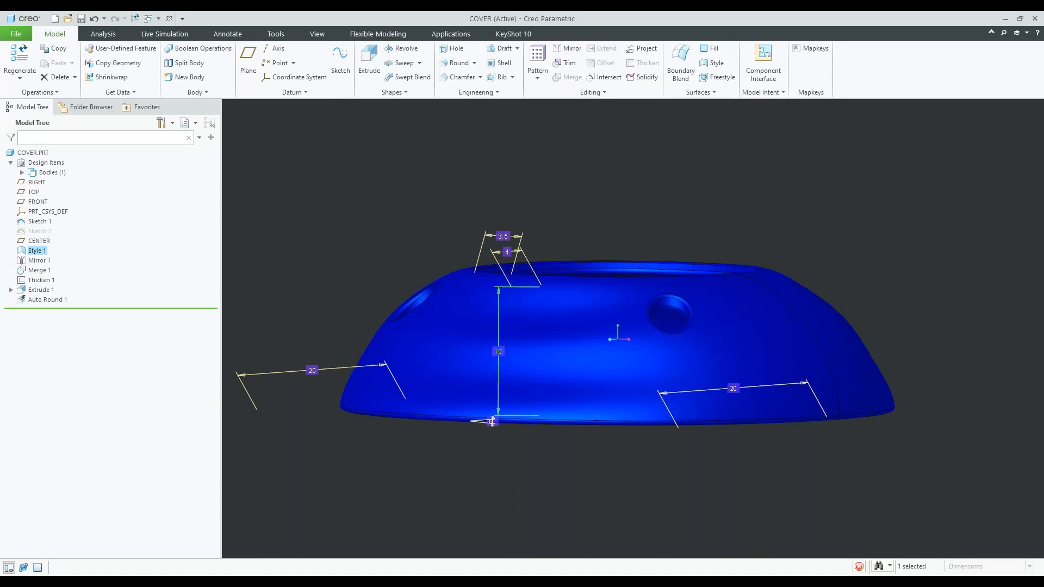
double_click(499, 352)
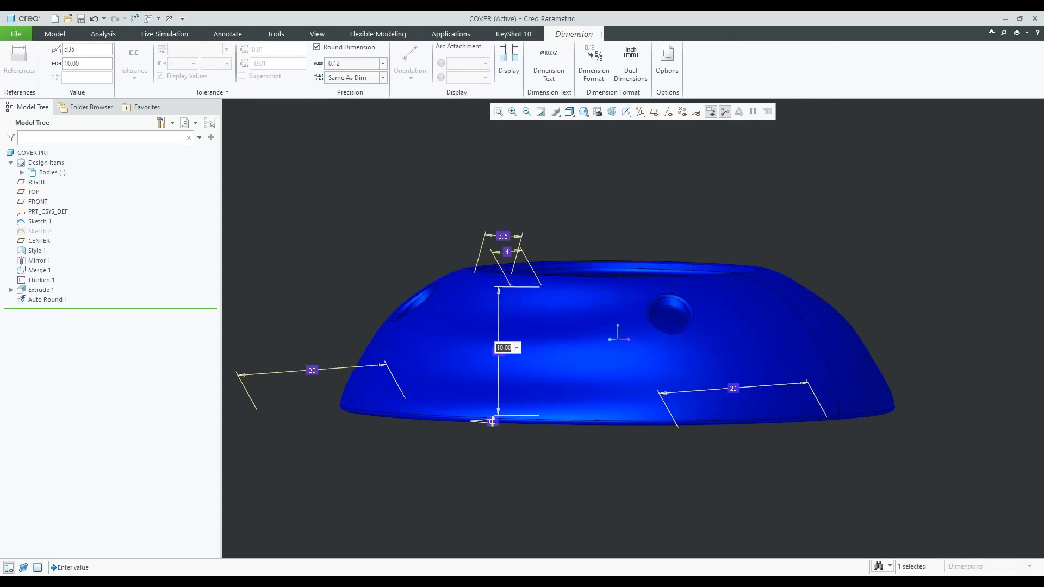
text(5)
key(Return)
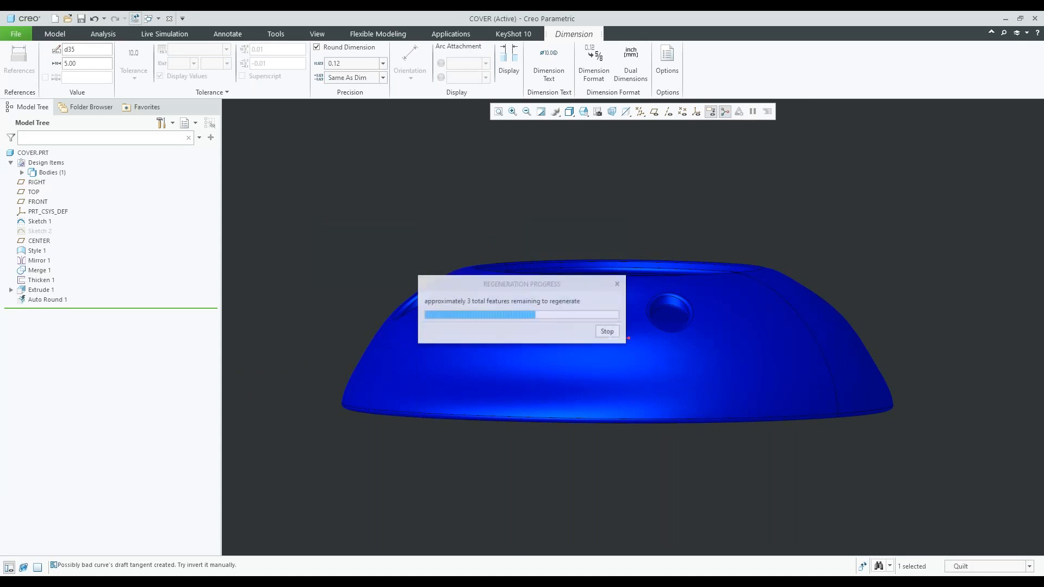
scroll(636, 321, down, 3)
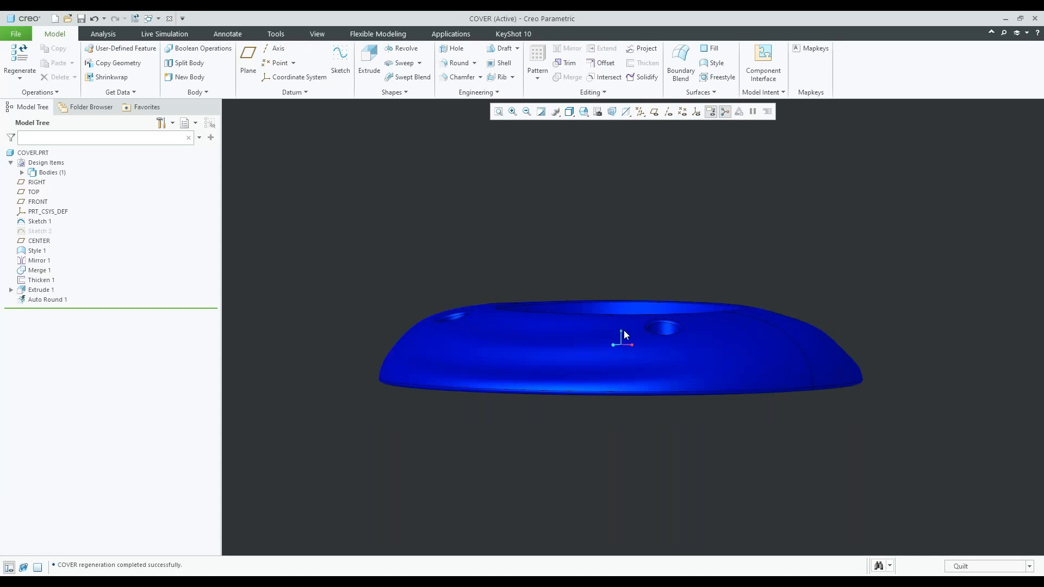
middle_drag(611, 326, 656, 340)
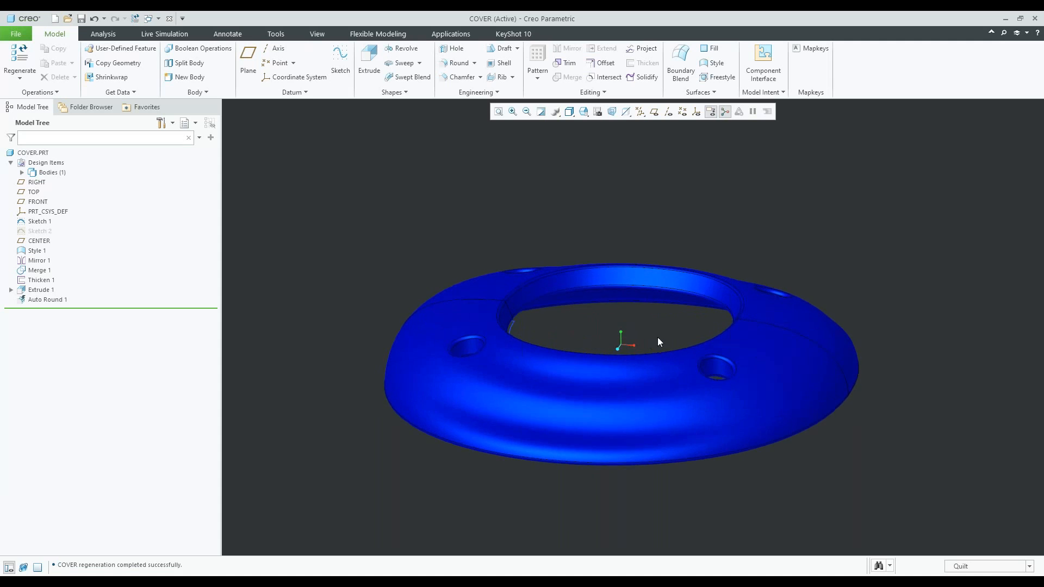
scroll(525, 393, up, 3)
middle_drag(560, 372, 574, 383)
Undo the change to the upper curve's offset and review the restored cover
click(94, 19)
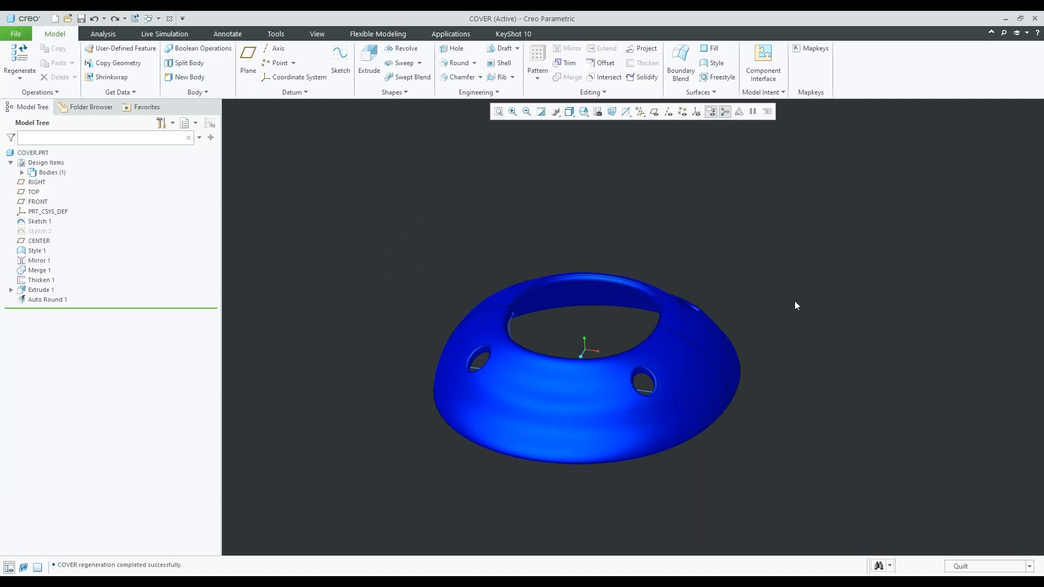
mouse_move(618, 295)
middle_down()
mouse_move(625, 322)
mouse_move(606, 367)
middle_up()
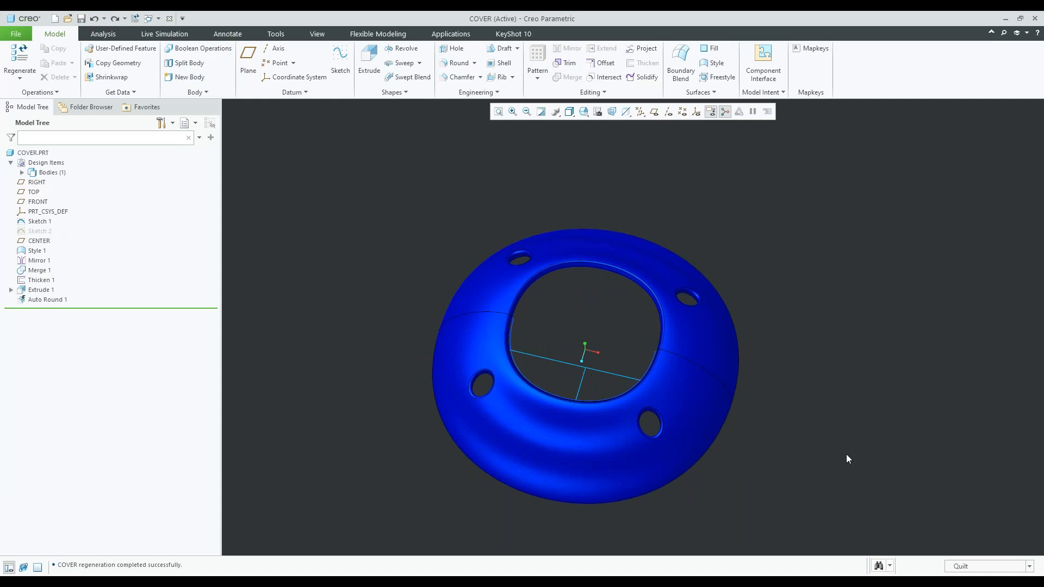
Set the dimension along Sketch 1's long line to 55 and inspect the reshaped cover
click(970, 567)
click(963, 473)
click(622, 377)
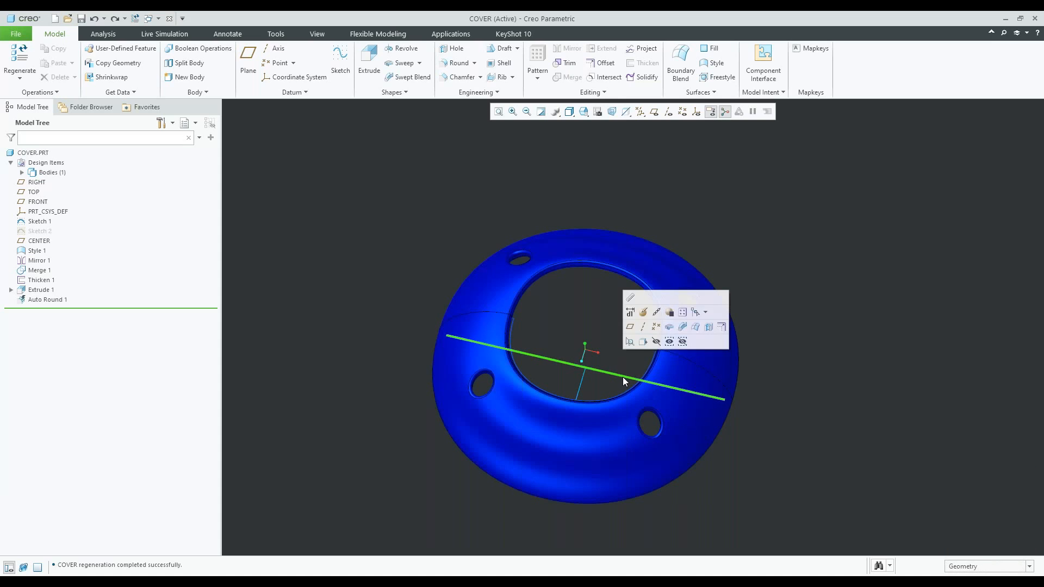
click(630, 308)
double_click(558, 349)
text(55)
key(Return)
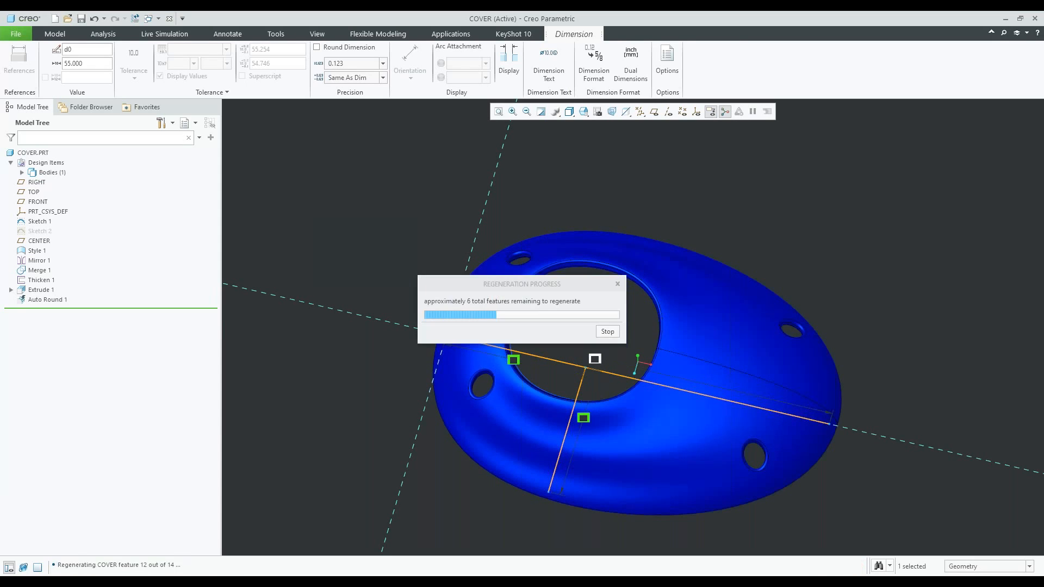
middle_drag(753, 279, 549, 367)
mouse_move(346, 310)
middle_down()
mouse_move(452, 396)
mouse_move(562, 424)
mouse_move(553, 392)
middle_up()
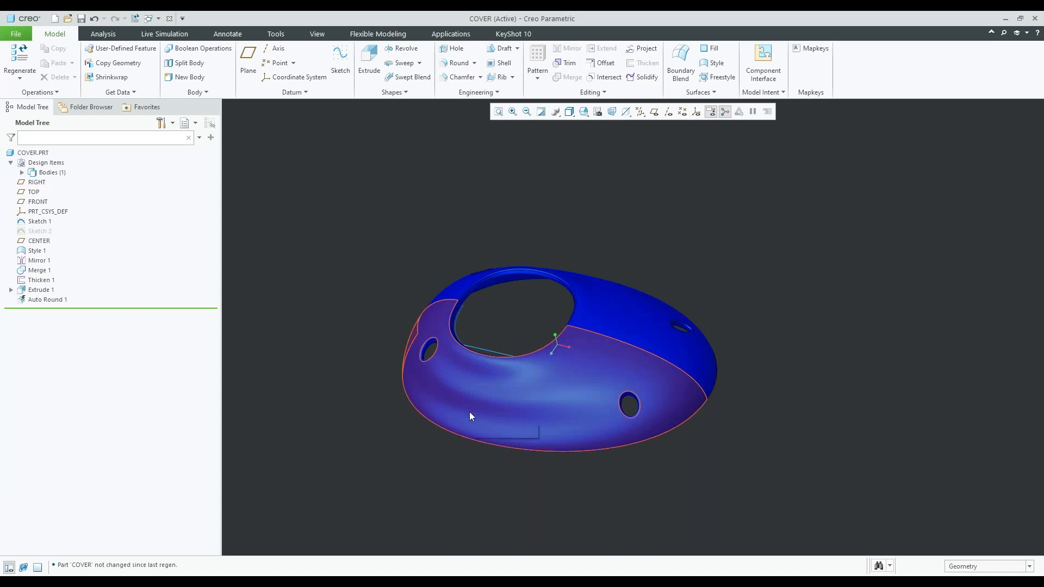
Redefine Style 1 and make the TOP datum plane its active plane
click(37, 252)
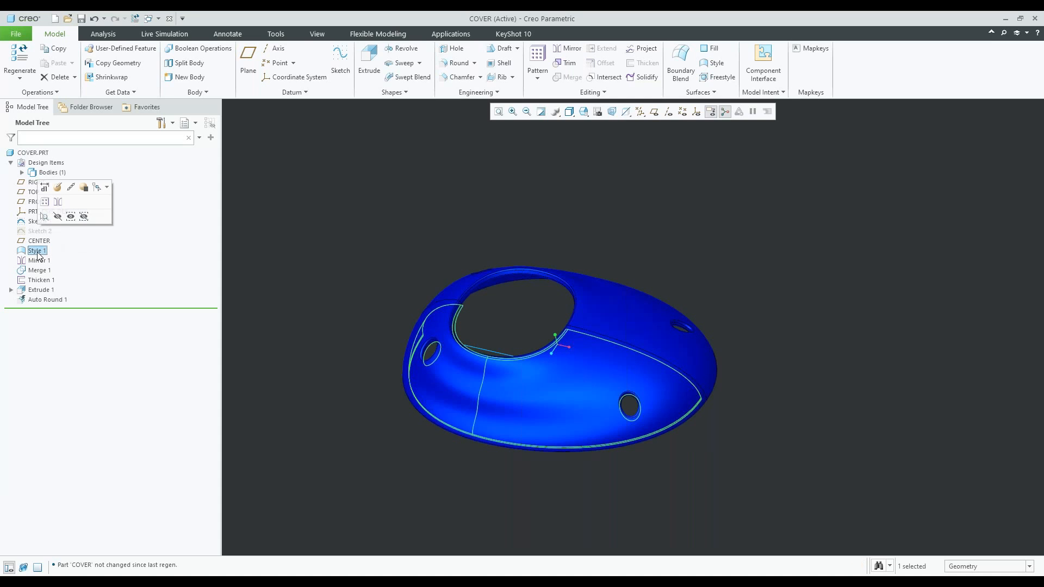
click(57, 187)
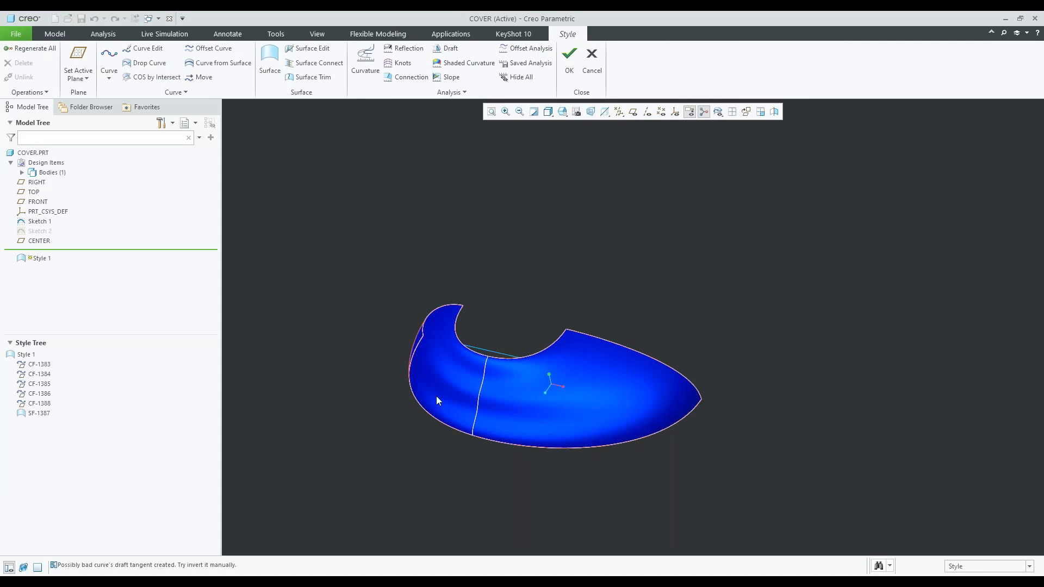
middle_drag(474, 395, 458, 397)
click(633, 111)
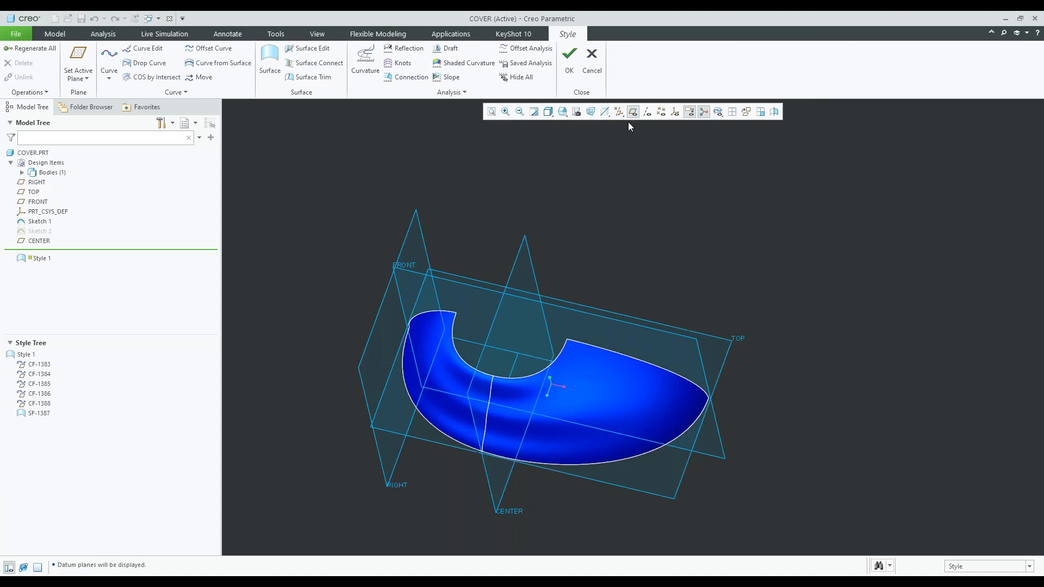
scroll(680, 439, down, 2)
right_click(842, 347)
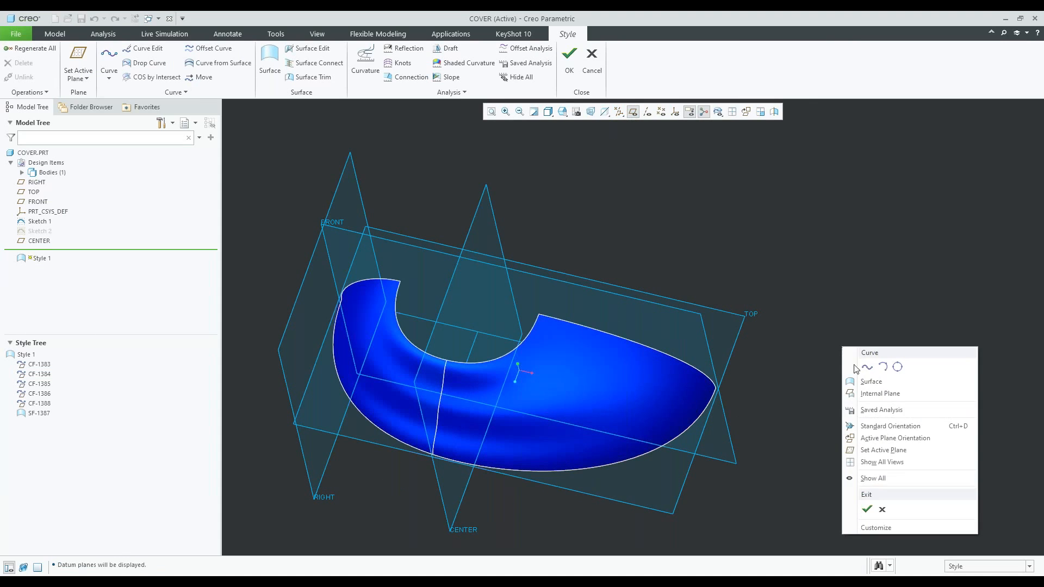
click(892, 450)
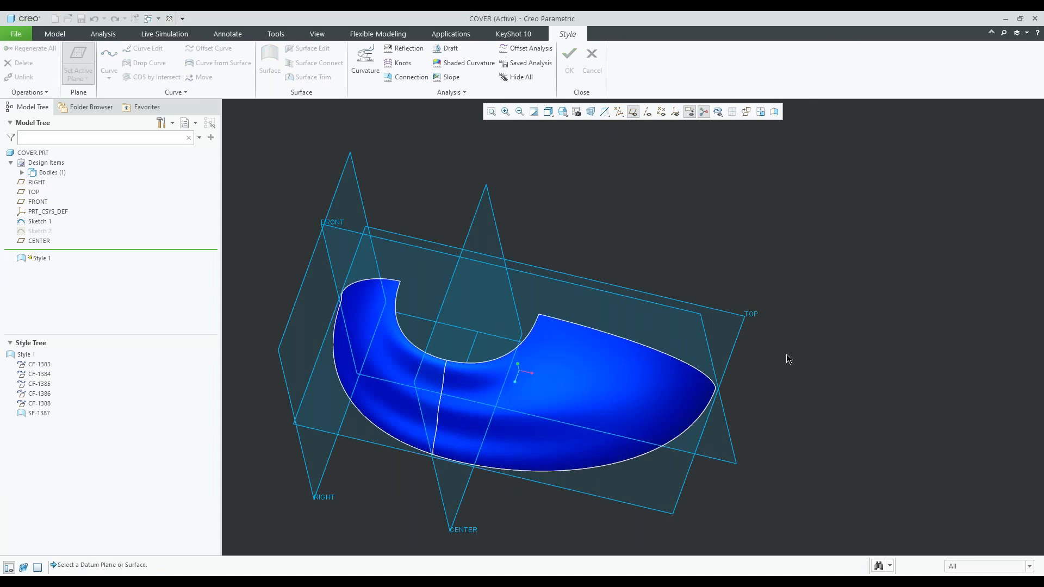
click(740, 340)
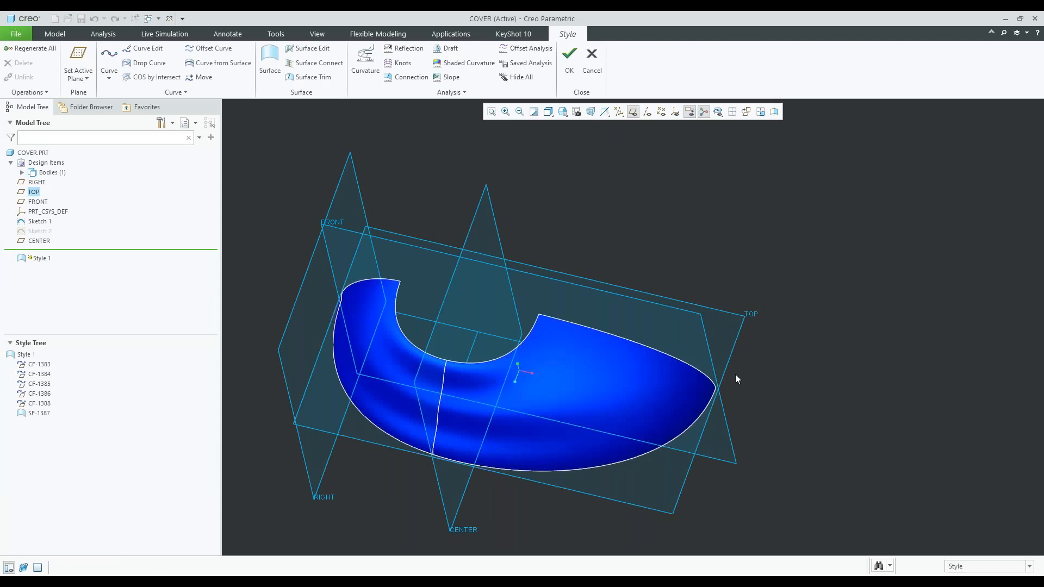
click(633, 112)
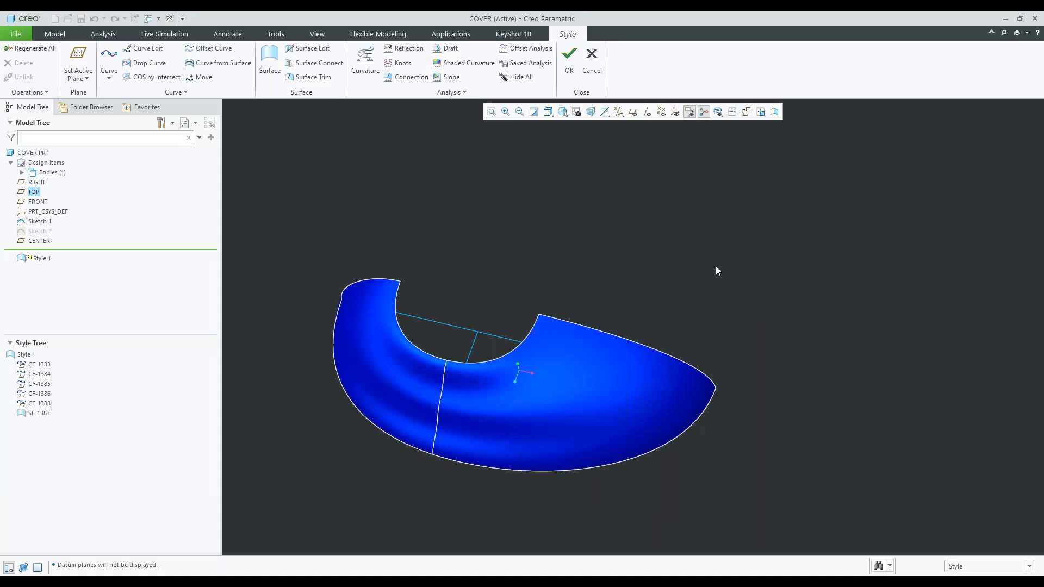
Create a free circle of radius 3 on the active plane, just beside the internal cross curve within the surface outline
right_click(822, 301)
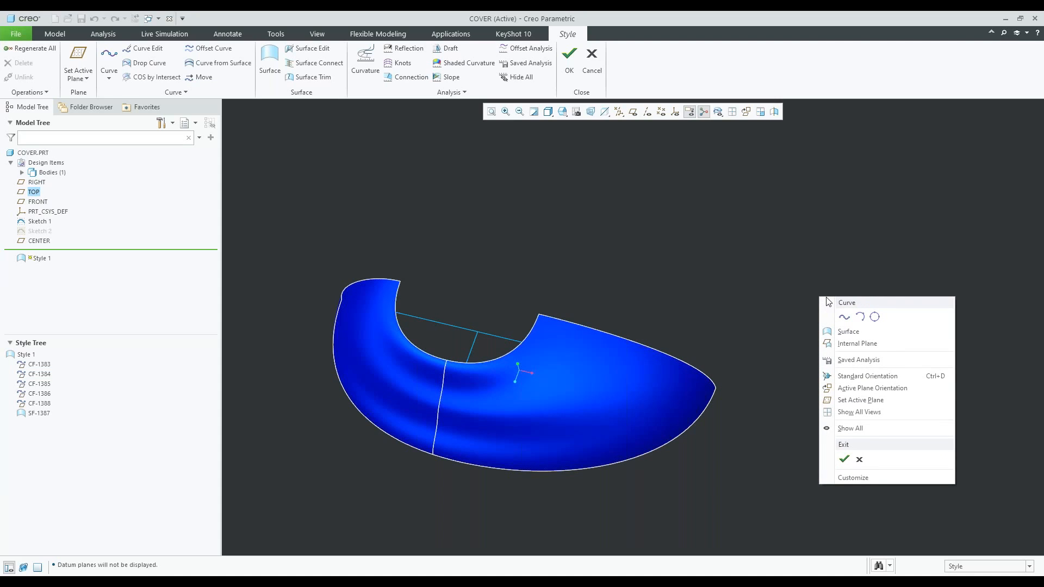
click(860, 389)
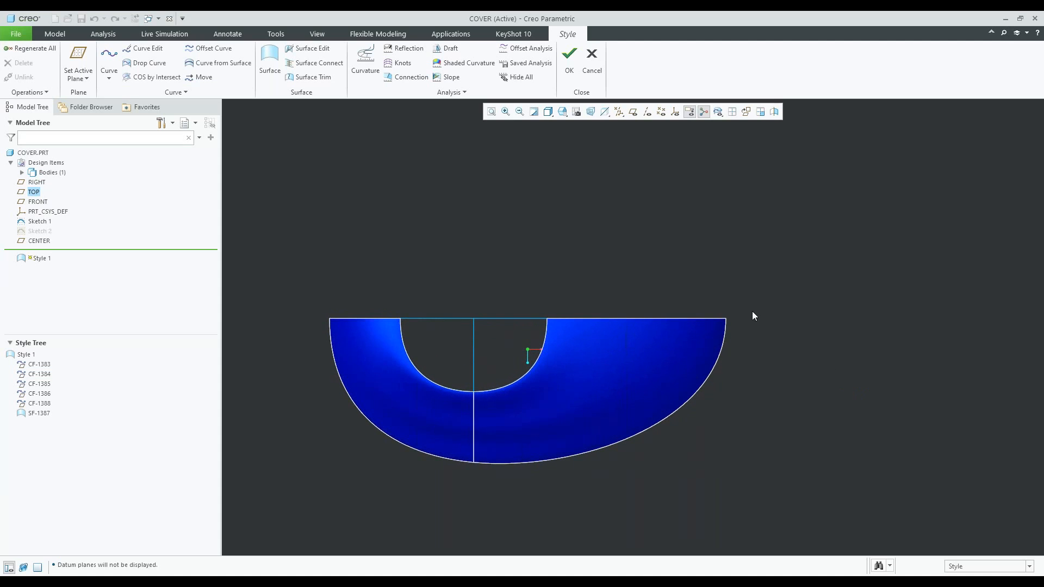
scroll(710, 341, up, 2)
scroll(540, 393, down, 2)
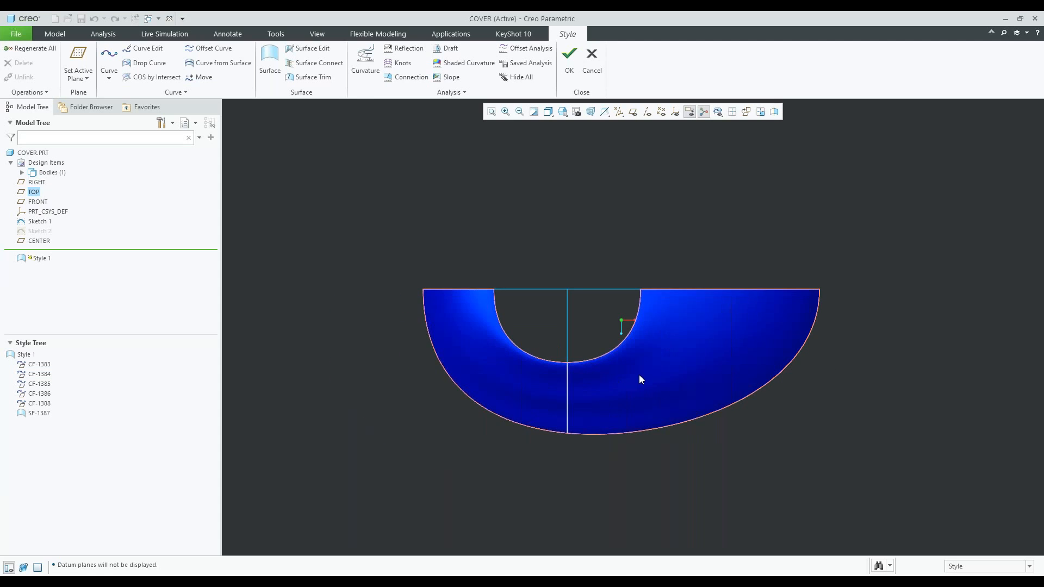
scroll(641, 384, down, 1)
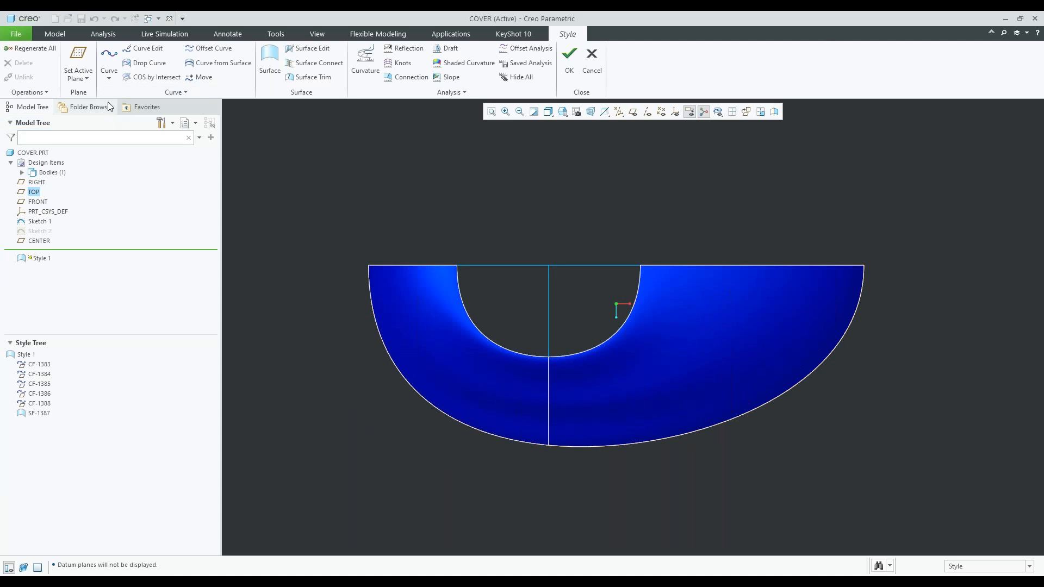
click(109, 80)
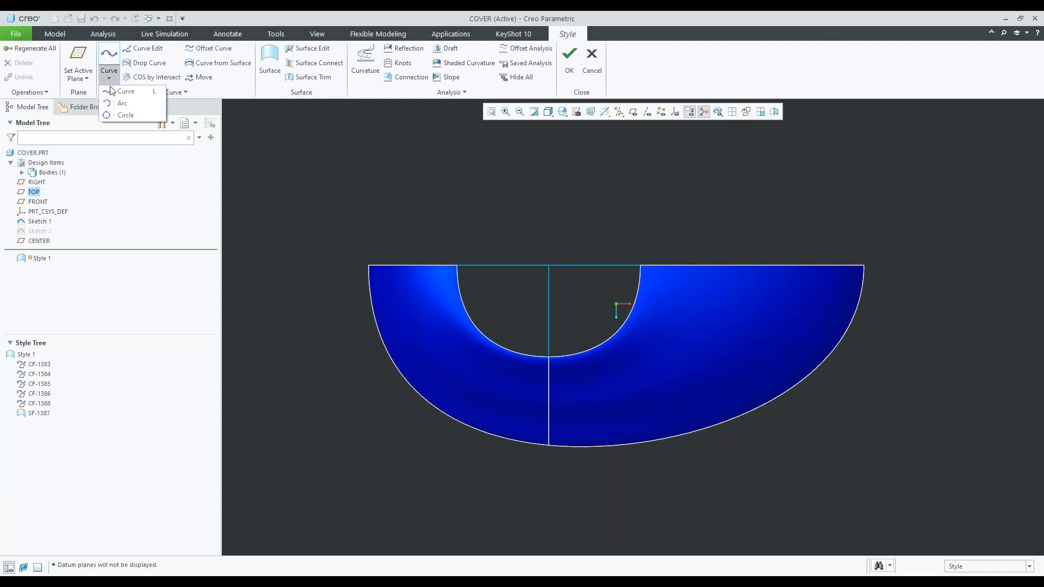
click(124, 115)
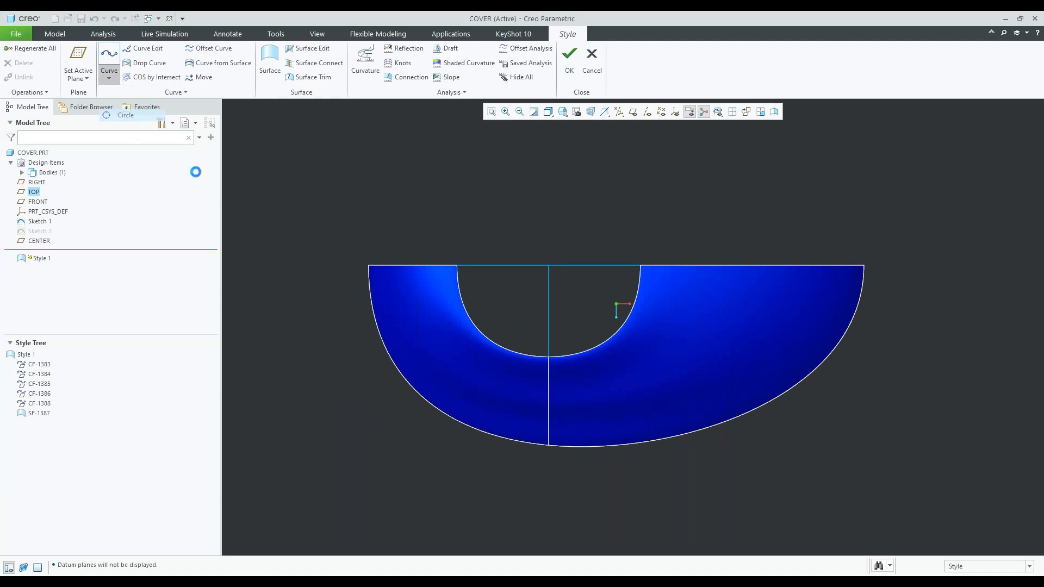
click(570, 403)
scroll(577, 406, down, 1)
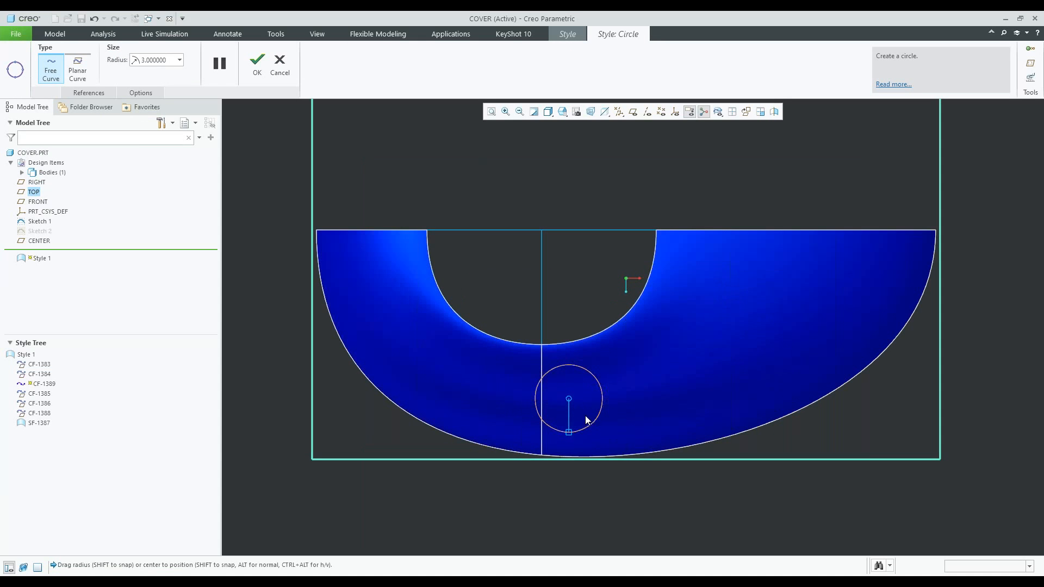
click(258, 62)
middle_drag(478, 381, 512, 345)
click(771, 430)
scroll(501, 366, down, 2)
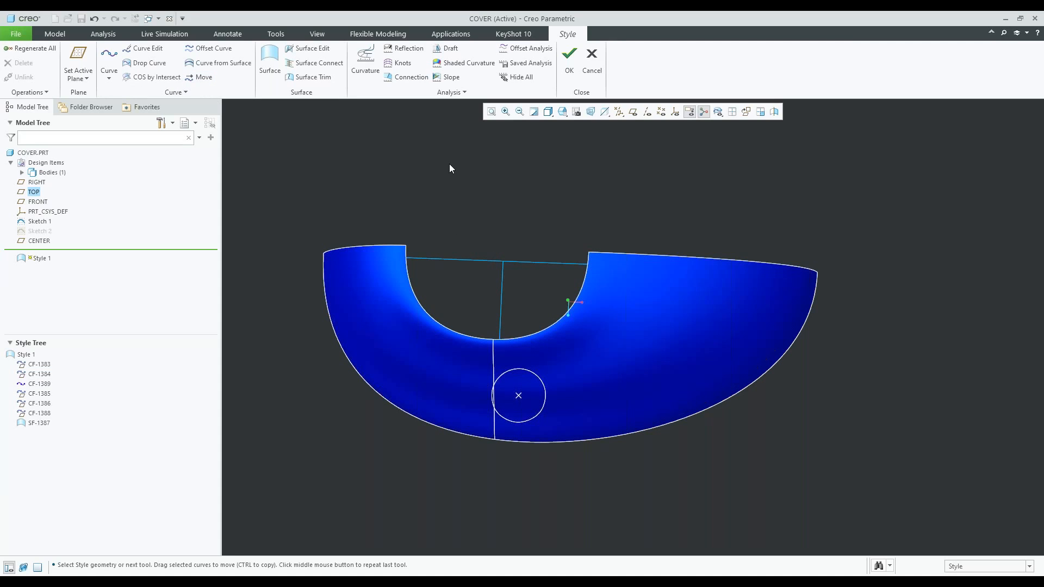
Drop the circle onto the style surface along the direction normal to the TOP plane
click(148, 63)
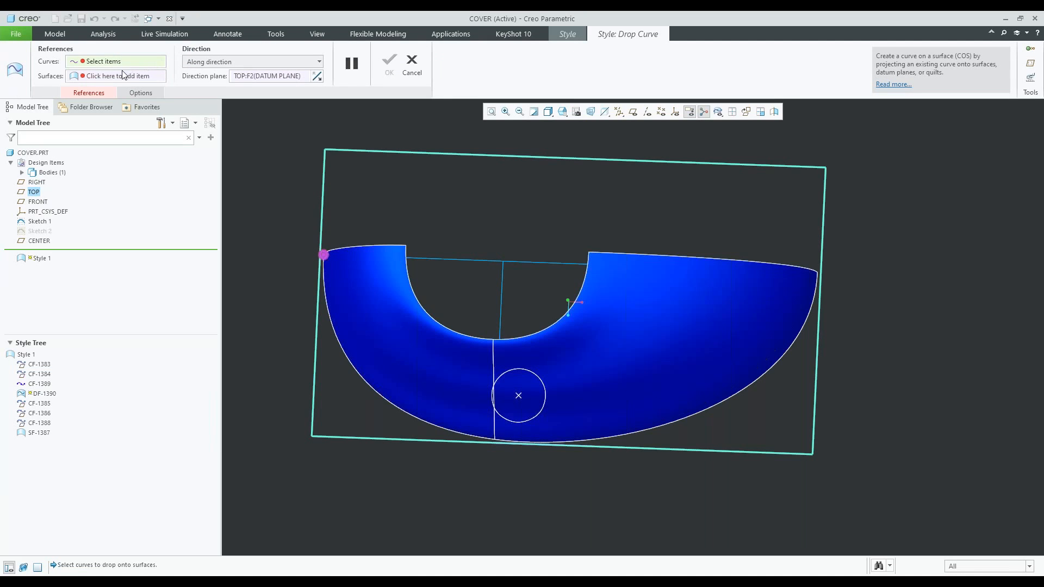
click(126, 62)
click(545, 389)
click(106, 78)
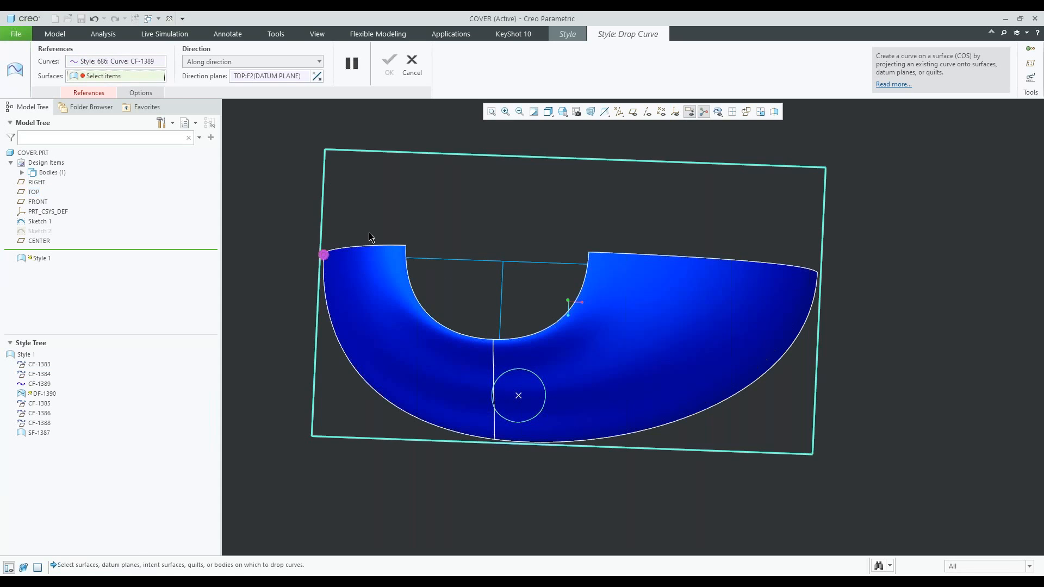
click(526, 347)
middle_drag(546, 345, 506, 294)
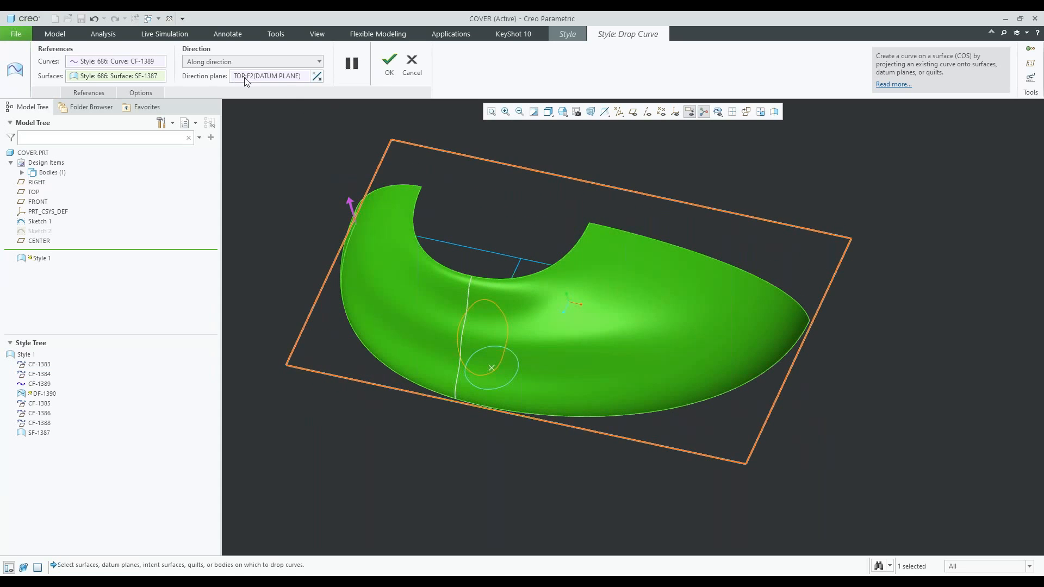
click(391, 64)
middle_drag(553, 257, 489, 215)
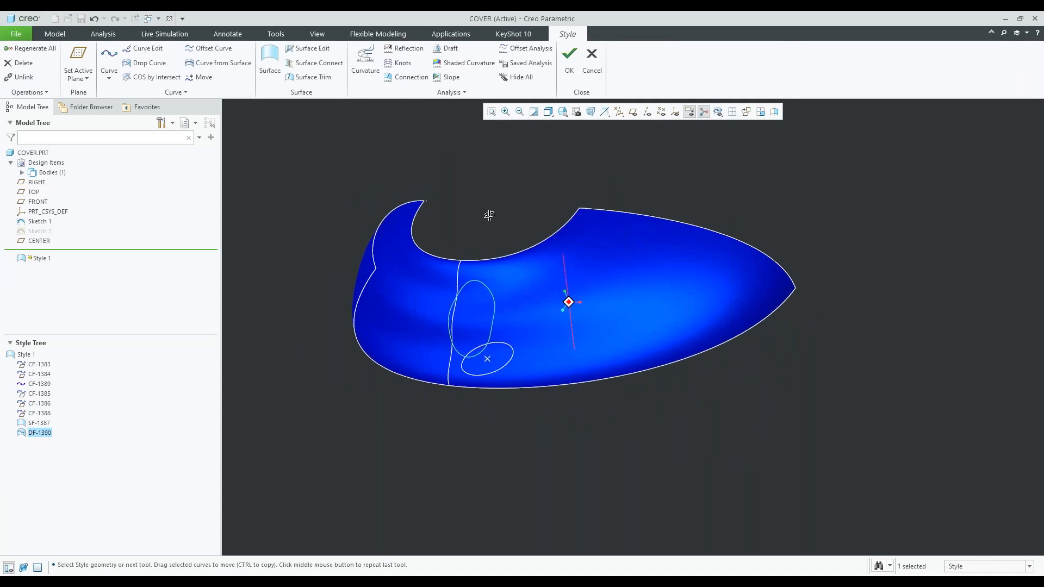
scroll(508, 283, up, 3)
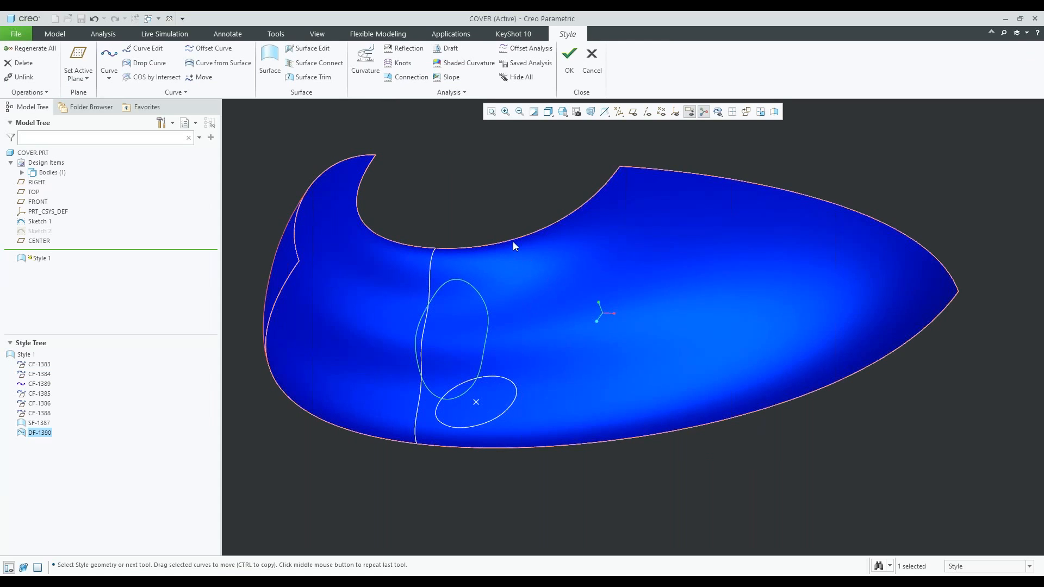
Trim the style surface with both halves of the dropped curve, removing the portion inside it
right_click(489, 205)
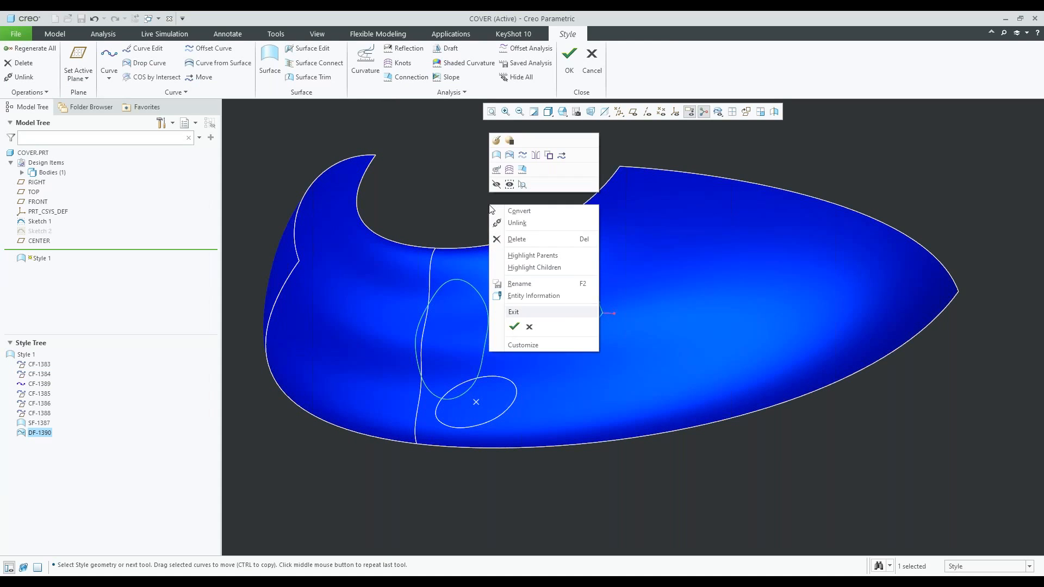
click(470, 175)
click(308, 78)
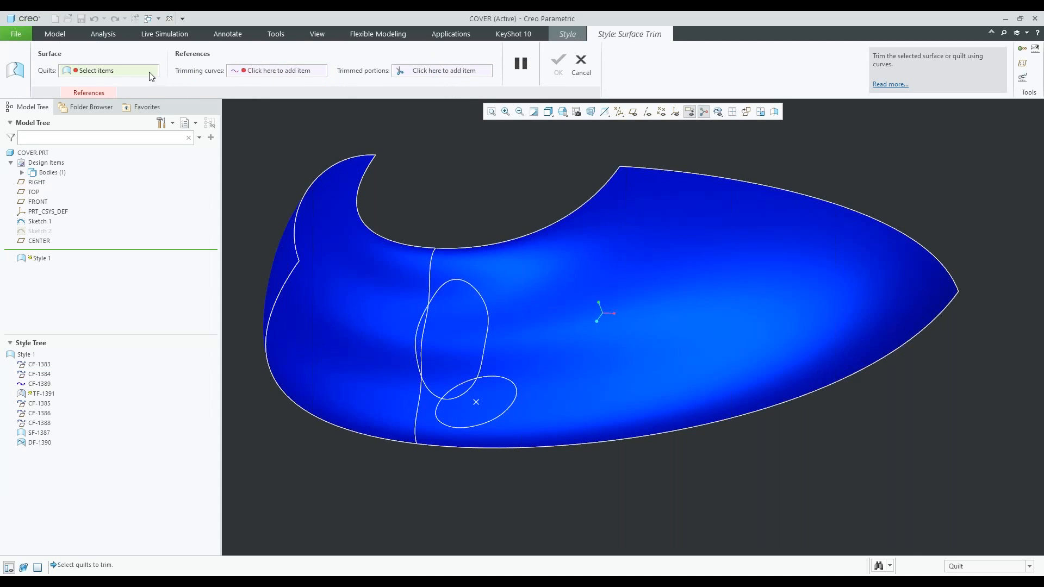
click(676, 303)
click(294, 74)
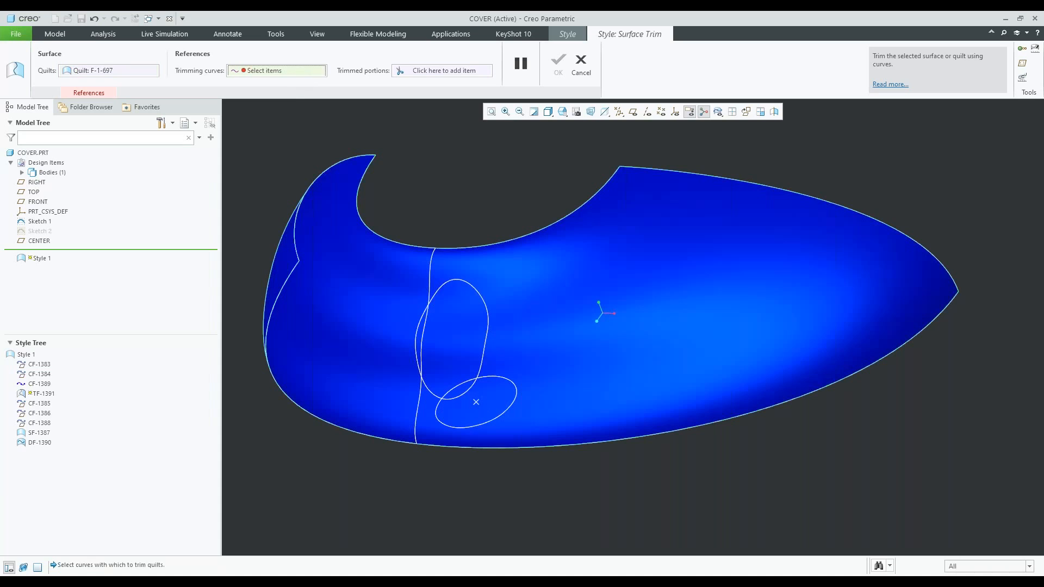
click(474, 283)
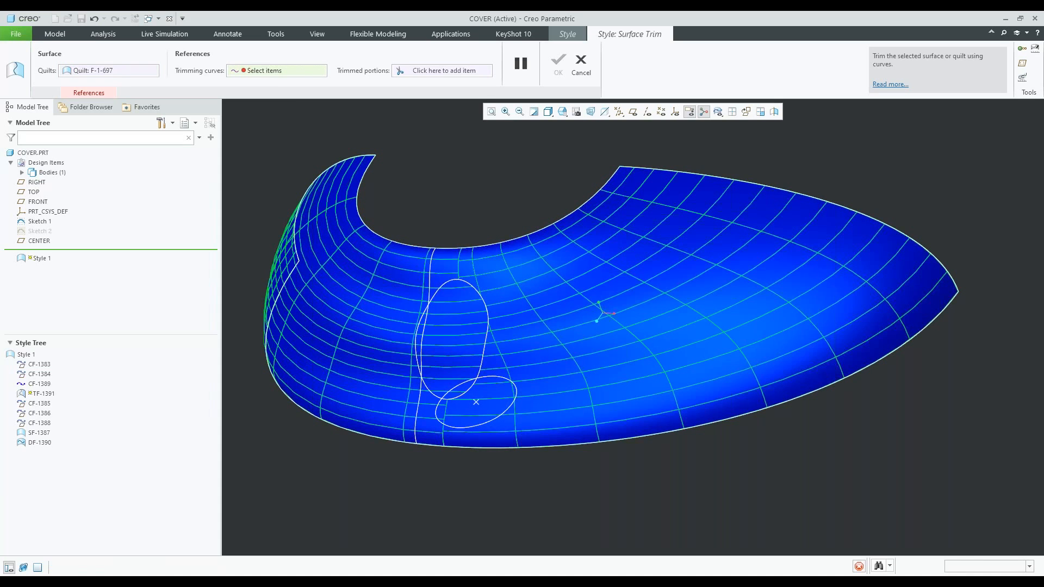
scroll(452, 286, down, 2)
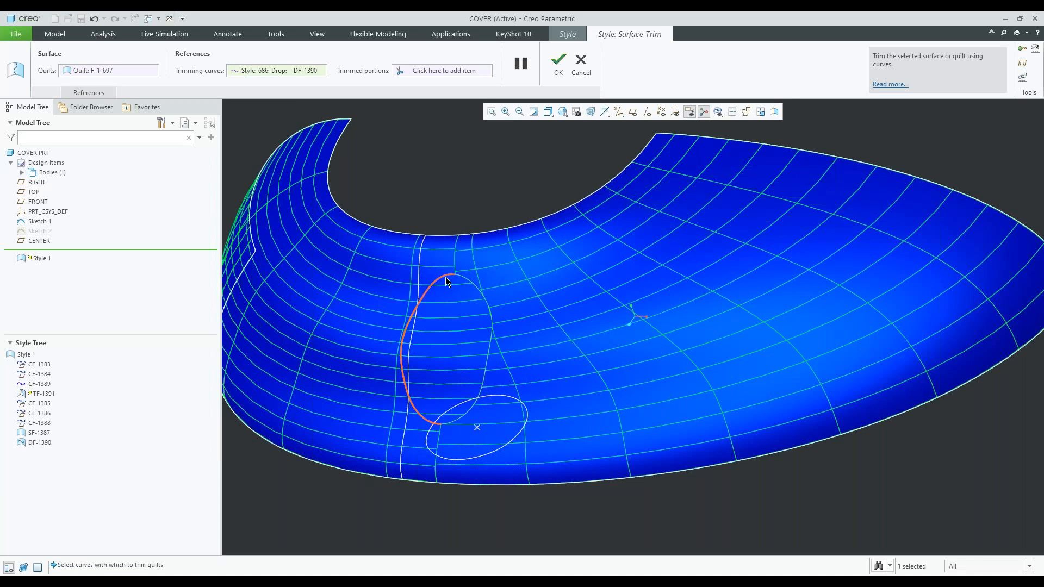
ctrl+click(447, 282)
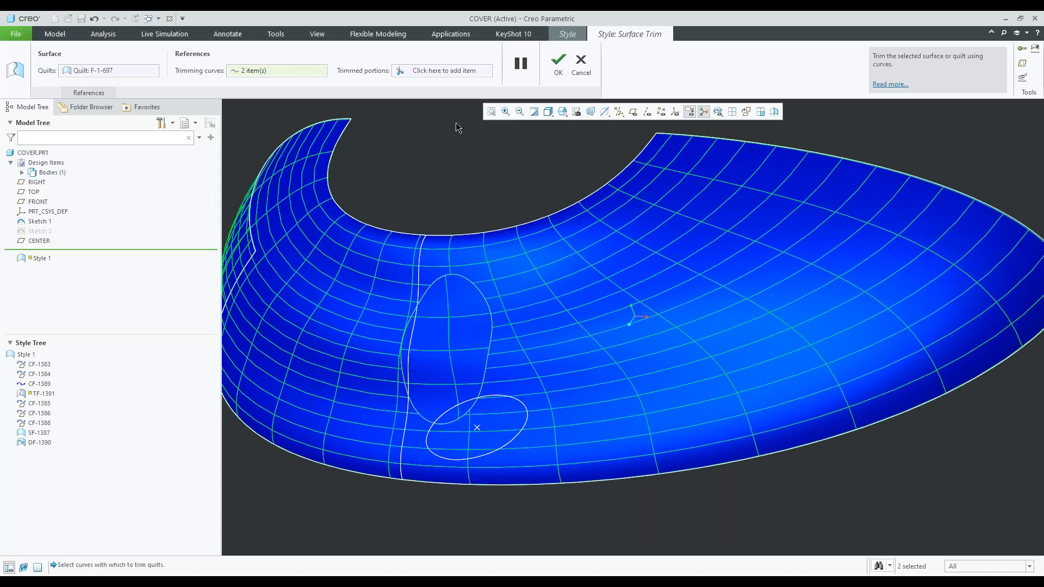
click(466, 74)
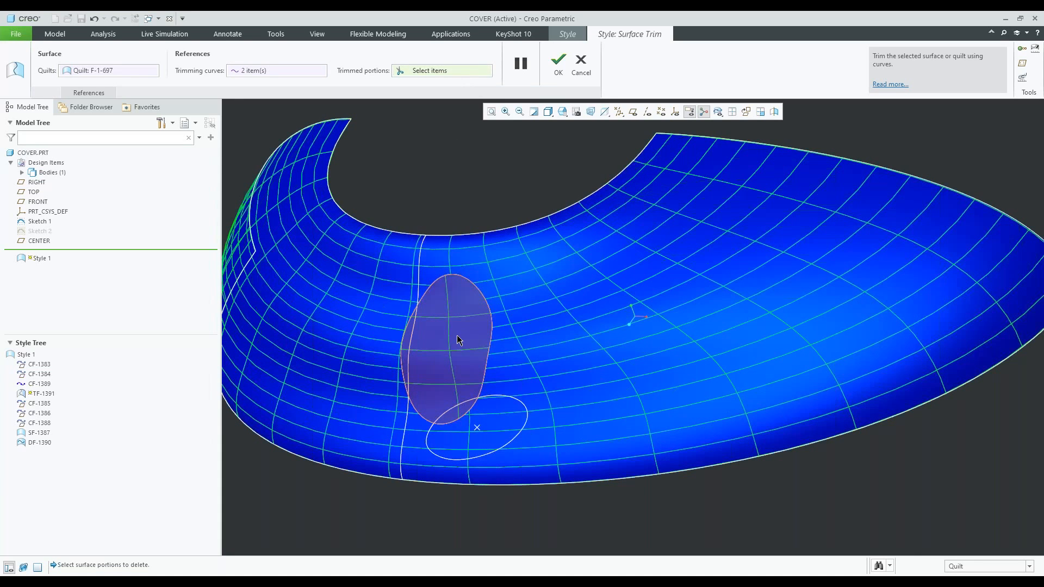
click(459, 342)
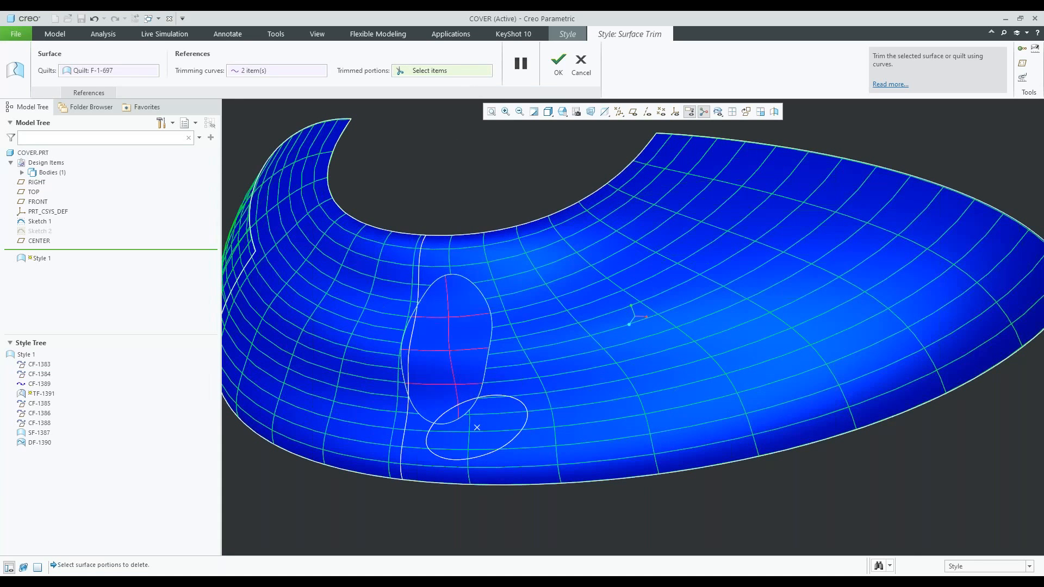
click(558, 61)
middle_drag(556, 364, 572, 318)
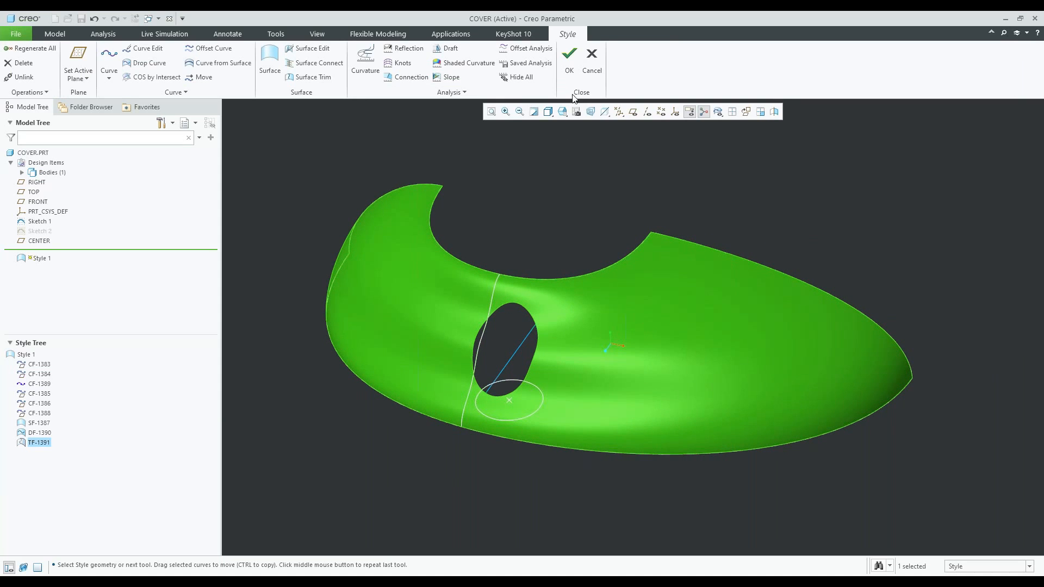
Complete the Style 1 redefinition and inspect the trimmed surface in the part
click(570, 59)
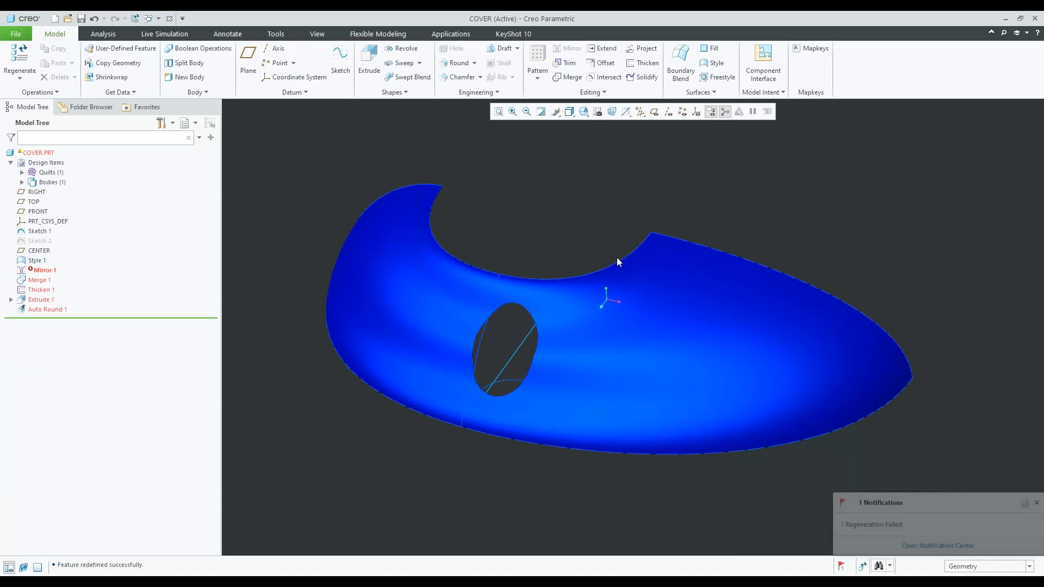
mouse_move(612, 278)
middle_down()
mouse_move(567, 254)
mouse_move(540, 303)
mouse_move(508, 271)
mouse_move(531, 286)
mouse_move(511, 317)
middle_up()
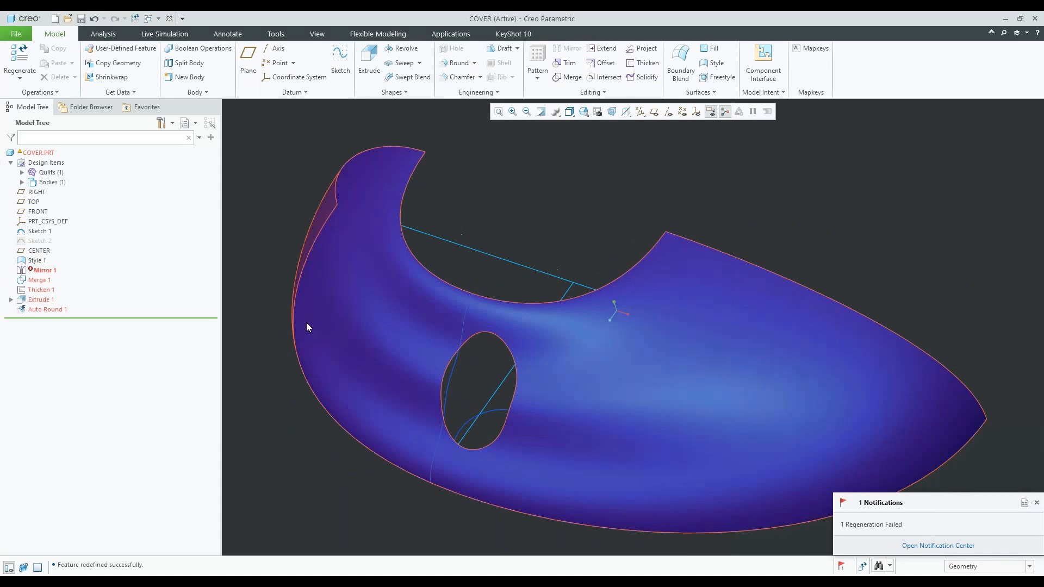
scroll(331, 321, down, 3)
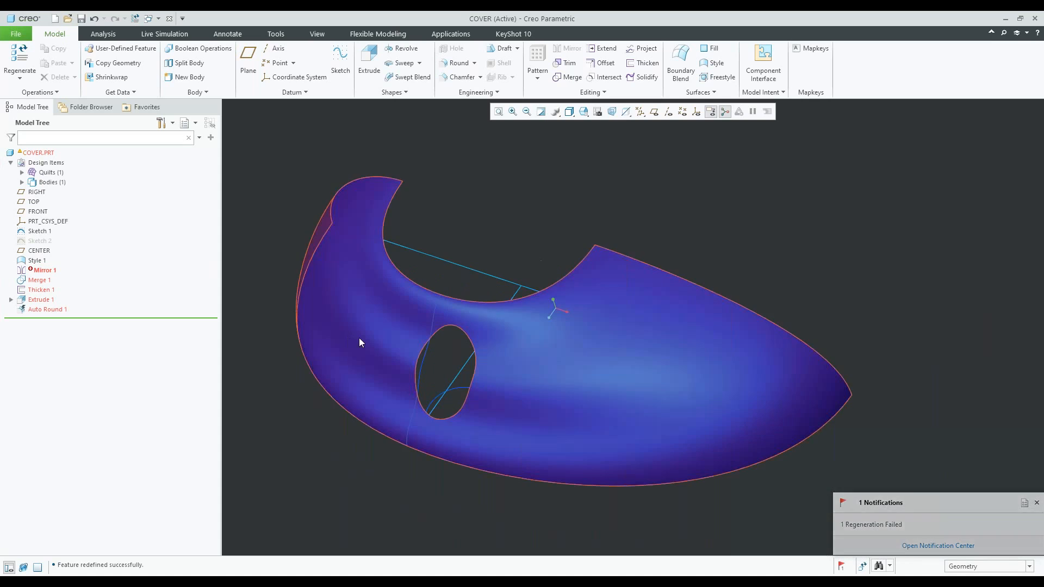
Redefine Mirror 1 to mirror the trimmed style quilt about the FRONT plane
right_click(39, 274)
click(45, 249)
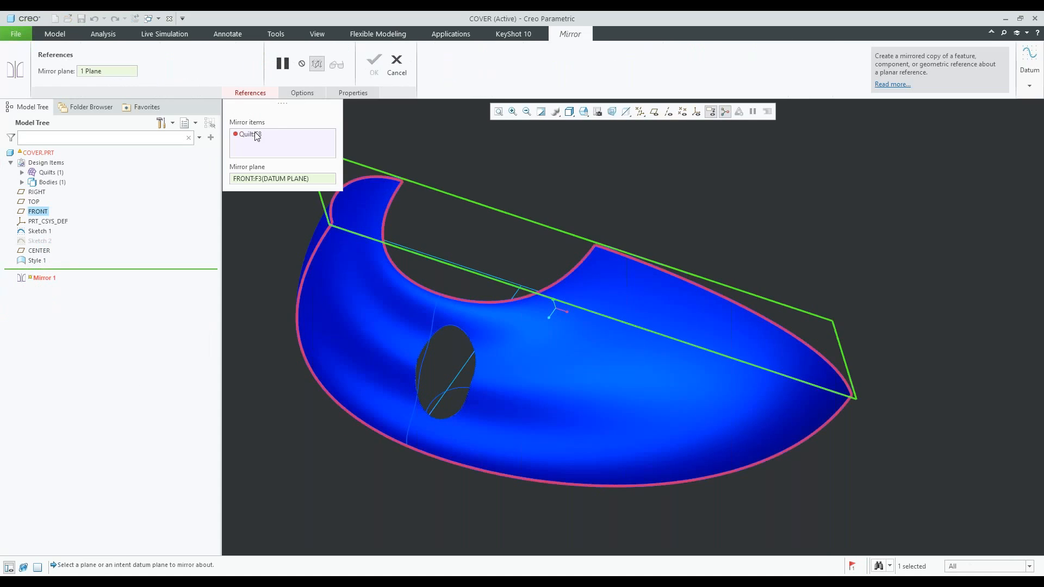
click(259, 137)
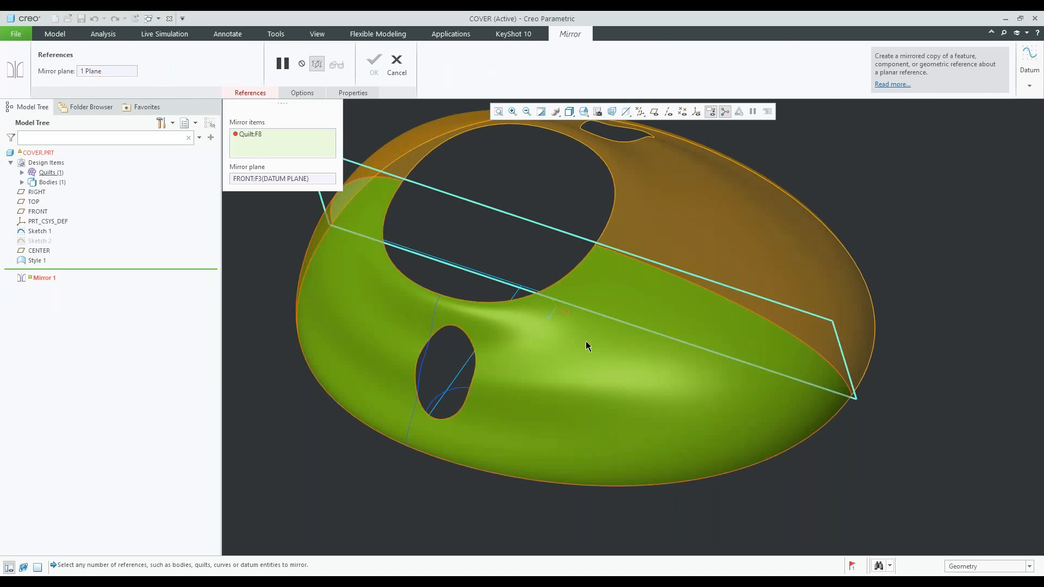
middle_click(520, 264)
Redefine Merge 1 to join the trimmed style quilt with its mirrored copy
click(48, 280)
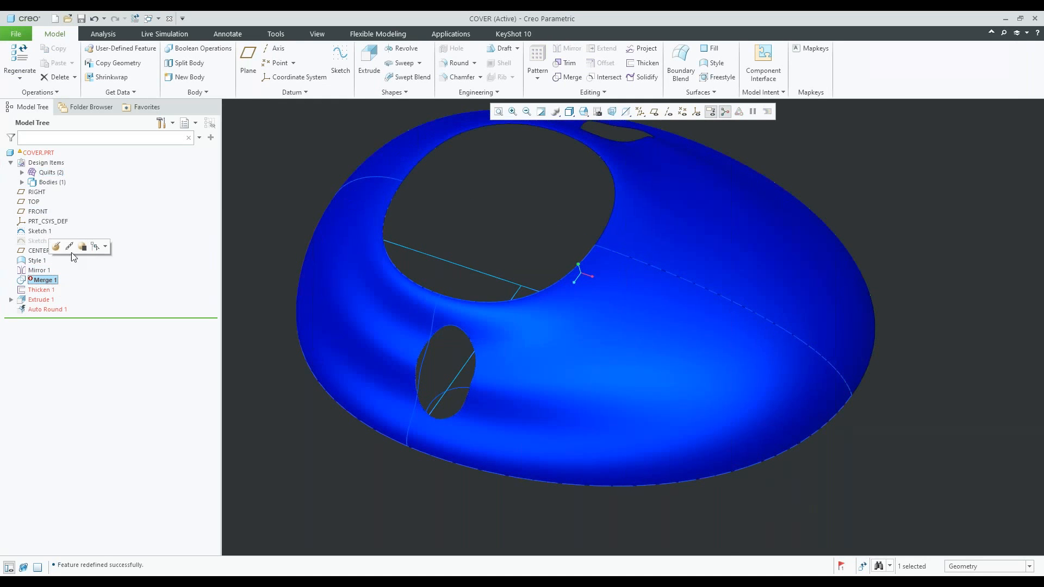
click(56, 247)
click(674, 301)
ctrl+click(685, 241)
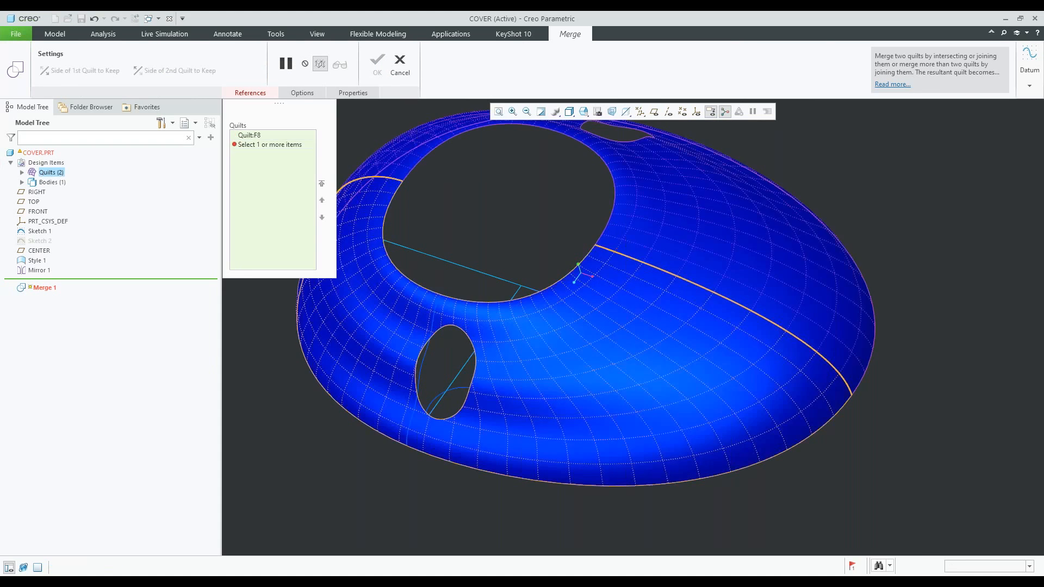
click(377, 62)
Redefine Thicken 1 to thicken the merged quilt and regenerate the features that follow it
click(46, 289)
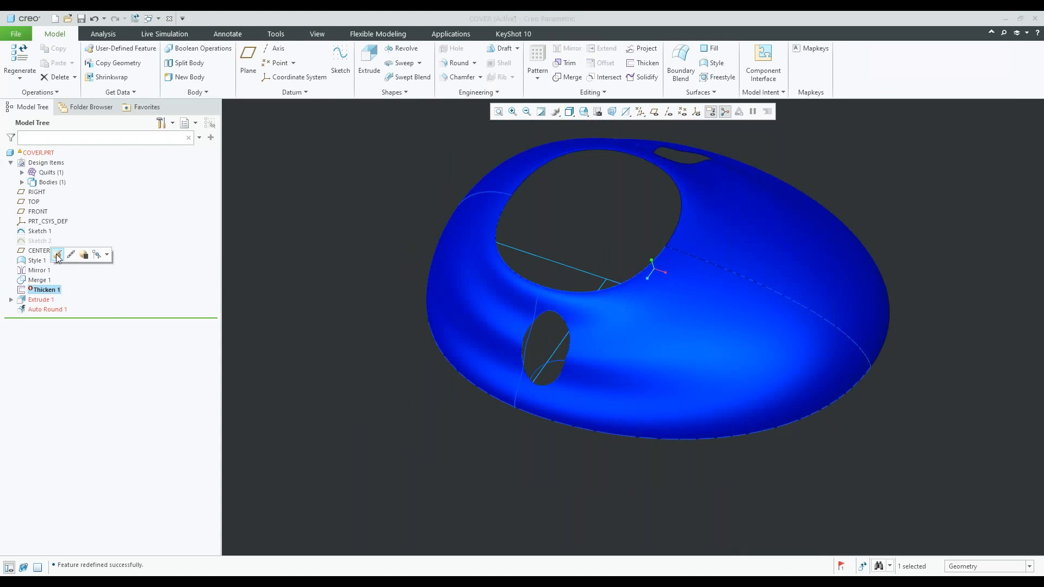
click(57, 255)
click(433, 64)
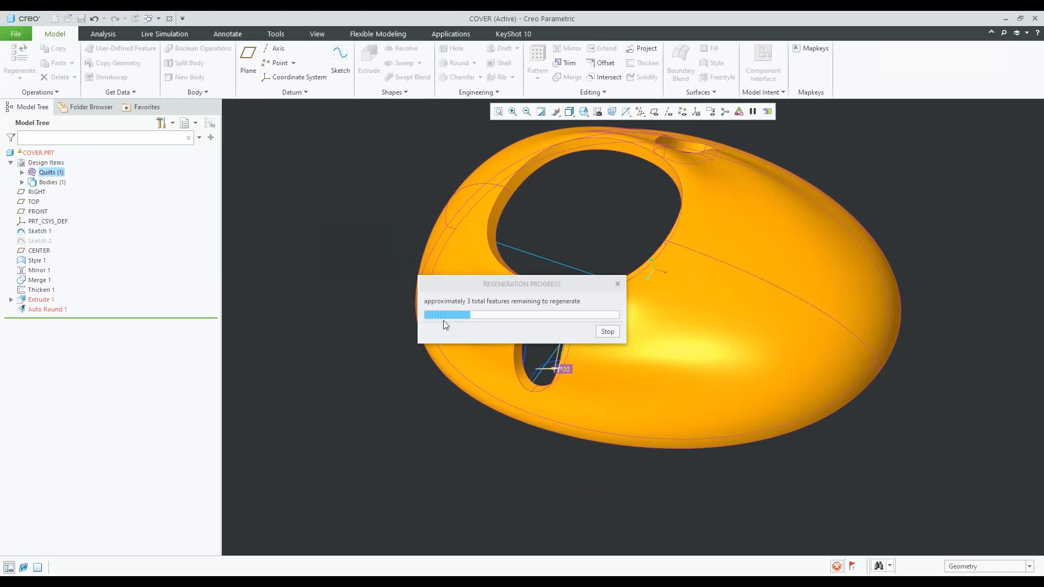
click(287, 337)
scroll(357, 461, up, 2)
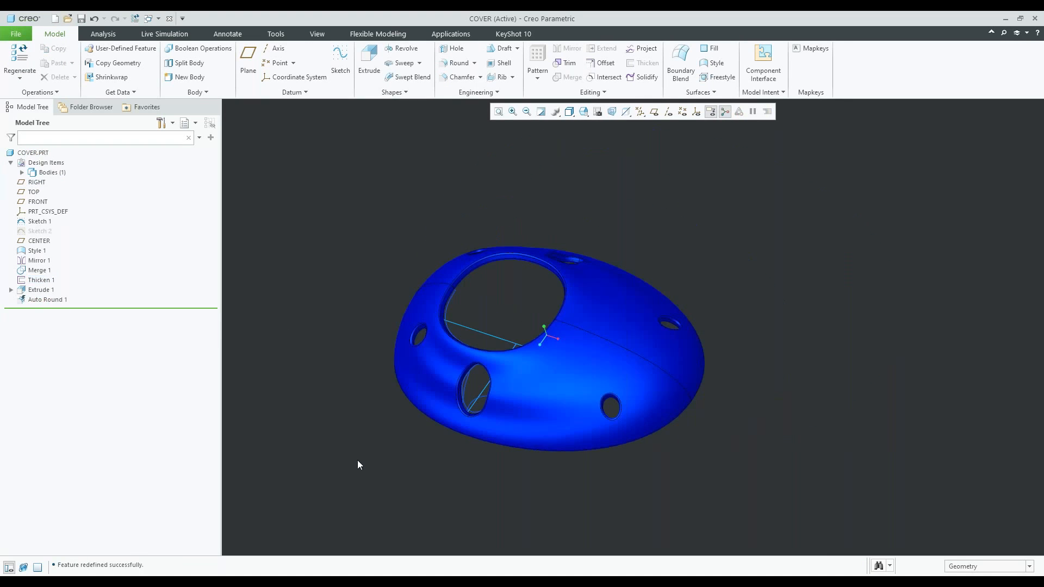
Set the length dimension of the cross line in Sketch 1 to 25 and regenerate the cover
mouse_move(491, 421)
middle_down()
mouse_move(487, 403)
mouse_move(481, 431)
middle_up()
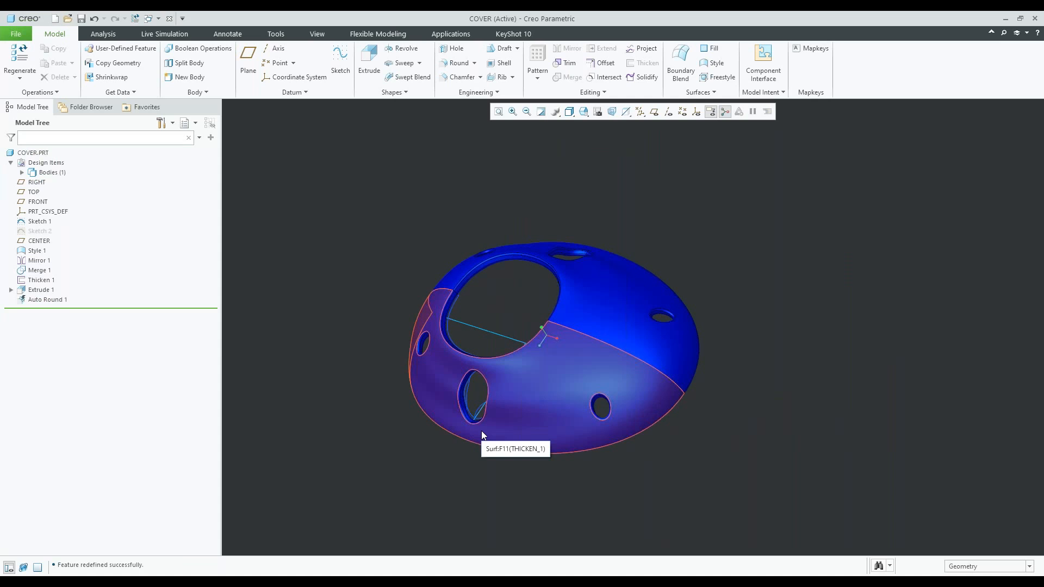
scroll(494, 360, down, 1)
middle_drag(522, 368, 523, 405)
click(510, 341)
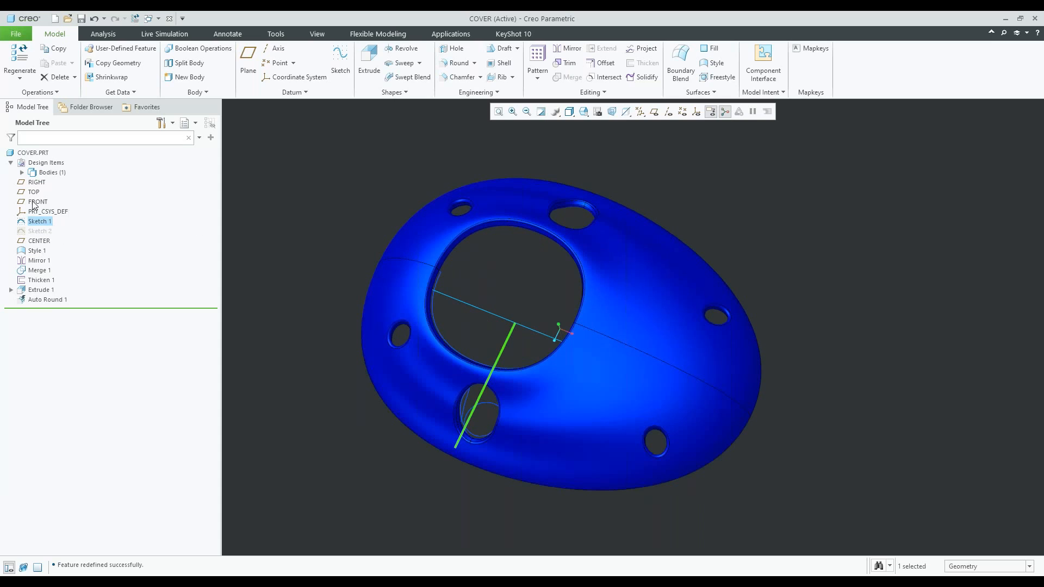
right_click(466, 333)
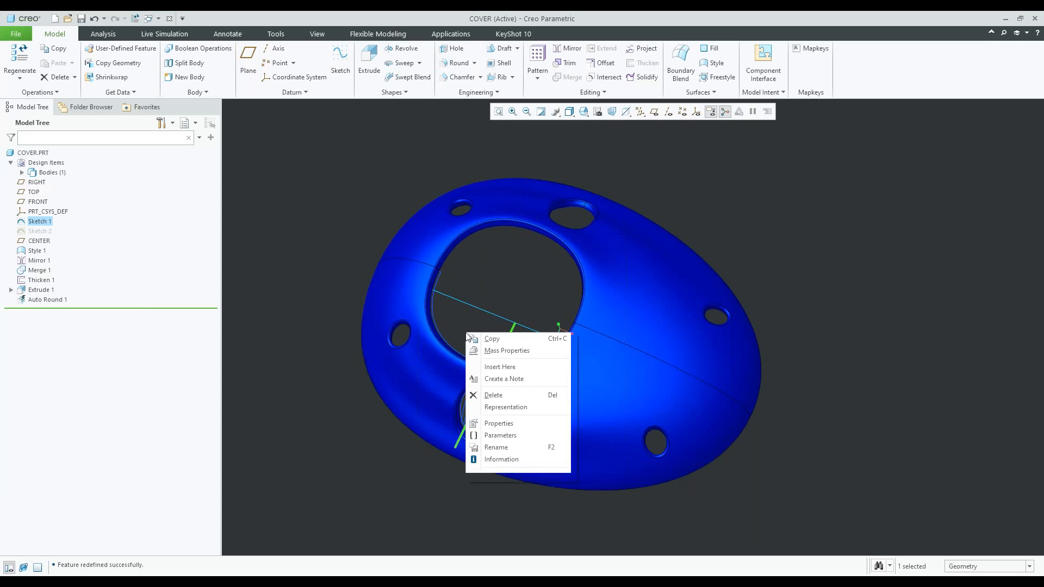
click(473, 282)
double_click(504, 375)
text(25)
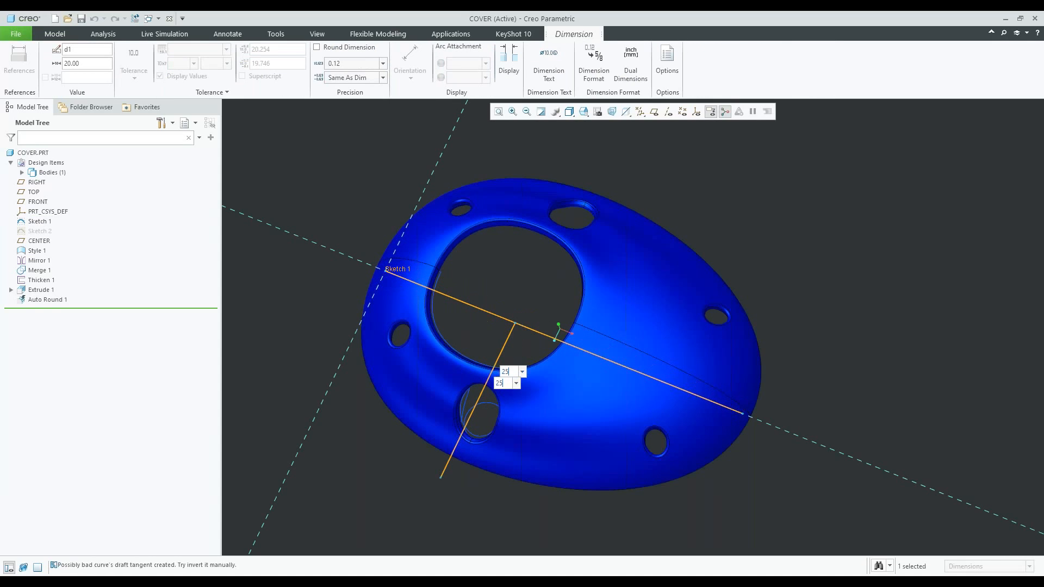
key(Return)
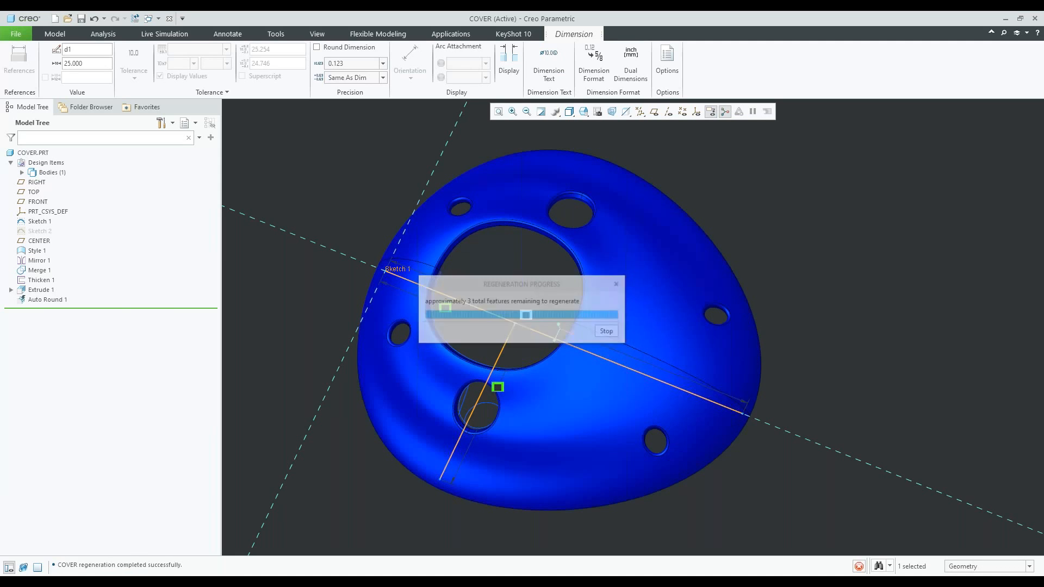
Examine the widened cover and its trimmed openings from above and from the side
mouse_move(607, 395)
middle_down()
mouse_move(611, 306)
mouse_move(618, 397)
middle_up()
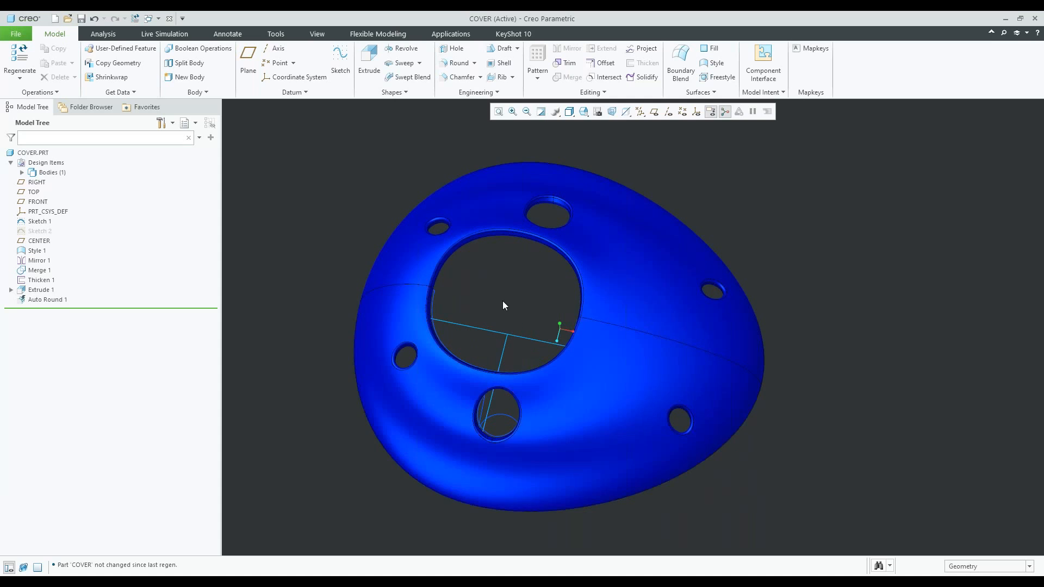
scroll(503, 305, up, 2)
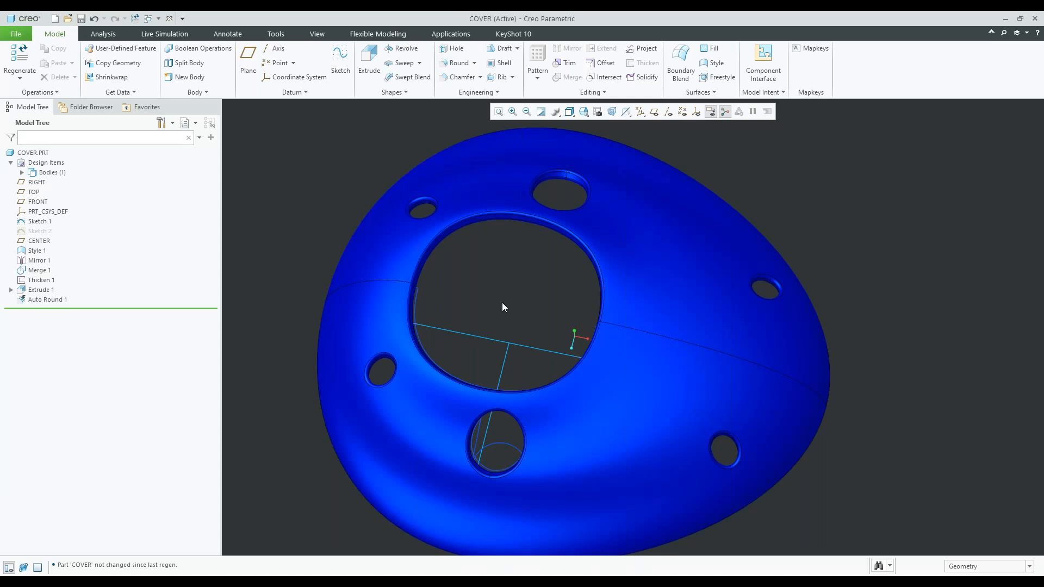
mouse_move(503, 305)
middle_down()
mouse_move(506, 271)
mouse_move(517, 341)
middle_up()
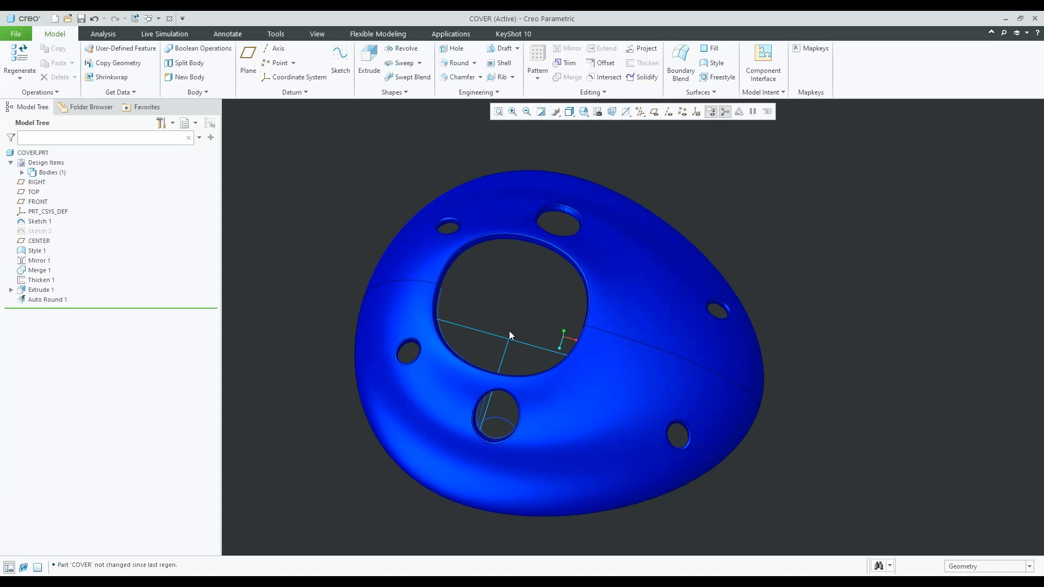
mouse_move(502, 364)
middle_down()
mouse_move(503, 271)
mouse_move(503, 334)
middle_up()
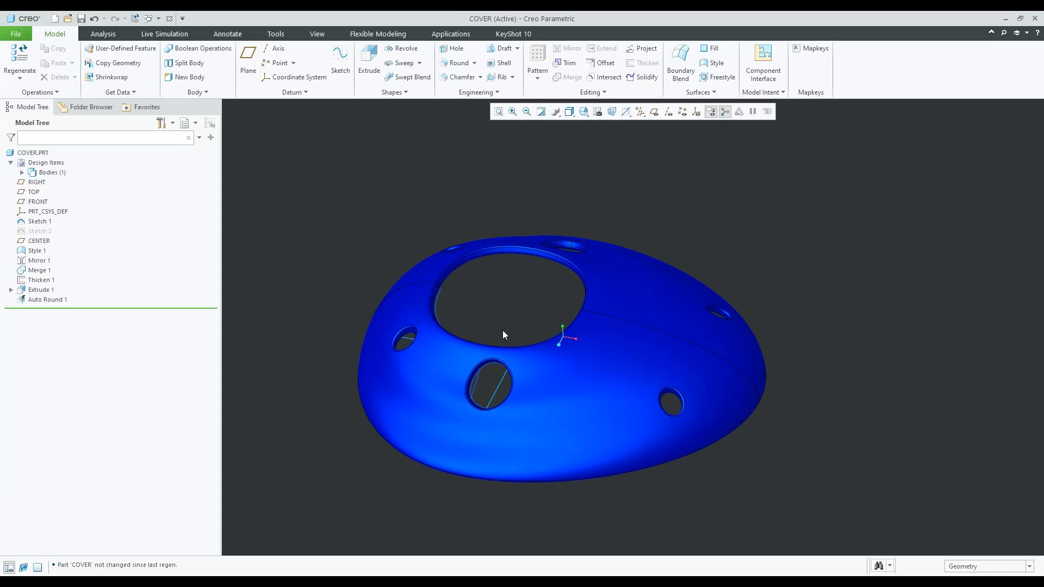
mouse_move(736, 582)
click(734, 545)
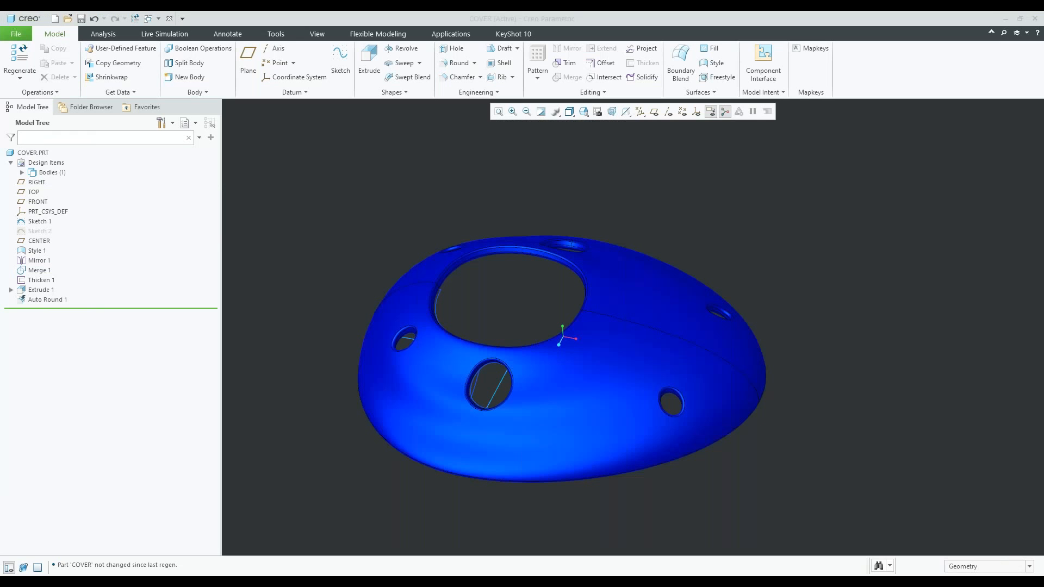